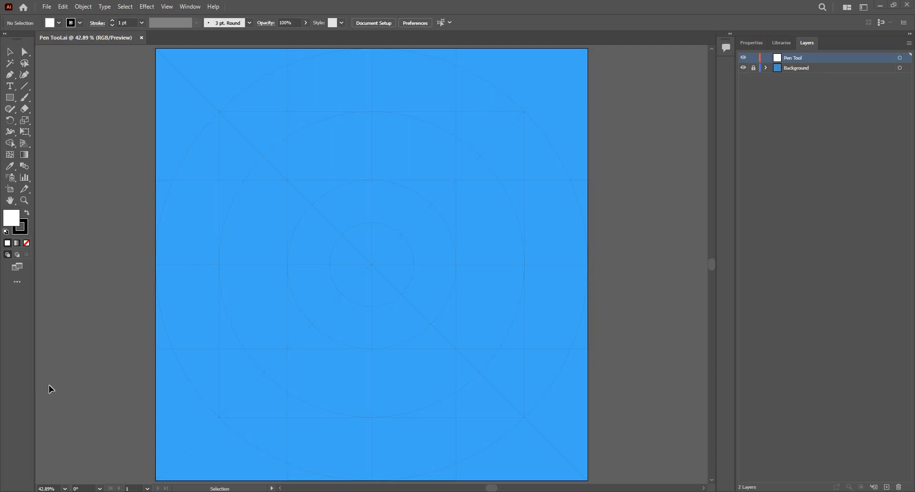
Step: Get the Pen tool ready with the fill set to none
click(13, 76)
scroll(318, 353, down, 2)
scroll(318, 352, up, 1)
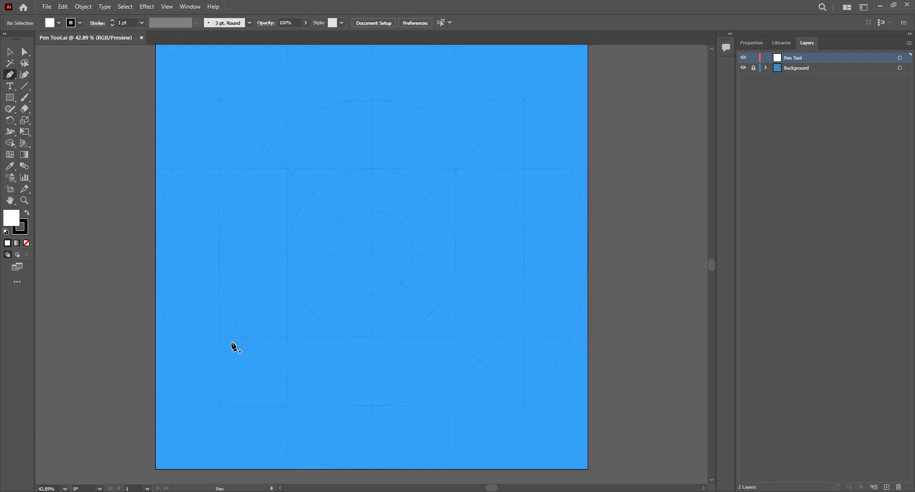
click(27, 243)
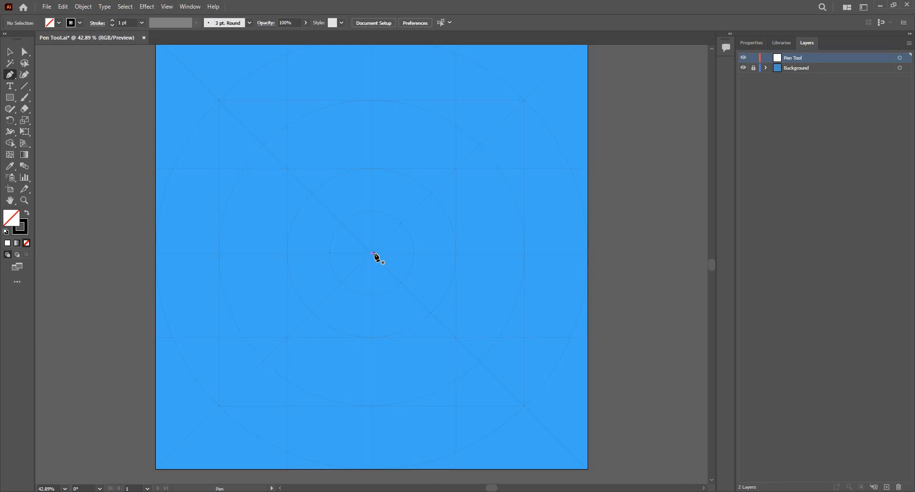
Step: Draw a closed straight-sided triangle with the Pen tool from the guide centre to the guide square's two lower corners, and delete it
drag(375, 253, 375, 266)
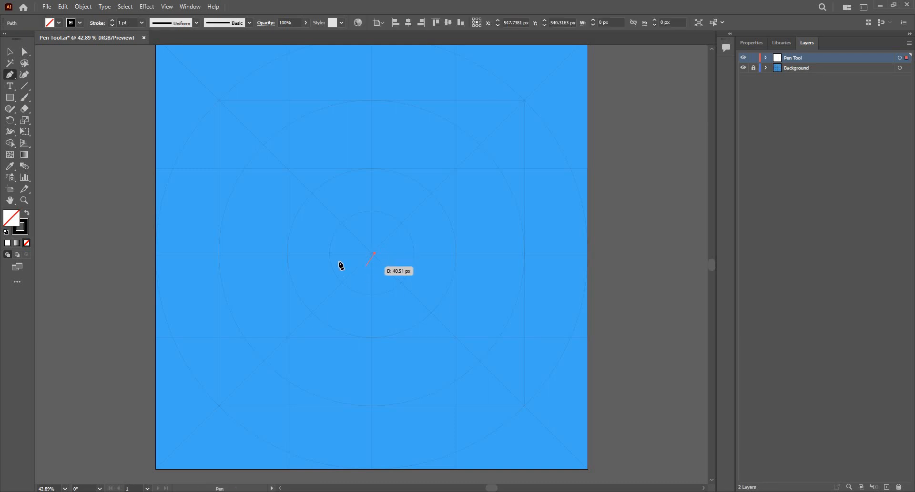
click(219, 406)
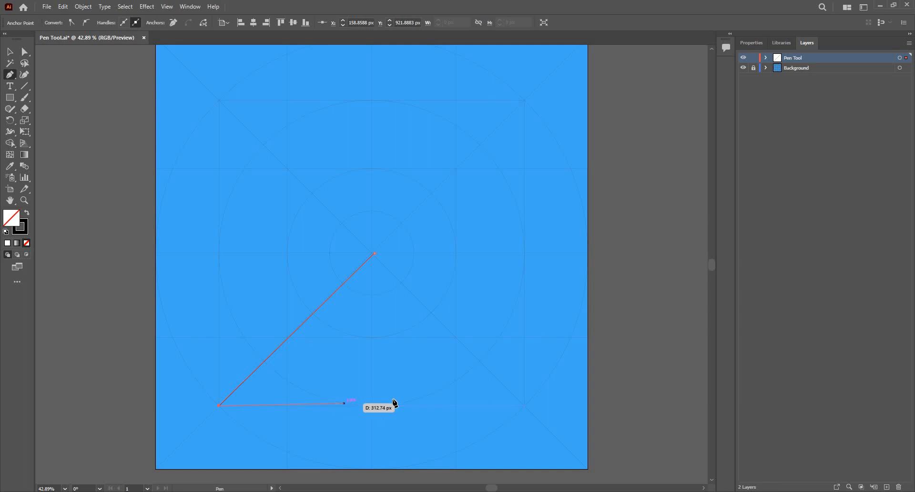
click(524, 406)
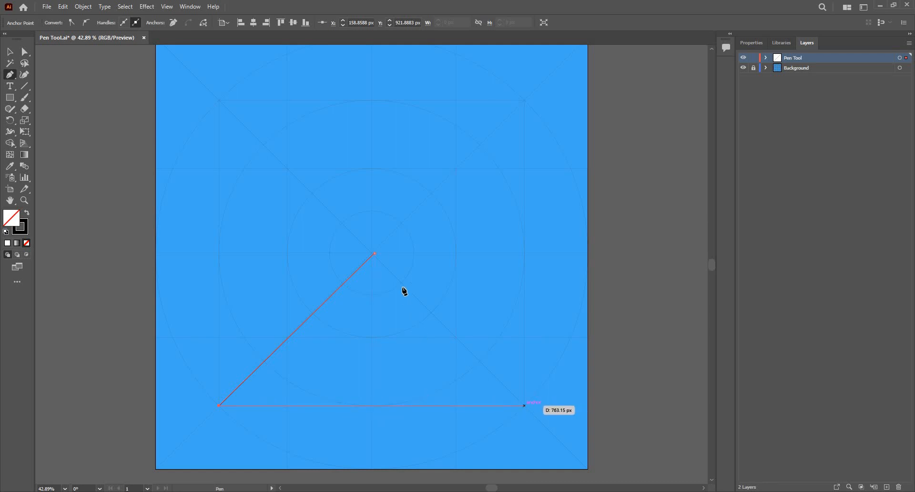
click(374, 254)
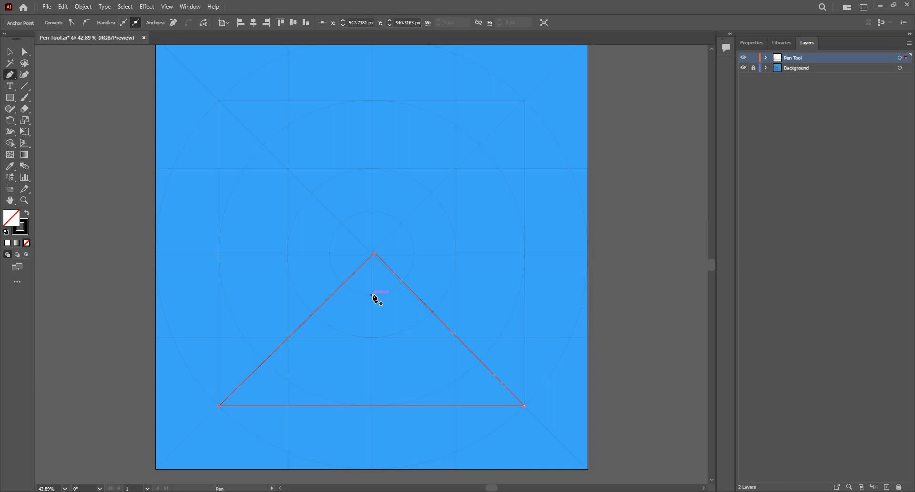
key(Delete)
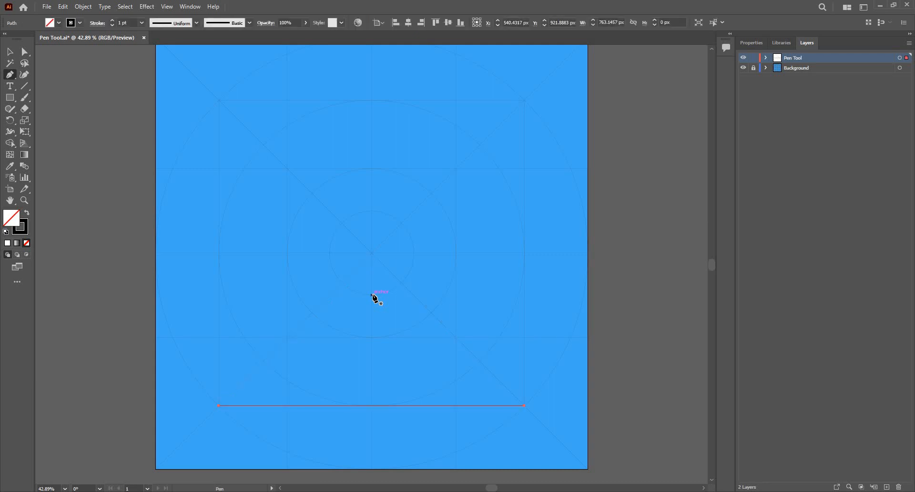
key(Delete)
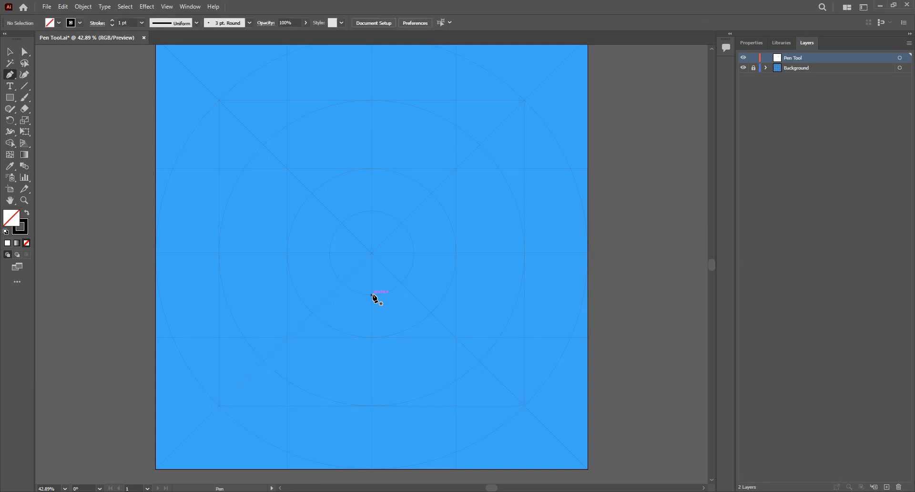
Step: Draw a closed inverted triangle through the guide square's upper left corner, the guide centre and the upper right corner
click(218, 100)
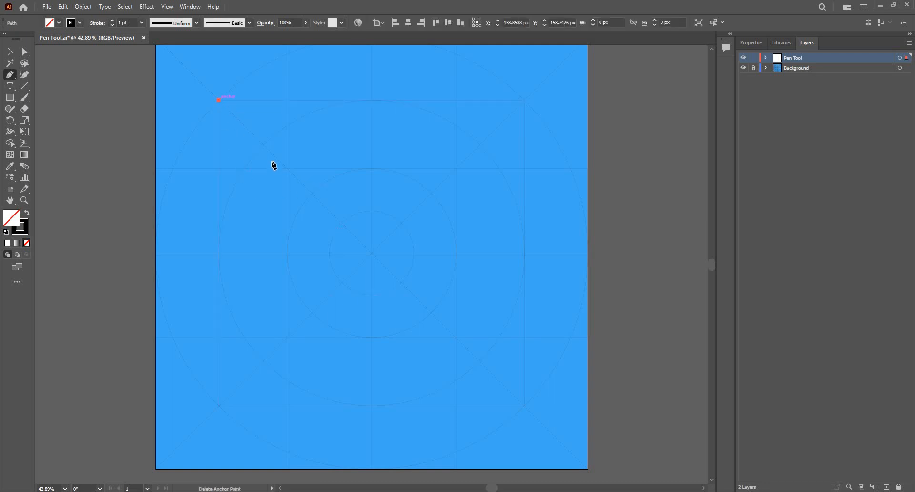
click(371, 253)
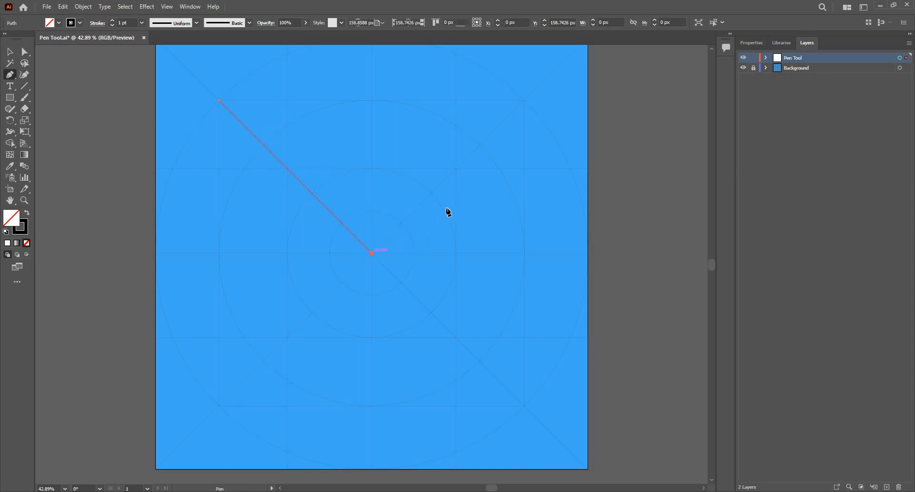
click(524, 100)
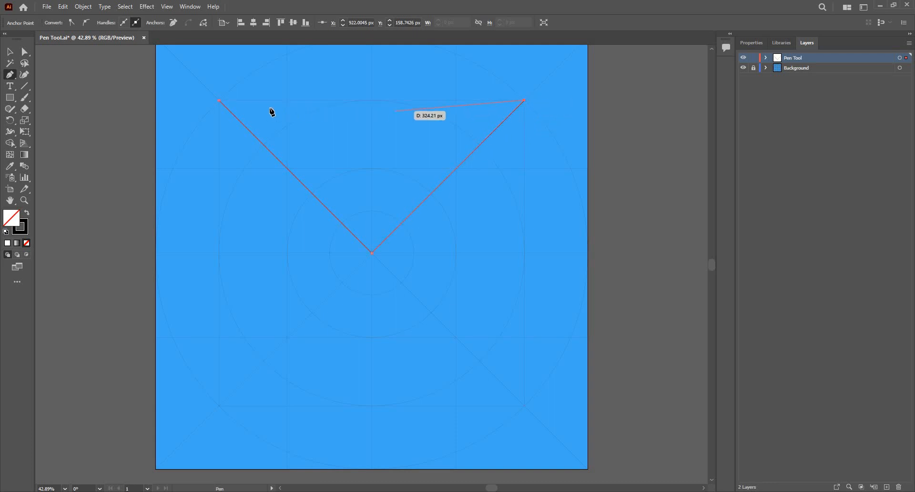
click(220, 101)
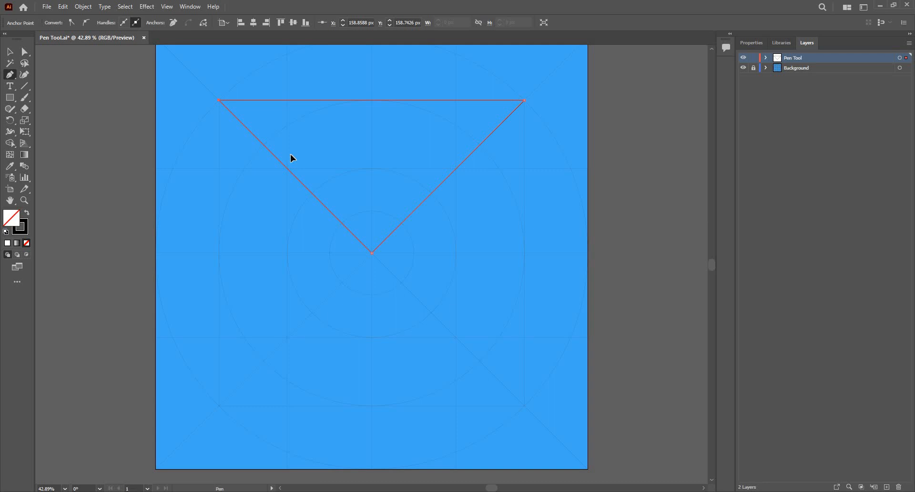
Step: Move the inverted triangle down and slightly left as one object, and delete it
key(v)
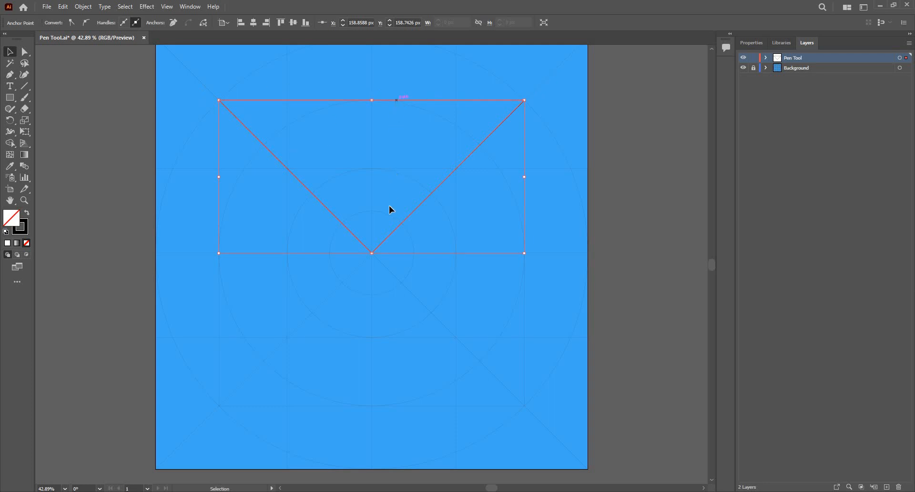
drag(389, 209, 318, 235)
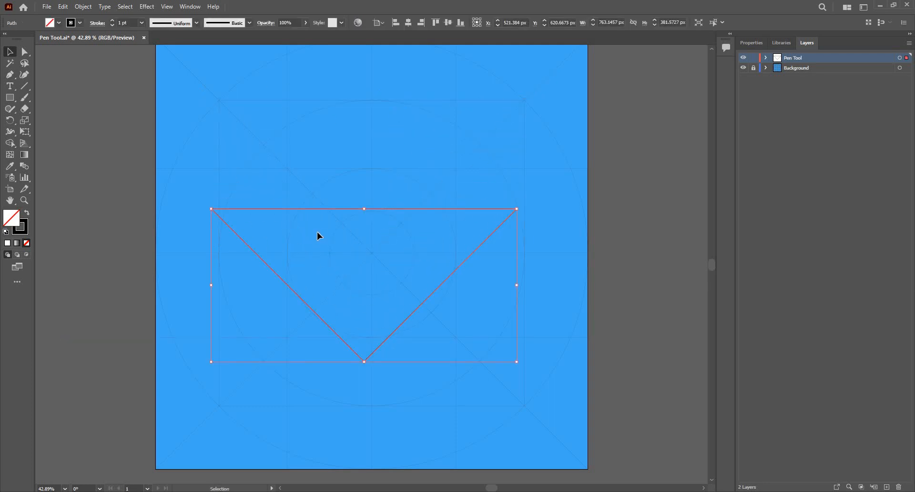
key(Delete)
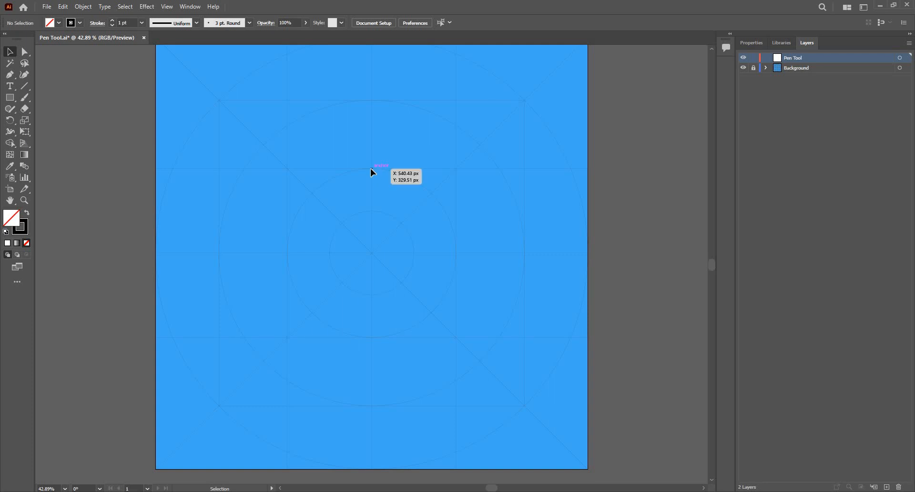
Step: Start a new Pen path with an anchor at the top of the middle guide circle
key(p)
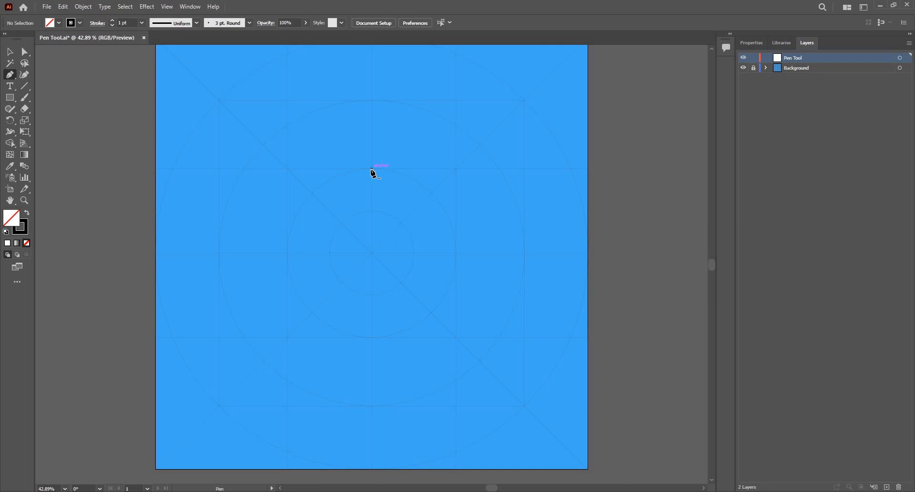
click(371, 168)
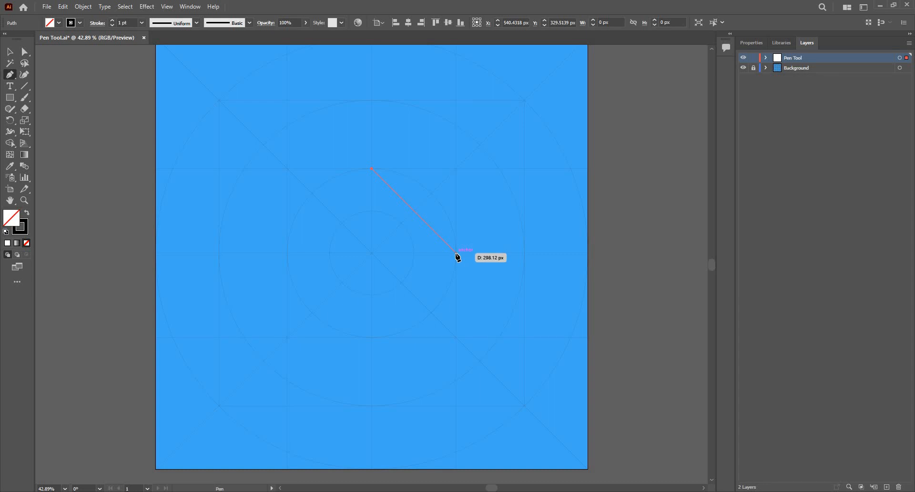
drag(456, 253, 459, 265)
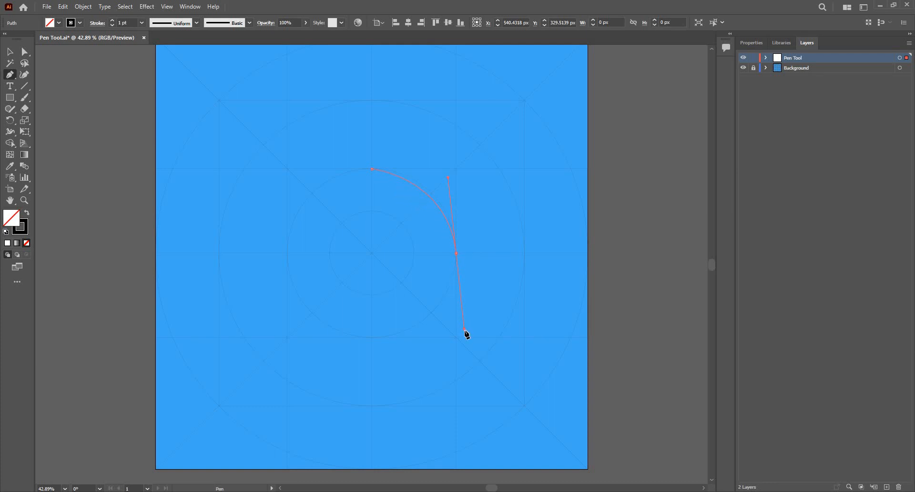
key(ctrl+z)
click(455, 253)
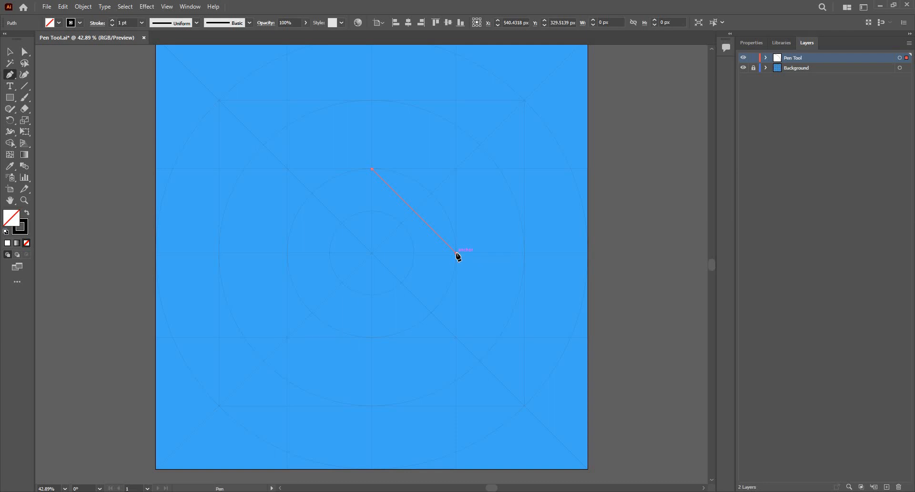
click(456, 280)
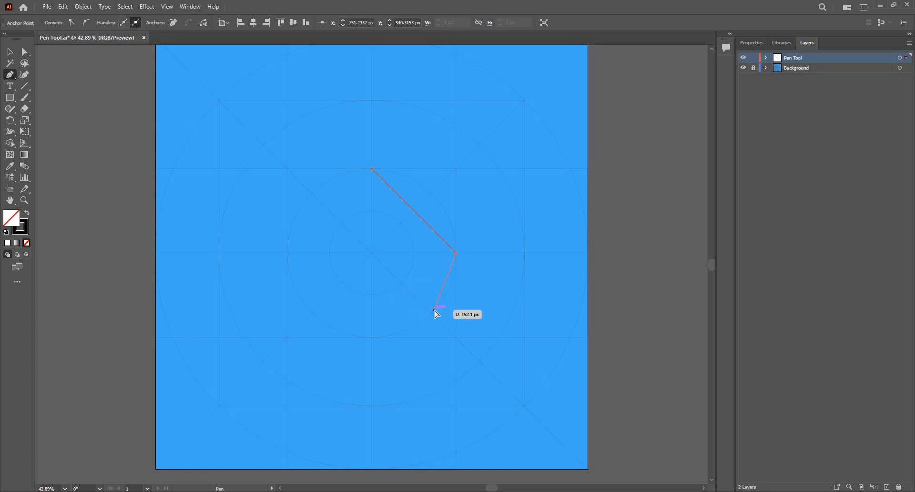
key(ctrl+z)
key(ctrl+z)
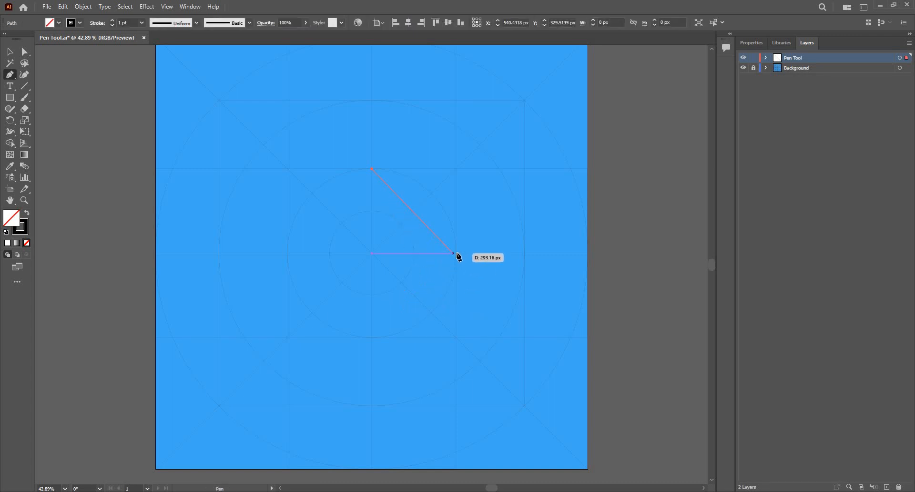
Step: Trace the right half of the middle guide circle with a vertically constrained smooth anchor at its right point and a smooth anchor at its bottom
click(456, 253)
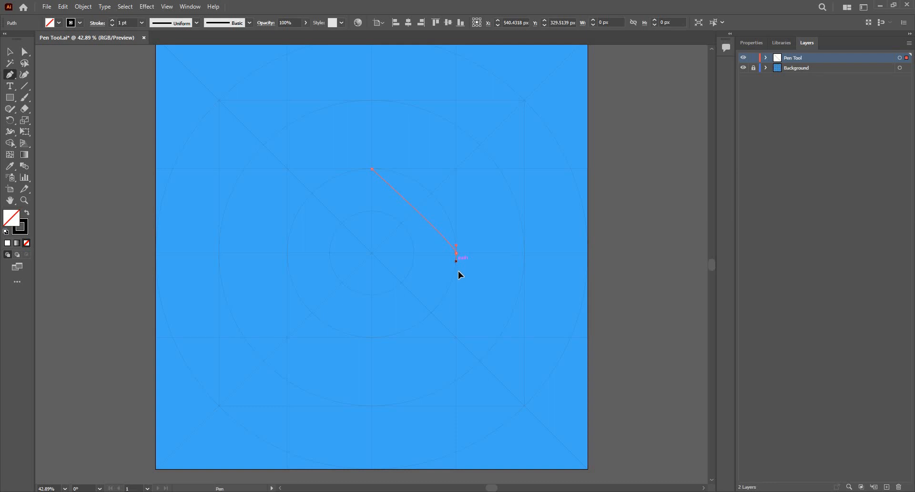
drag(456, 287, 455, 297)
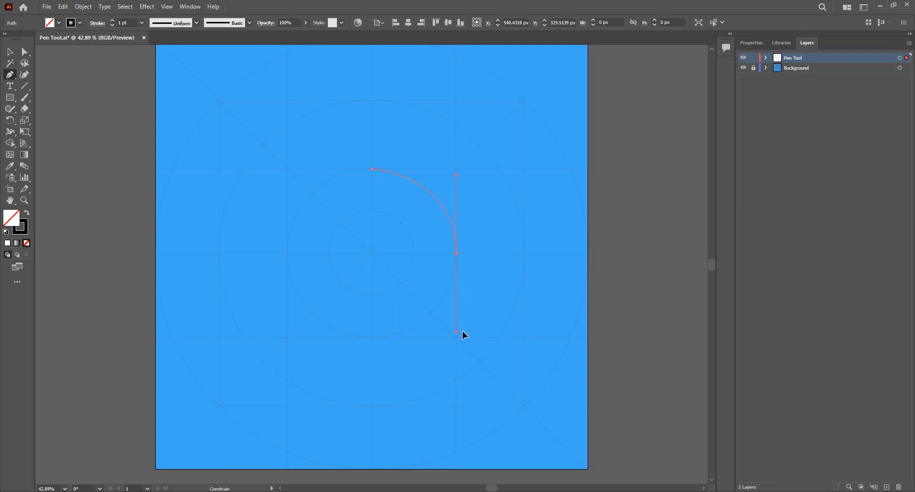
drag(462, 330, 462, 329)
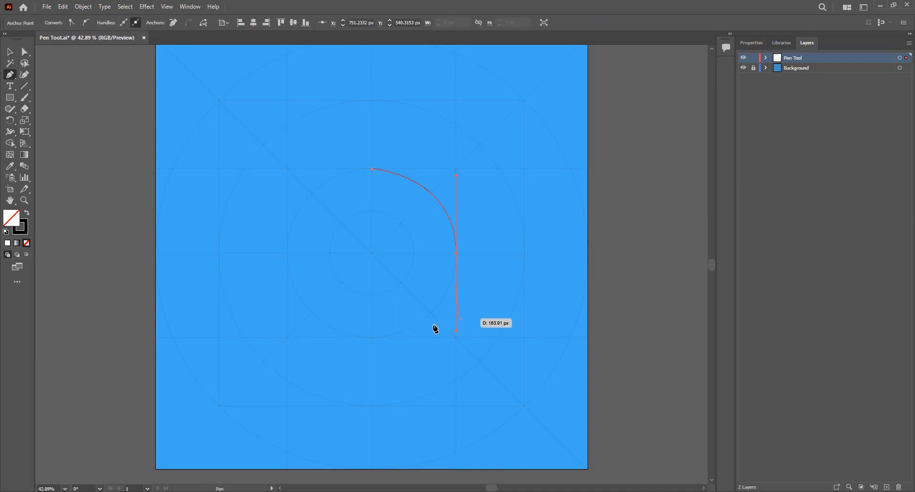
click(372, 337)
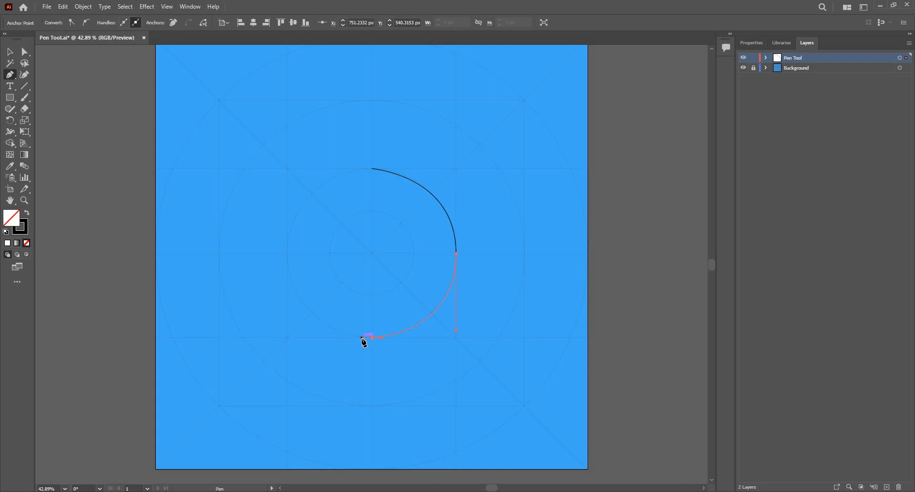
click(362, 337)
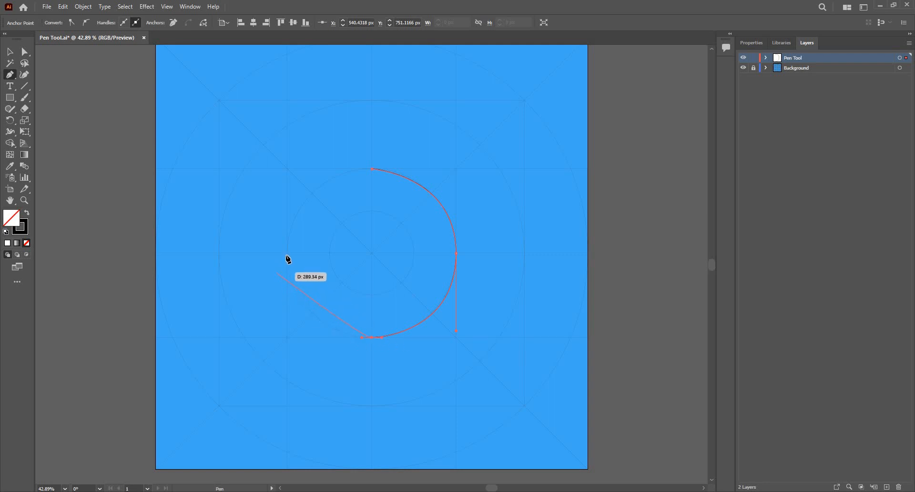
Step: Trace the left half of the circle with a vertically handled anchor at its left point and close the path at the top with a curve
drag(287, 253, 294, 232)
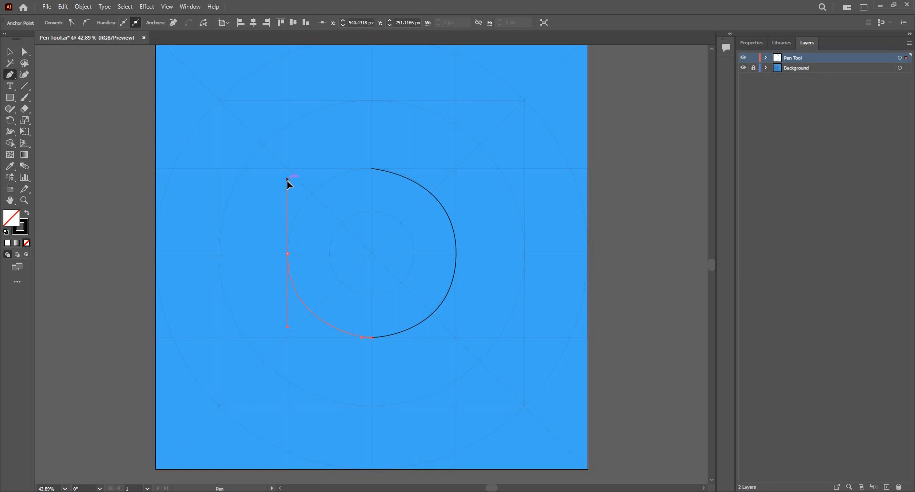
mouse_move(287, 185)
mouse_down()
mouse_move(273, 194)
mouse_move(277, 176)
mouse_up()
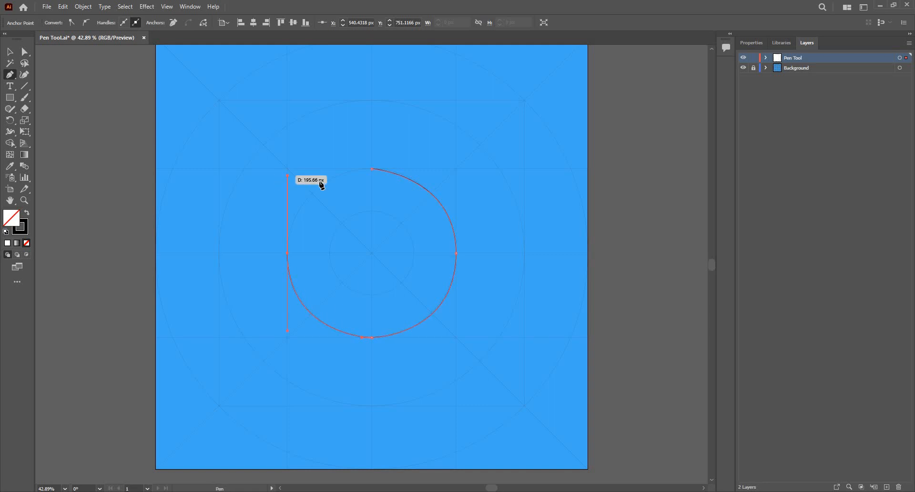
click(374, 169)
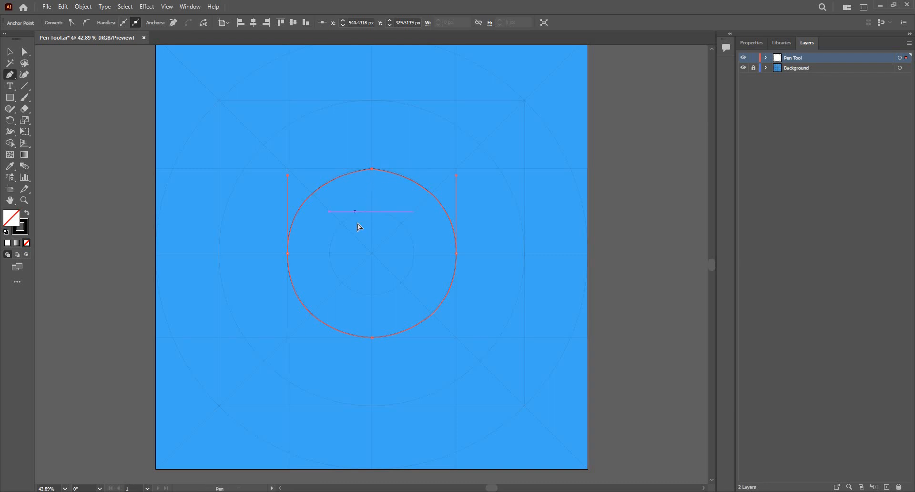
key(ctrl+z)
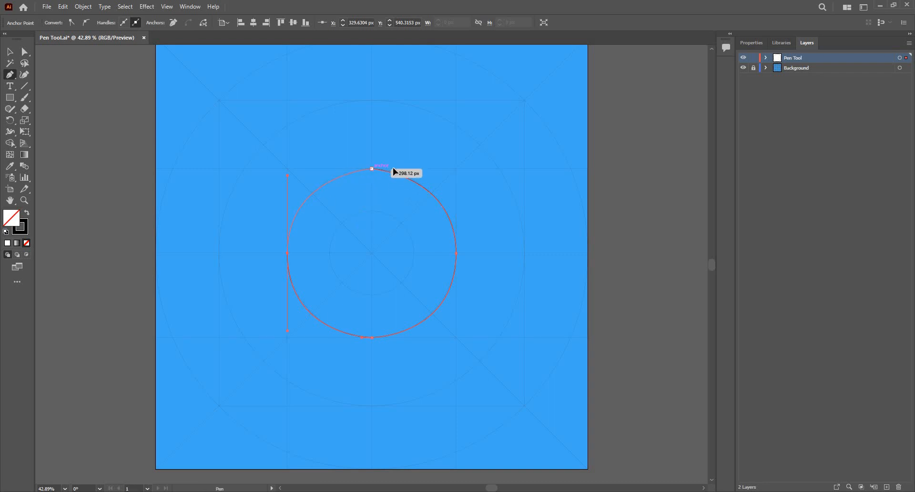
key(ctrl+shift+z)
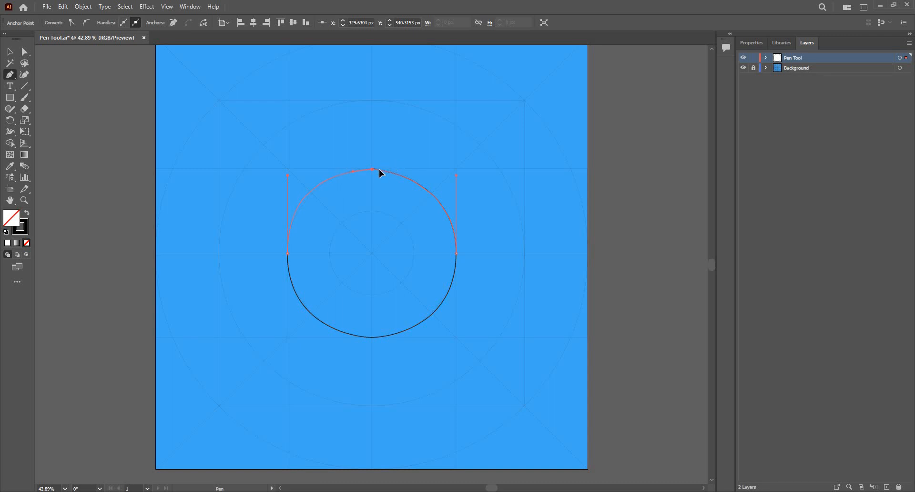
drag(379, 169, 377, 168)
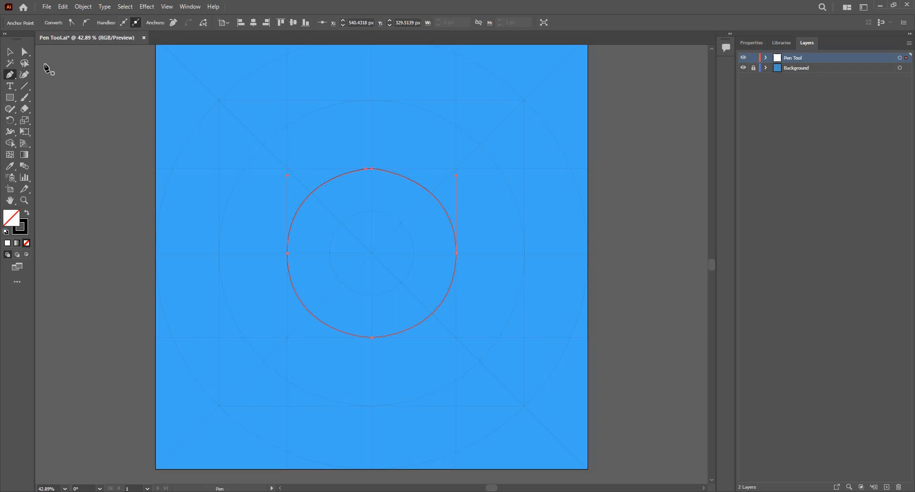
Step: Select the whole circle path and examine its top anchor up close
click(9, 51)
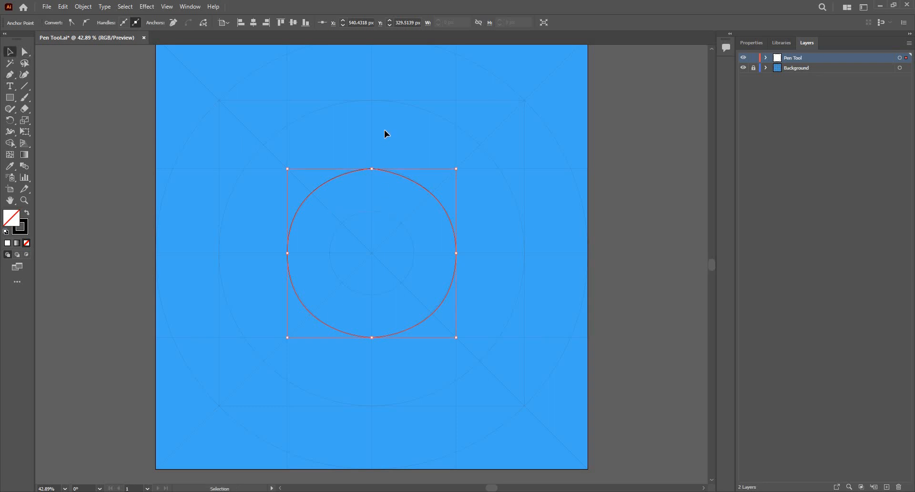
key(ctrl+equal)
click(348, 161)
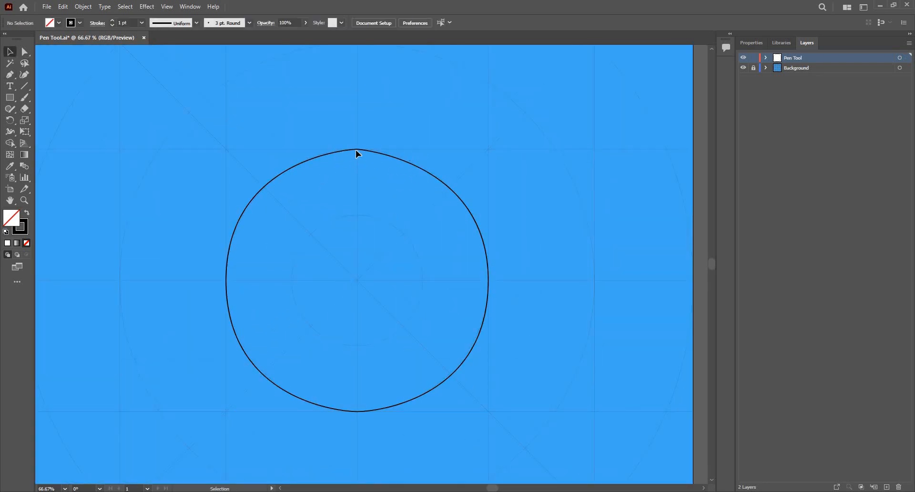
click(348, 168)
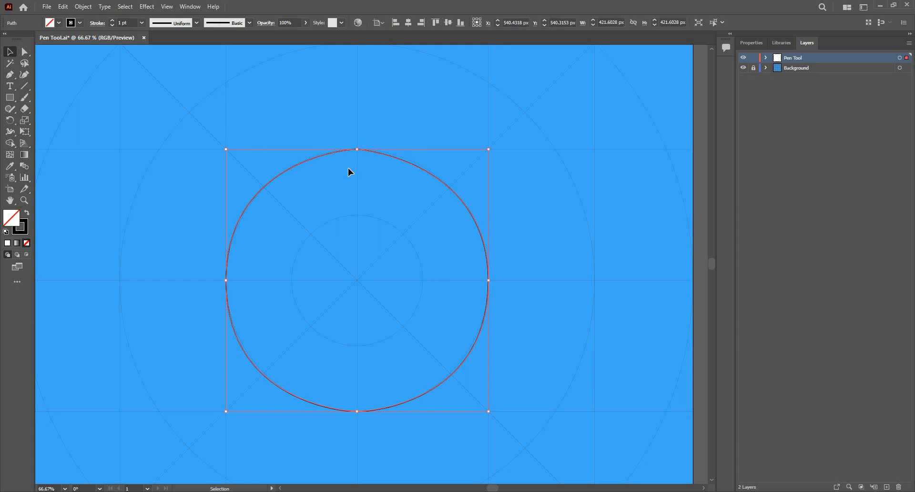
Step: Delete the uneven circle and trace the upper-right quarter of the middle guide circle with horizontally and vertically constrained smooth anchors
key(Delete)
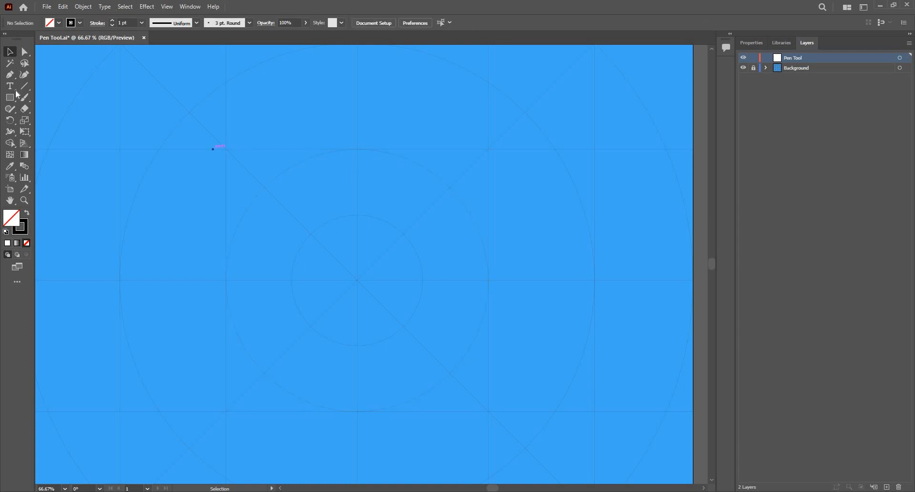
key(p)
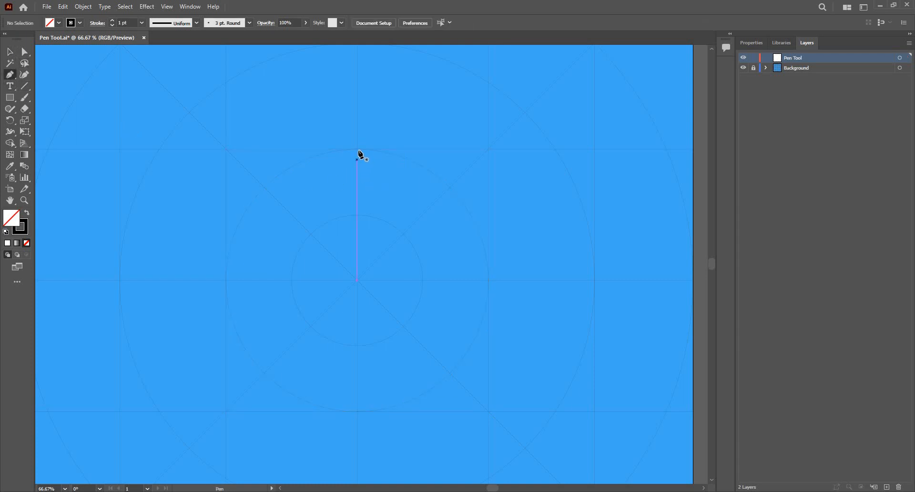
drag(392, 150, 422, 150)
drag(488, 218, 492, 347)
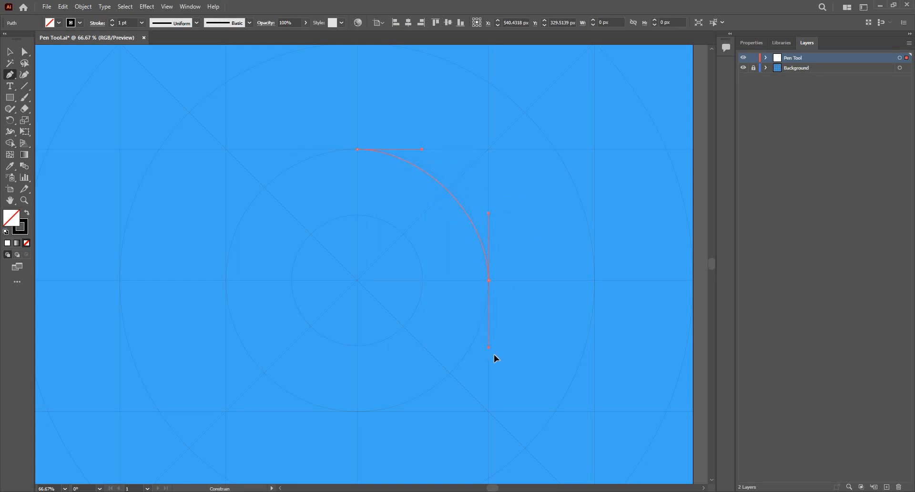
drag(497, 364, 472, 367)
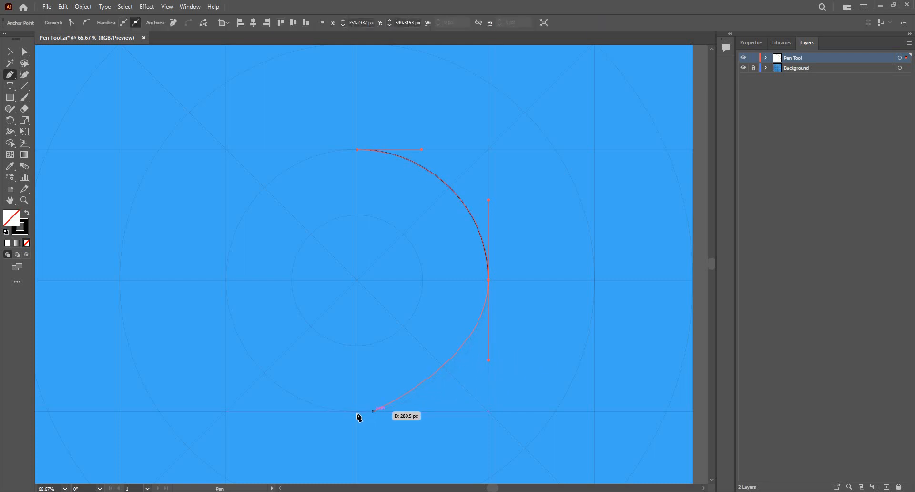
Step: Continue the circle path with a horizontally handled smooth anchor at its bottom and a vertically handled one at its left point
drag(357, 413, 316, 412)
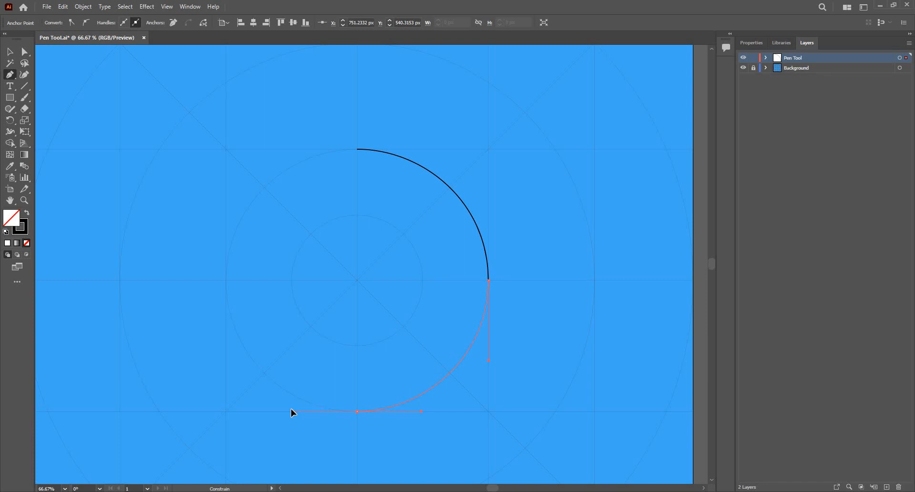
drag(292, 412, 292, 412)
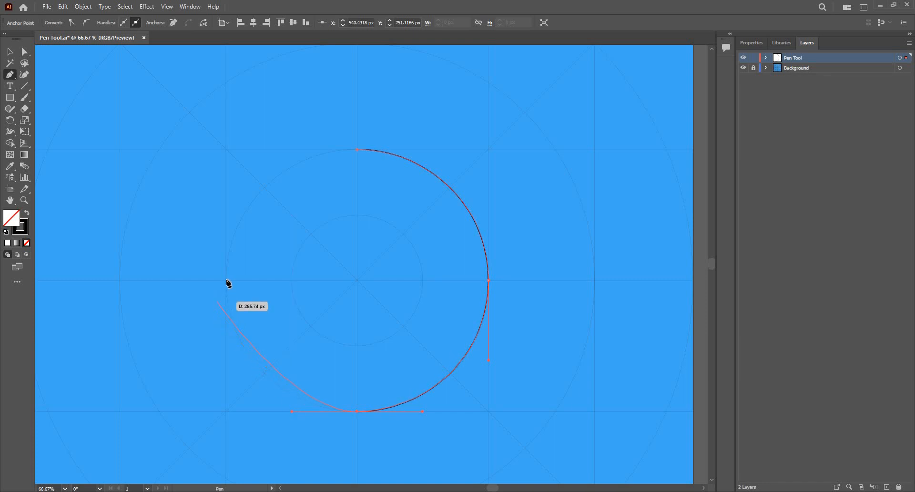
drag(226, 280, 226, 280)
drag(228, 249, 231, 204)
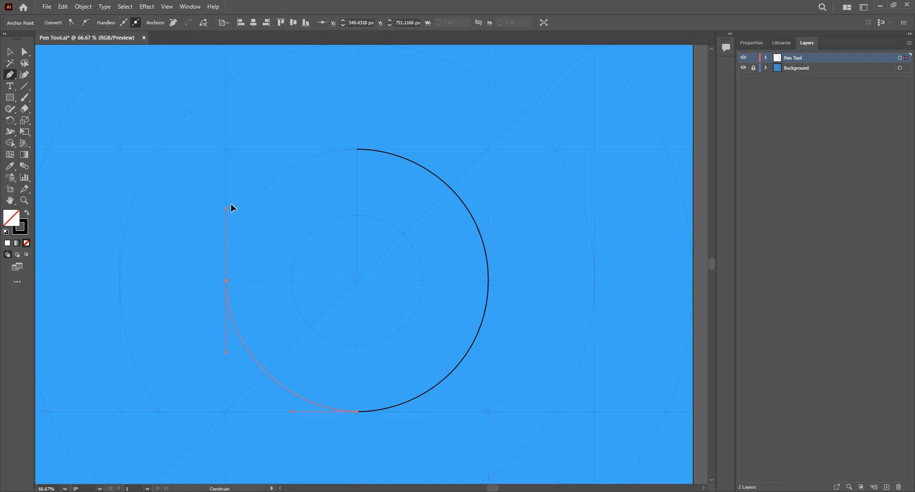
Step: Close the circle at its top anchor with a curve shaped by a horizontal handle, and deselect the path
click(358, 152)
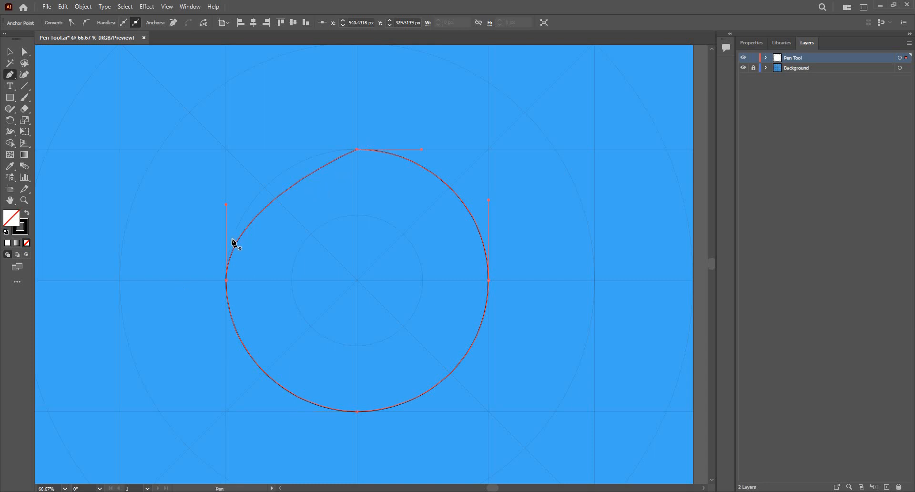
key(ctrl+z)
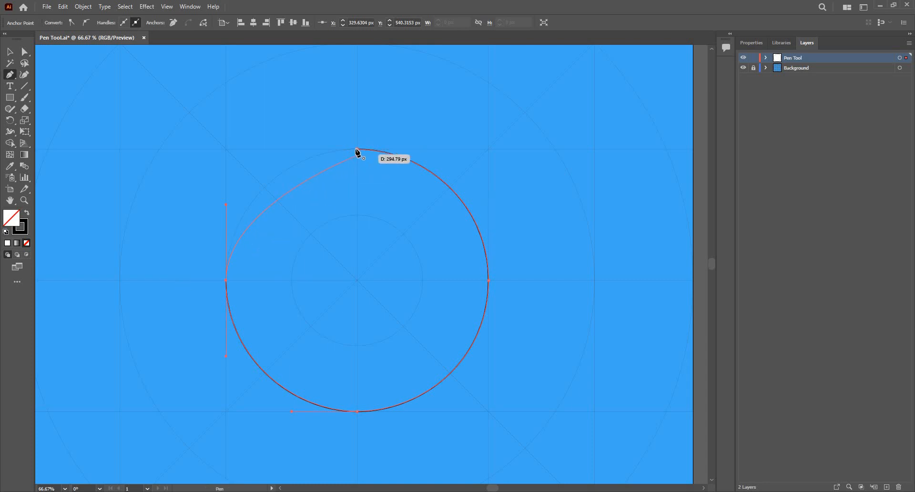
drag(357, 149, 425, 143)
click(14, 51)
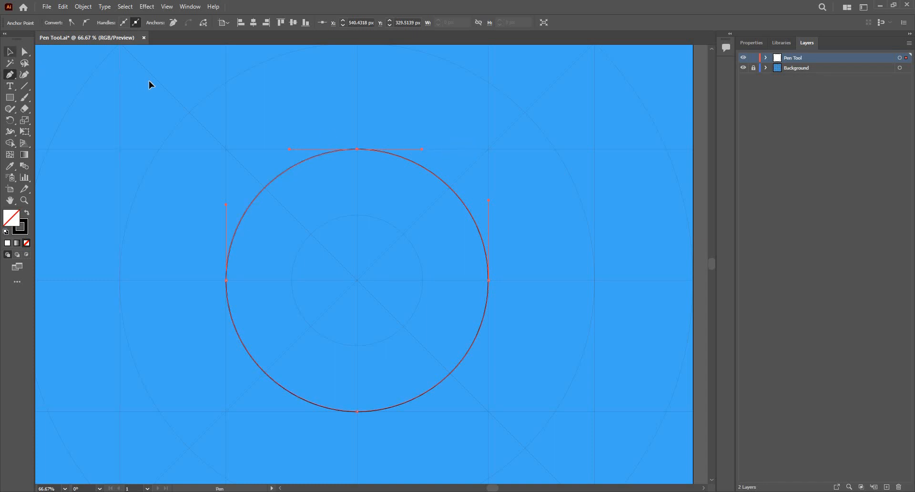
click(292, 163)
key(ctrl+minus)
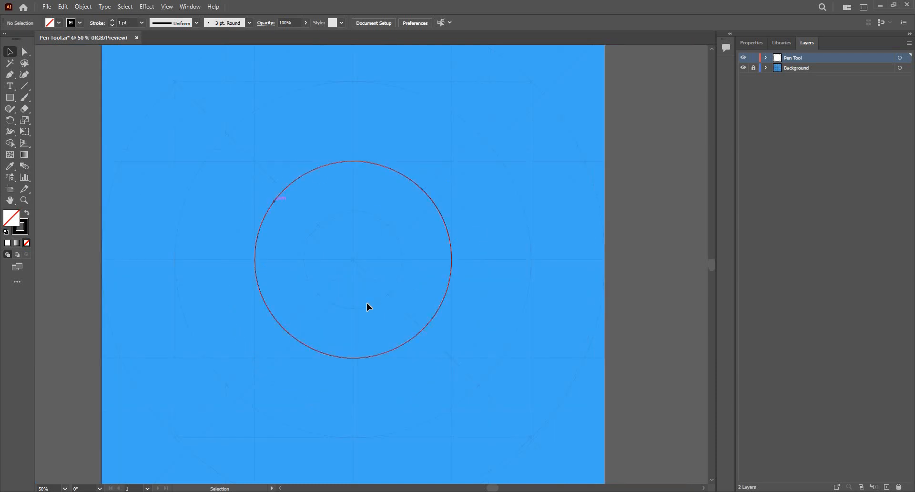
Step: Delete the circle and draw a straight Pen segment from the guide centre to the middle circle's lower-left diagonal intersection
click(359, 161)
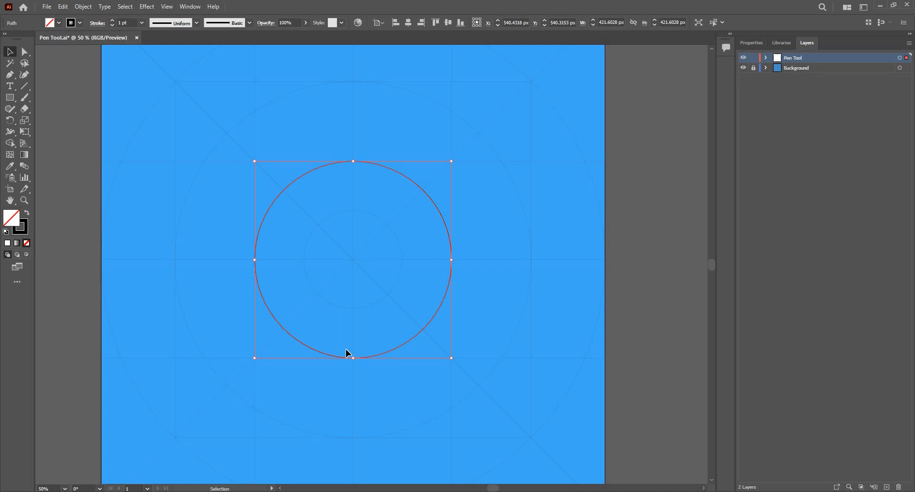
key(Delete)
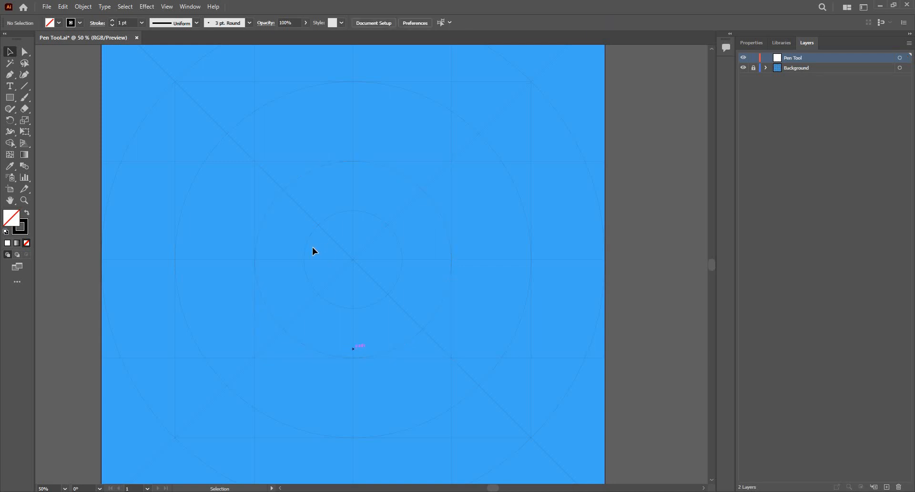
click(10, 74)
drag(353, 294, 370, 207)
scroll(325, 298, down, 1)
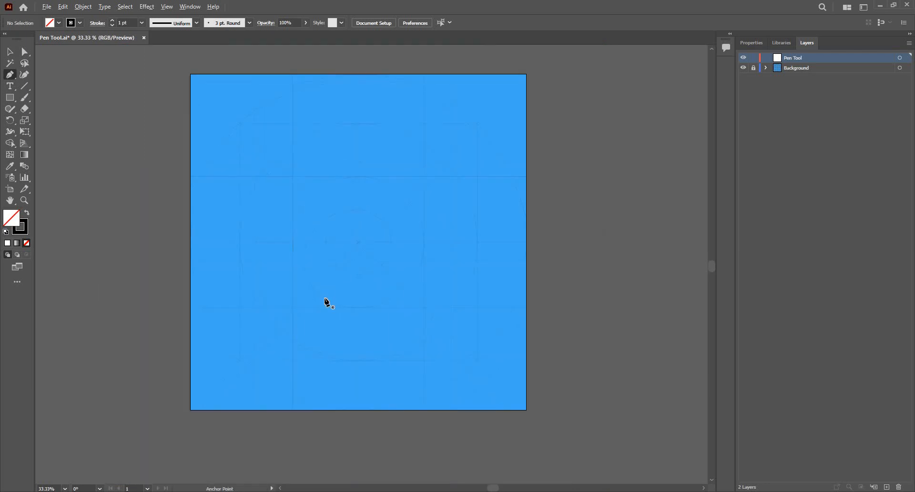
scroll(362, 267, up, 1)
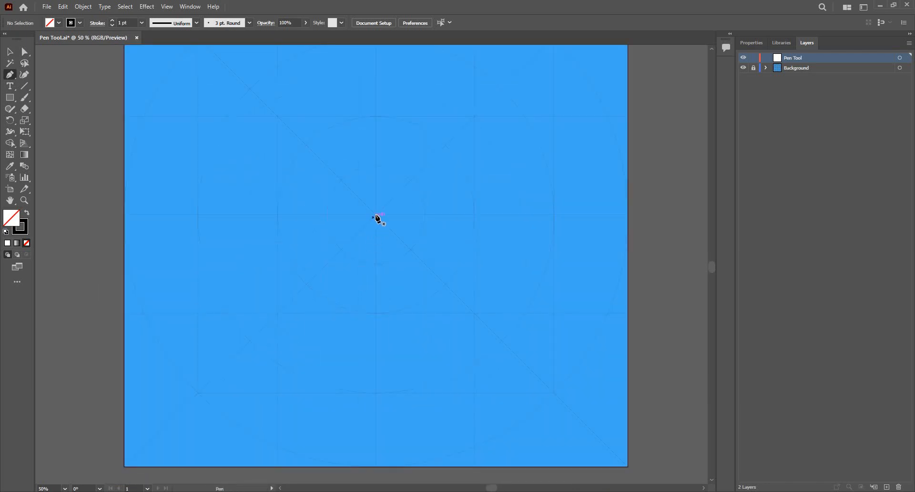
click(376, 215)
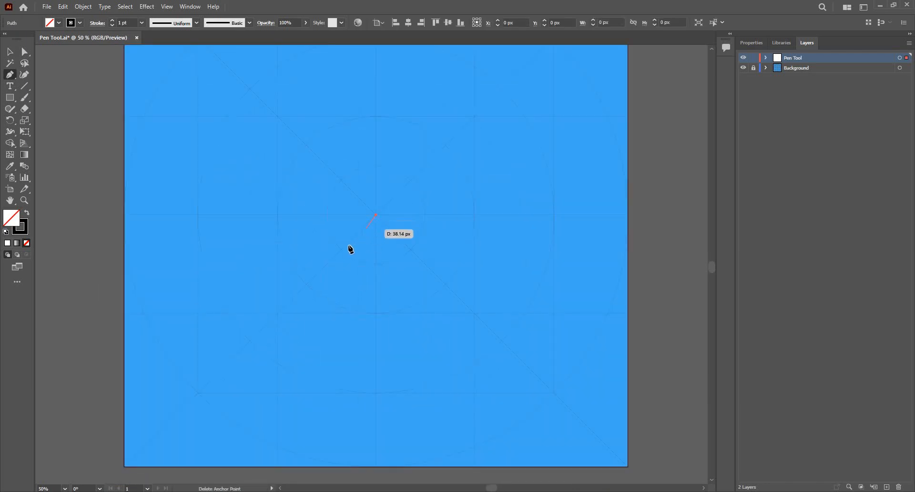
click(306, 284)
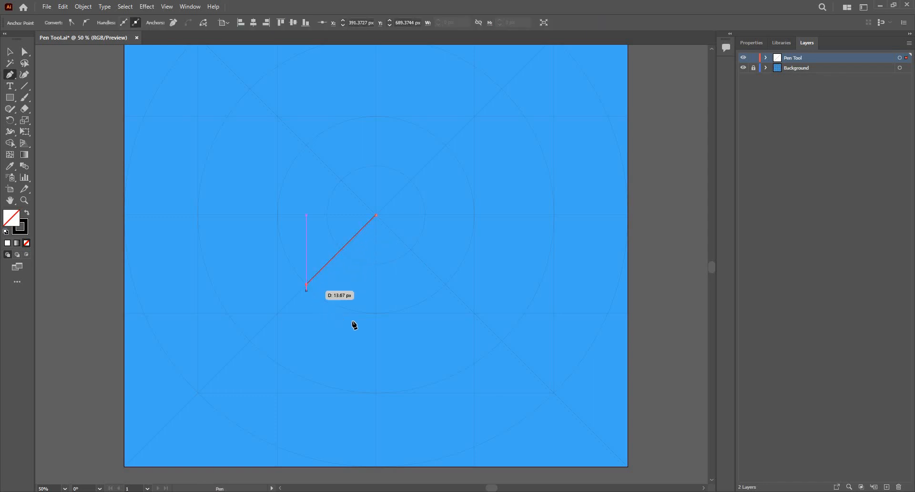
Step: Trace the lower arc of the middle guide circle through a horizontally handled bottom anchor to the lower-right diagonal intersection
click(377, 313)
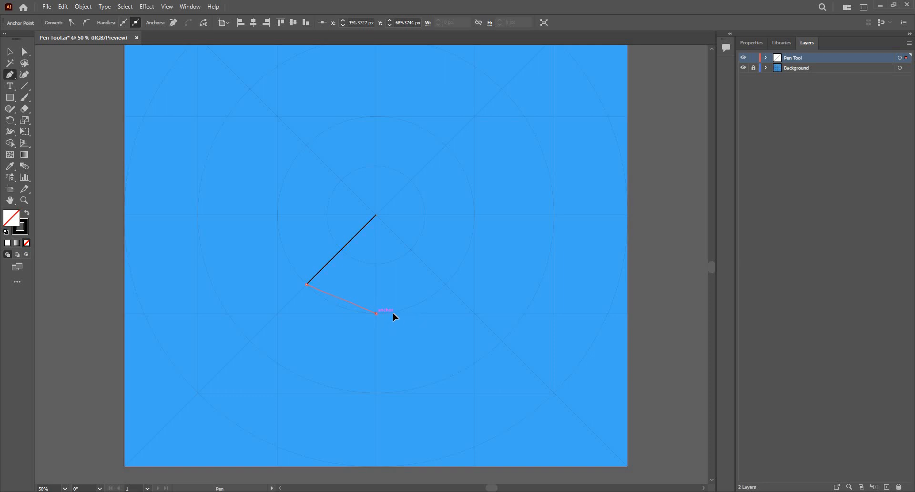
drag(408, 313, 418, 314)
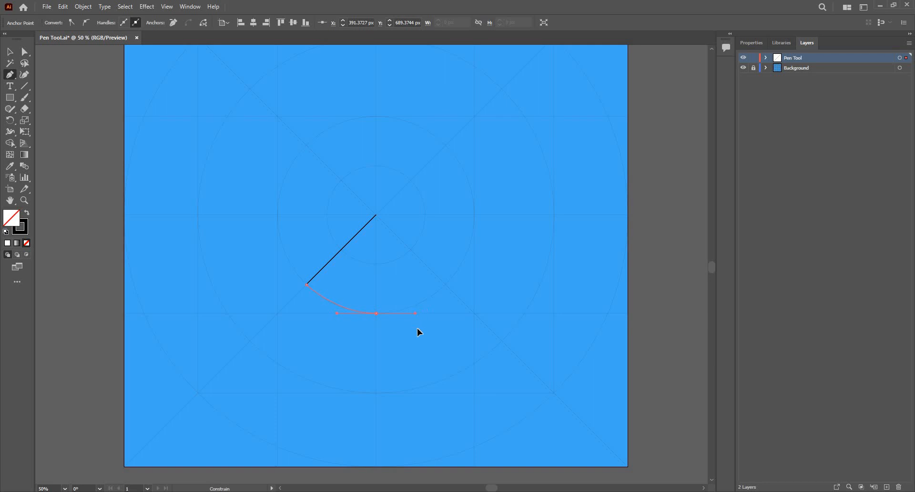
drag(416, 328, 418, 328)
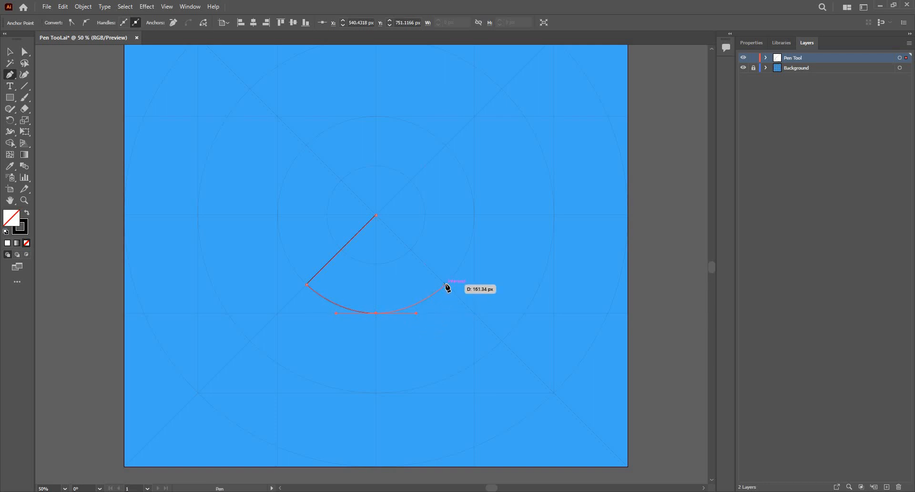
drag(446, 285, 438, 270)
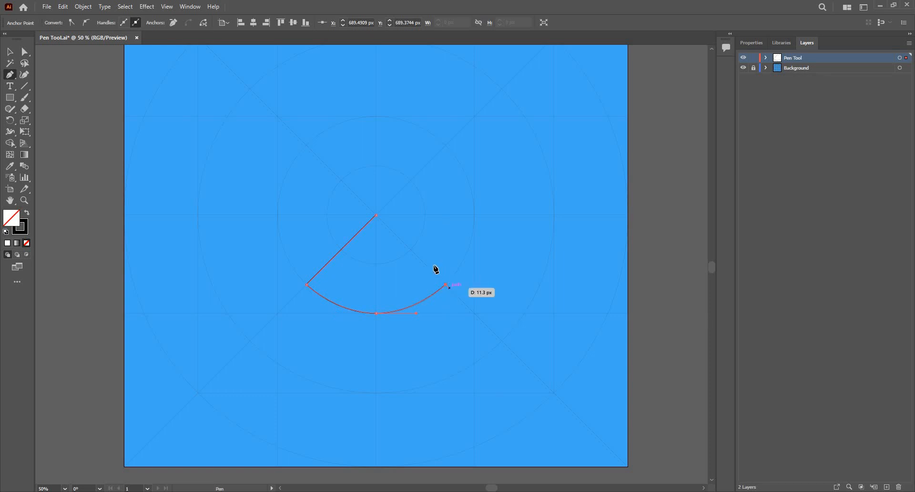
Step: Close the wedge with a straight segment back to the guide centre and deselect it
click(376, 215)
key(v)
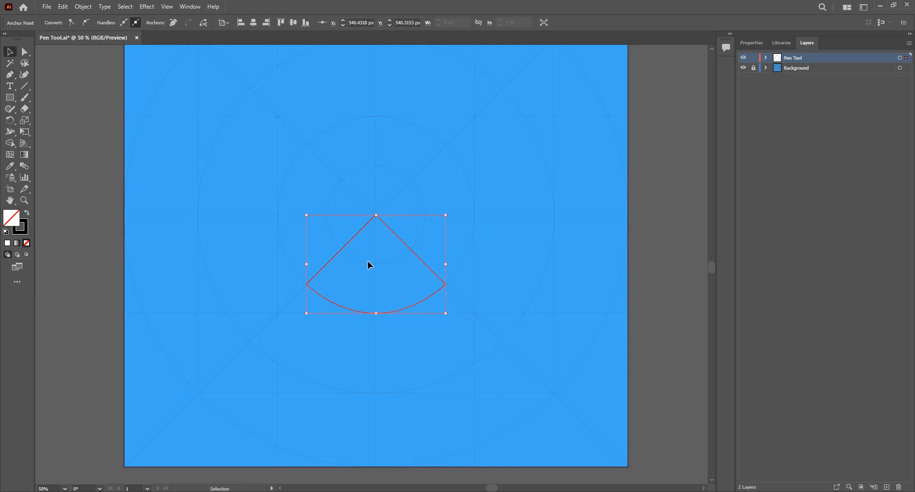
click(490, 315)
Step: Move only the wedge's apex anchor straight up to the top of the small guide circle, at about Y 433 px
scroll(364, 261, up, 1)
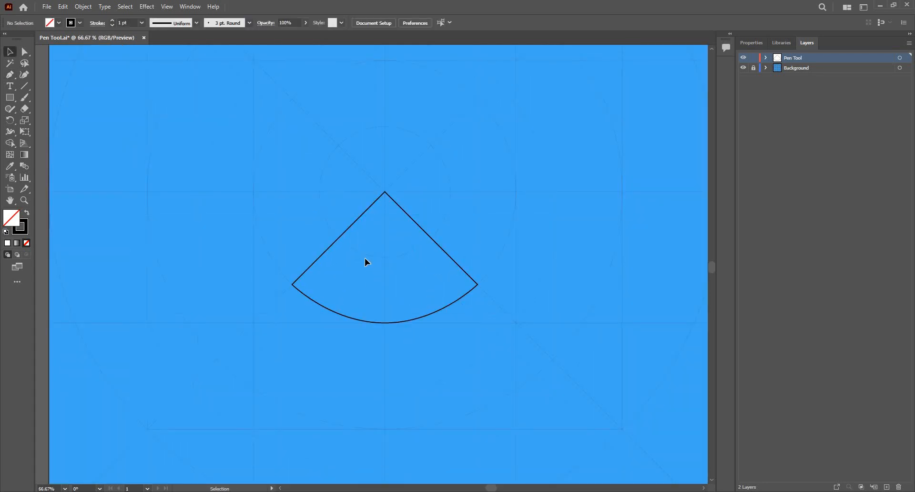
scroll(365, 258, up, 2)
scroll(287, 297, down, 2)
click(295, 261)
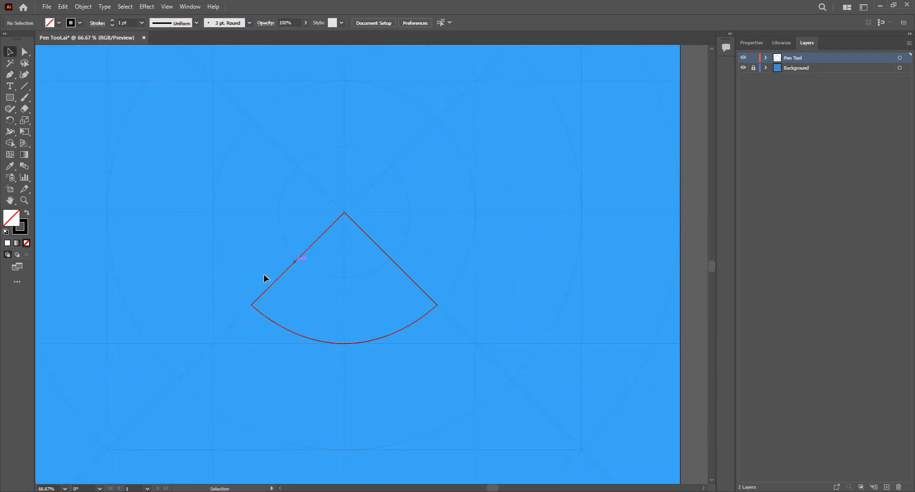
click(342, 170)
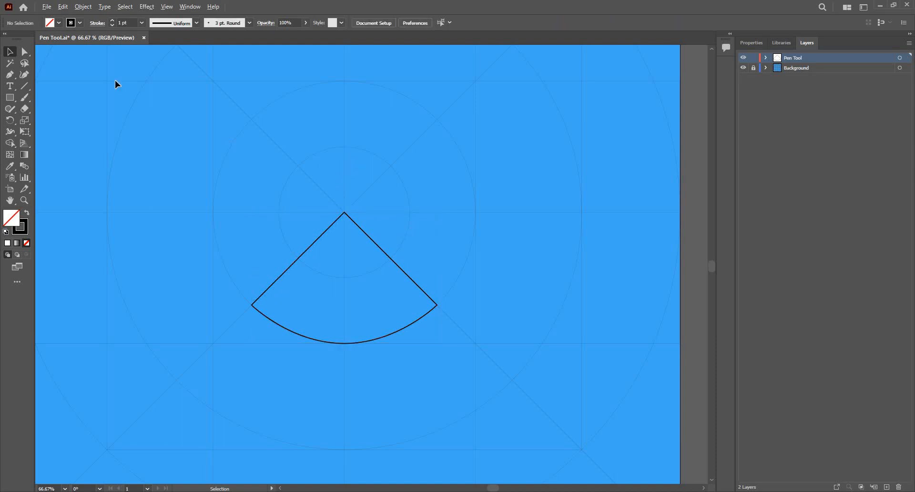
key(ctrl+1)
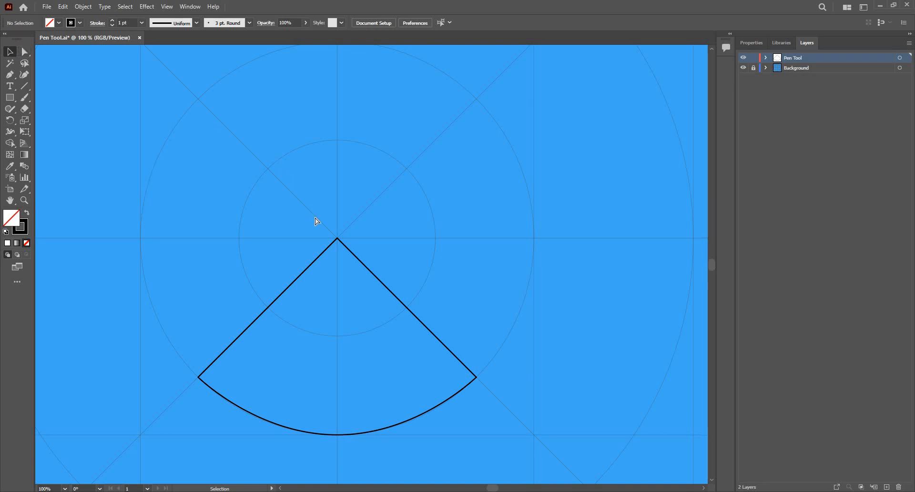
key(a)
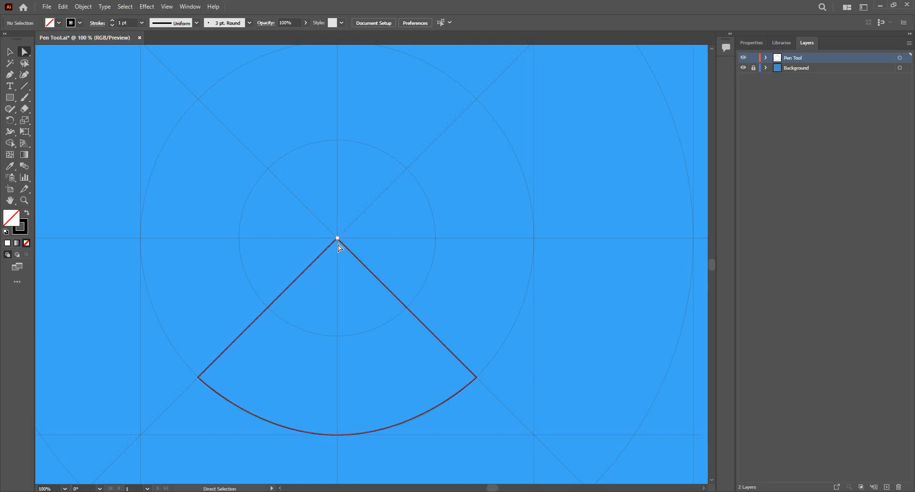
click(338, 238)
drag(338, 227, 347, 141)
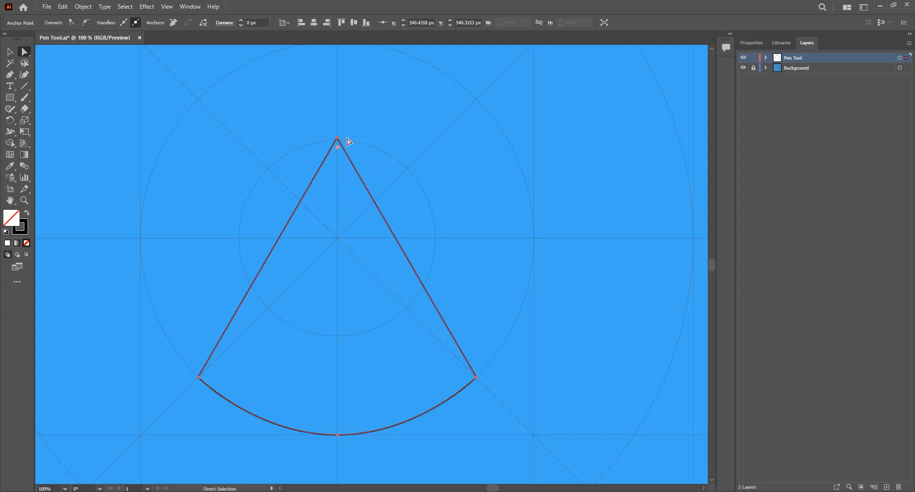
key(ctrl)
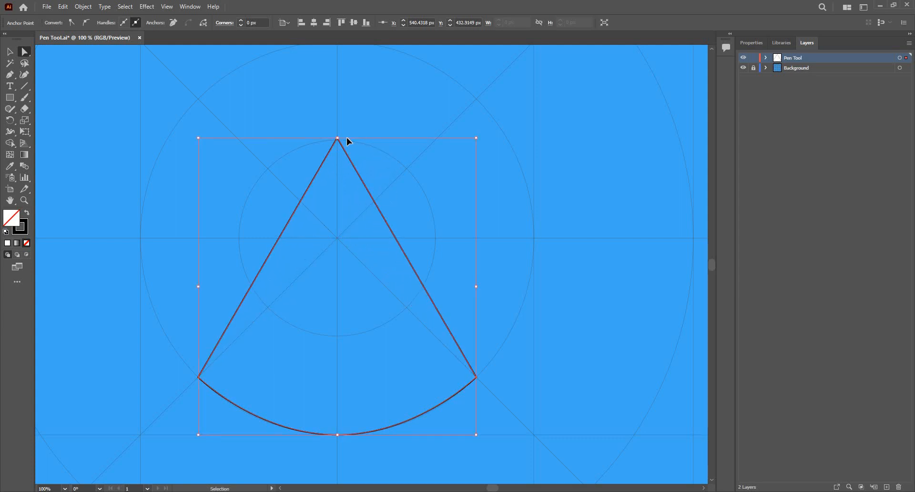
Step: Convert the wedge's lower-left corner anchor to a smooth anchor
click(203, 380)
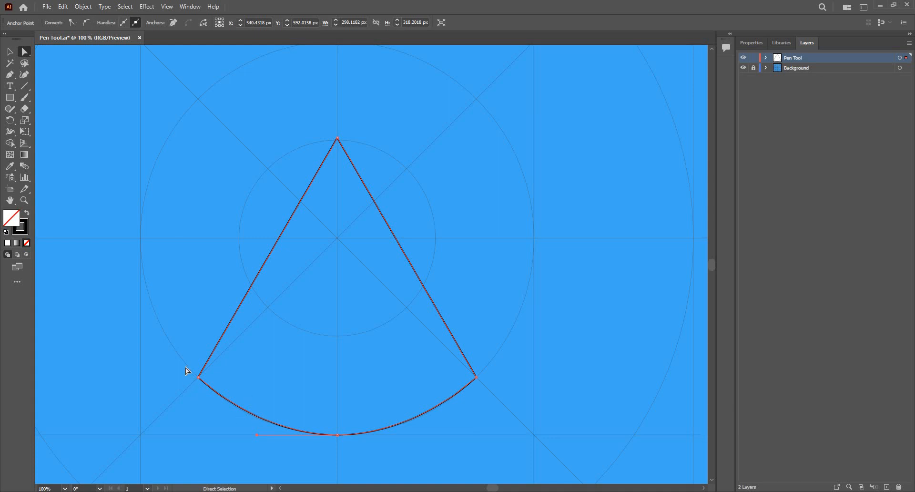
click(199, 378)
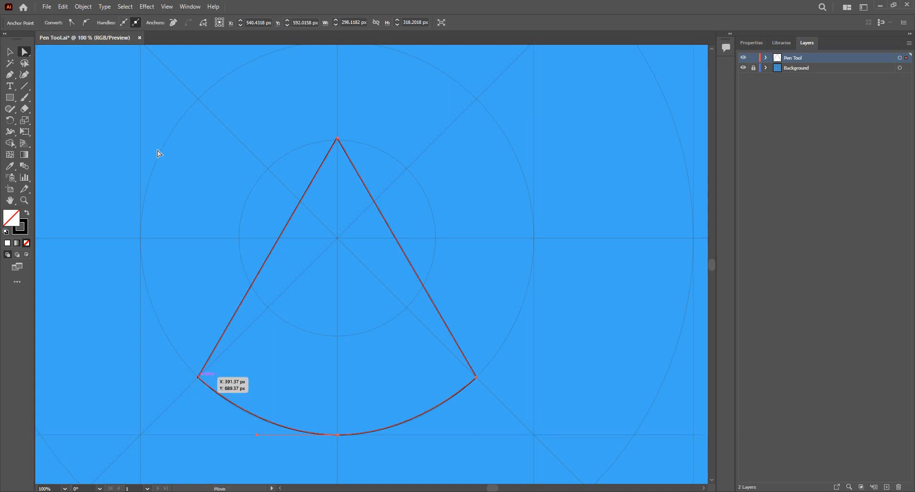
click(85, 23)
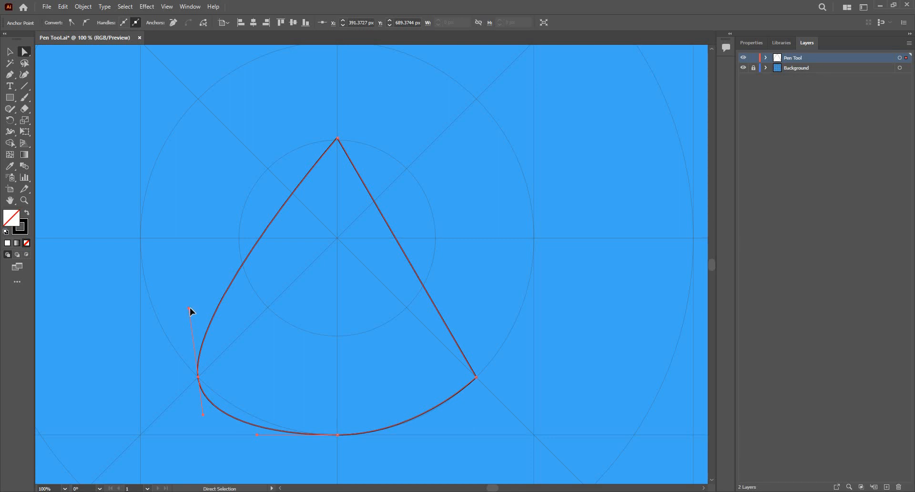
Step: Bend the wedge's left edge inward by moving the lower-left anchor's upper handle independently of its other handle
drag(190, 317, 151, 319)
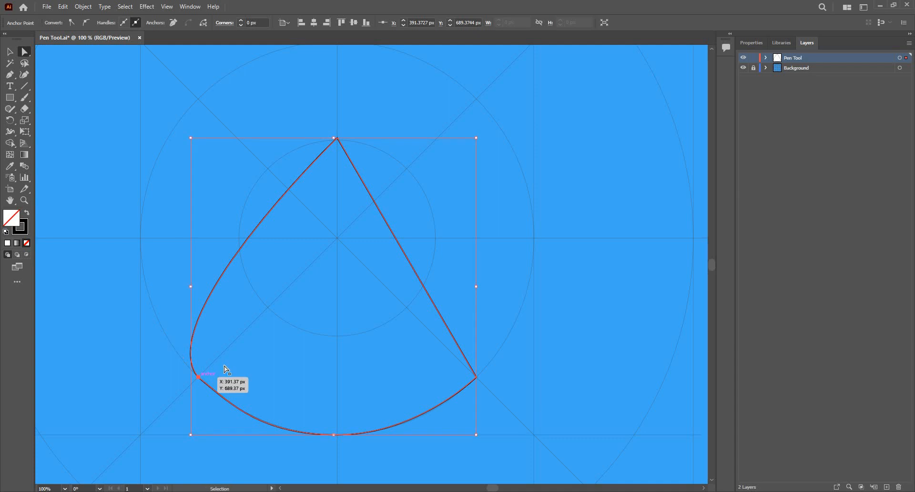
drag(224, 366, 224, 365)
key(ctrl+z)
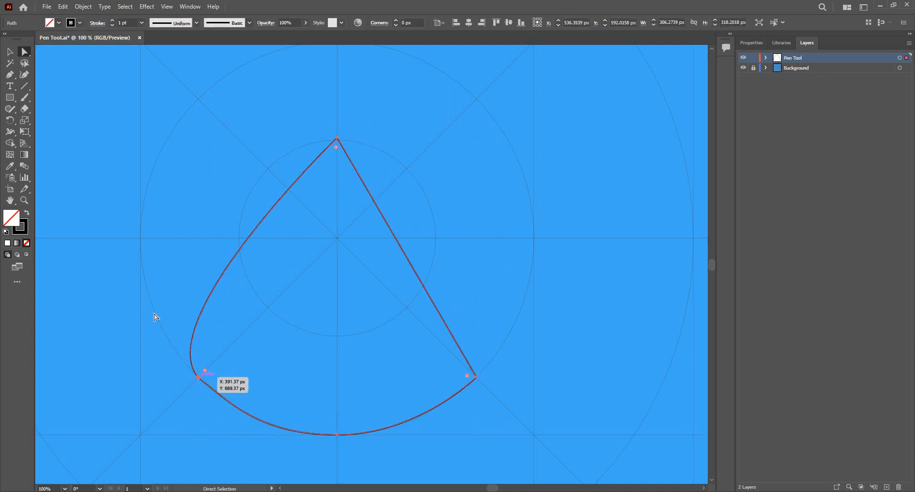
drag(292, 324, 370, 443)
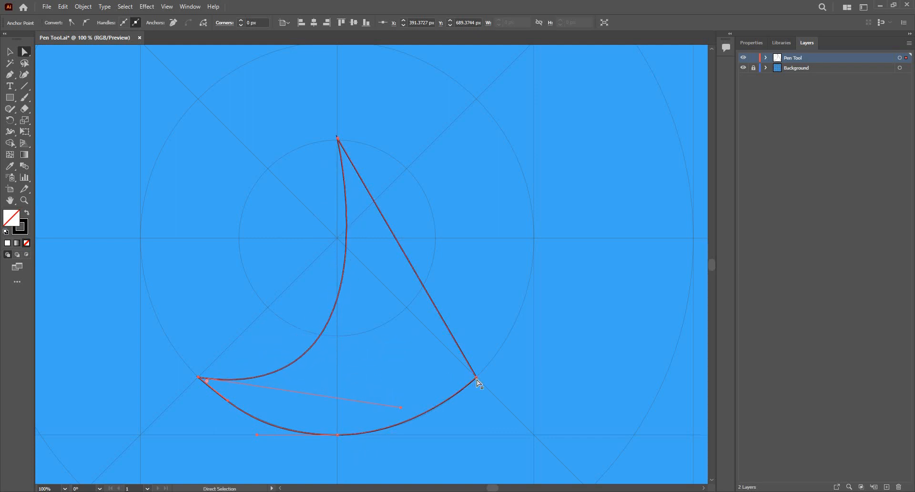
Step: Reshape the wedge's lower edges by moving the bottom anchor's right handle straight up and its left handle down-left, independently of each other
click(337, 439)
click(338, 435)
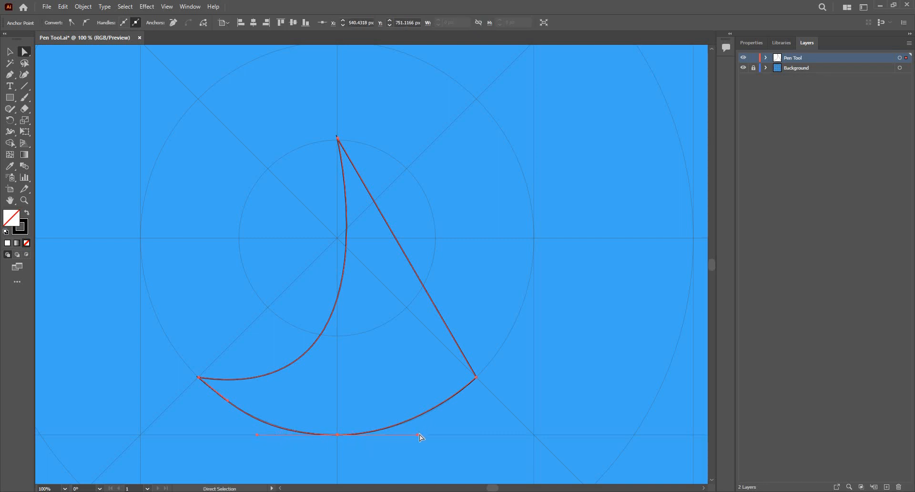
drag(396, 405, 426, 437)
alt+click(338, 436)
click(338, 435)
drag(372, 353, 338, 349)
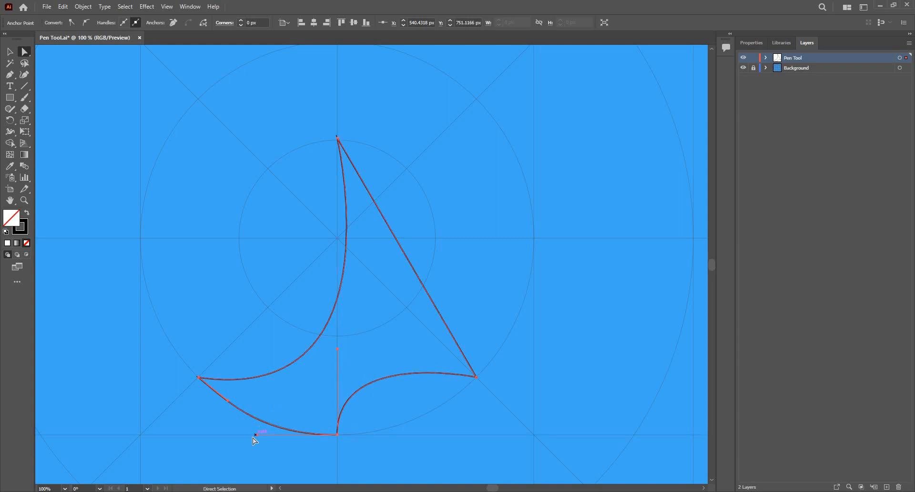
drag(256, 435, 225, 474)
Step: Delete the reshaped wedge from the Pen Tool layer
scroll(265, 345, down, 3)
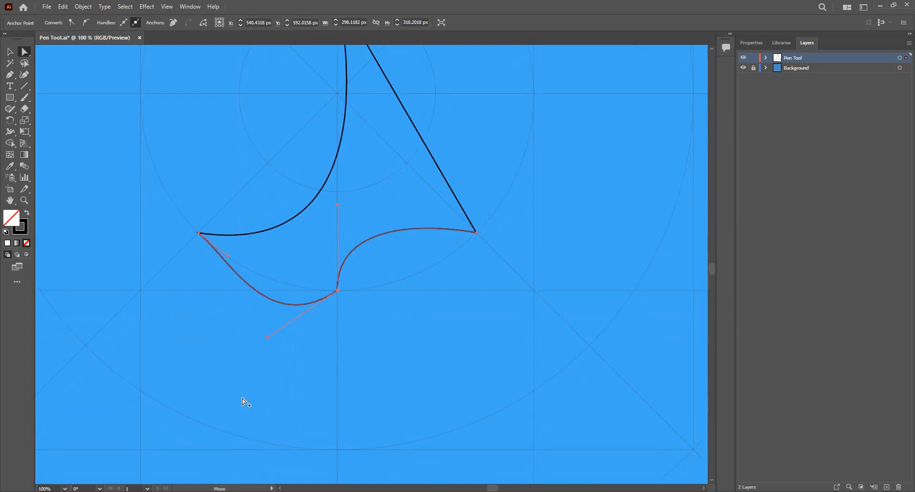
scroll(252, 387, down, 1)
scroll(289, 238, down, 1)
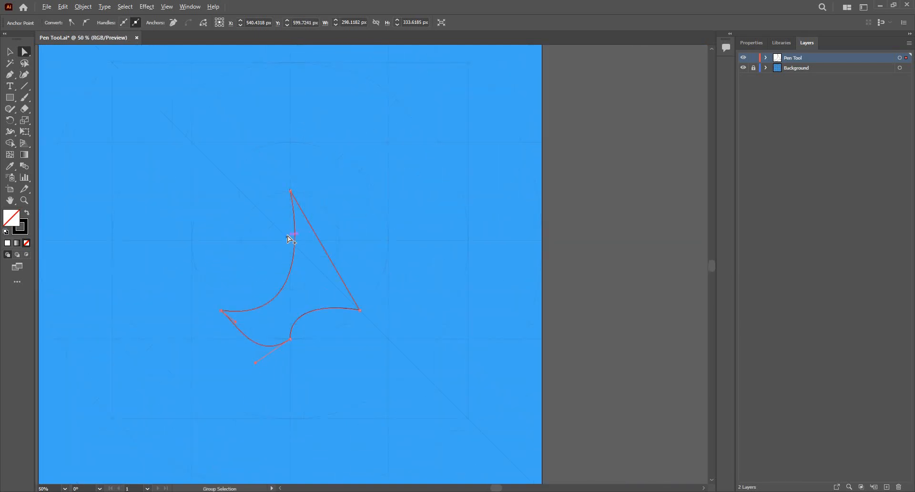
scroll(288, 239, up, 1)
key(v)
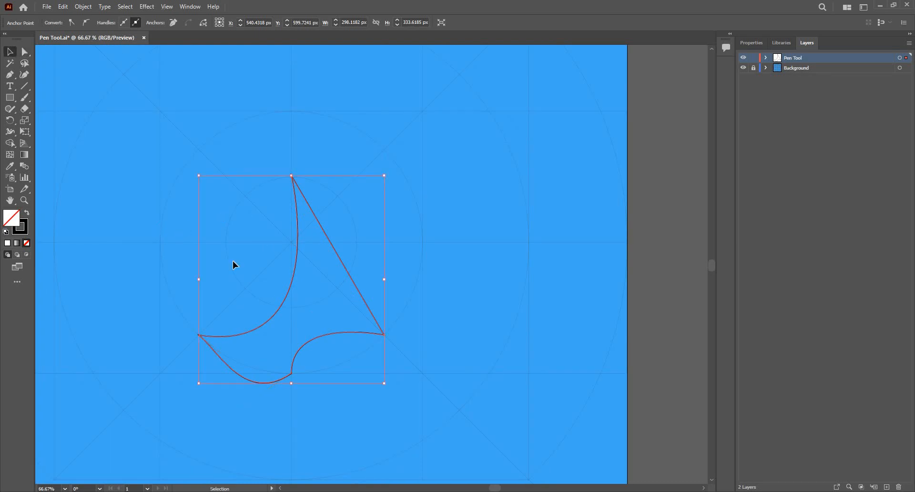
click(287, 293)
key(ctrl+a)
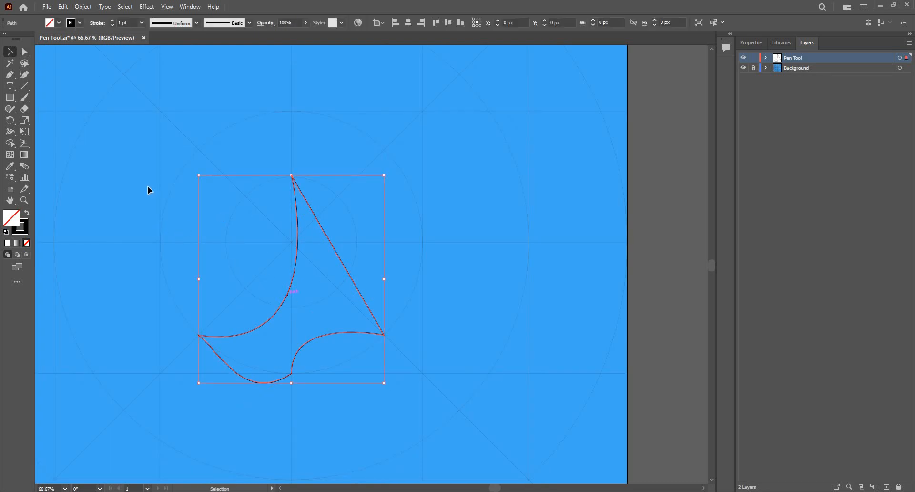
click(148, 185)
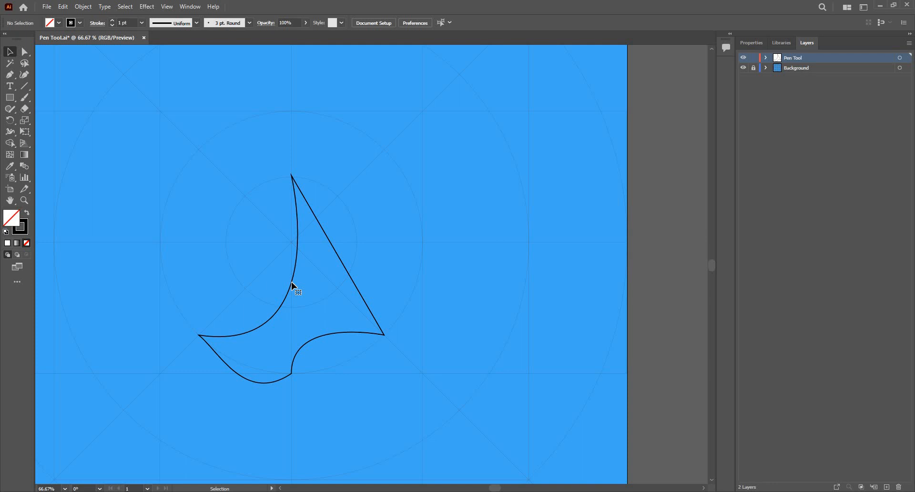
click(293, 286)
key(Delete)
Step: Start a Pen path from the middle guide circle's upper-left diagonal intersection to the guide centre, and pull a handle from the centre anchor toward the lower left
key(p)
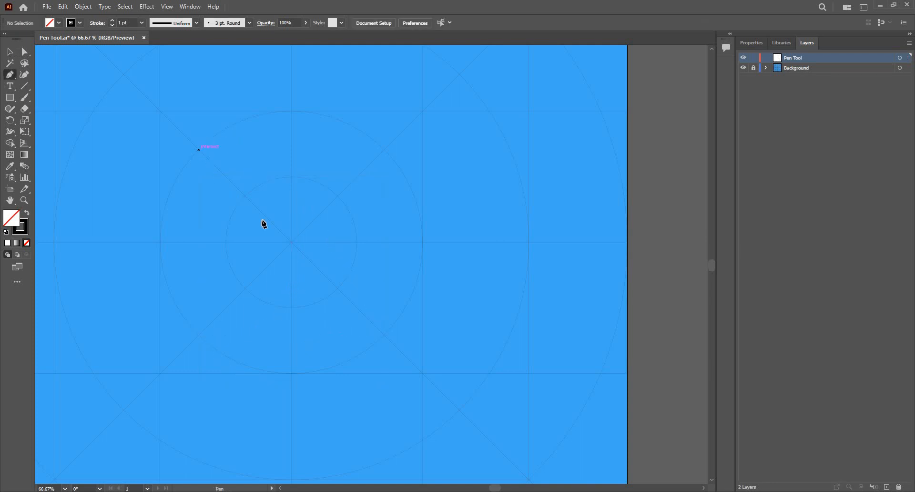
click(198, 150)
click(291, 242)
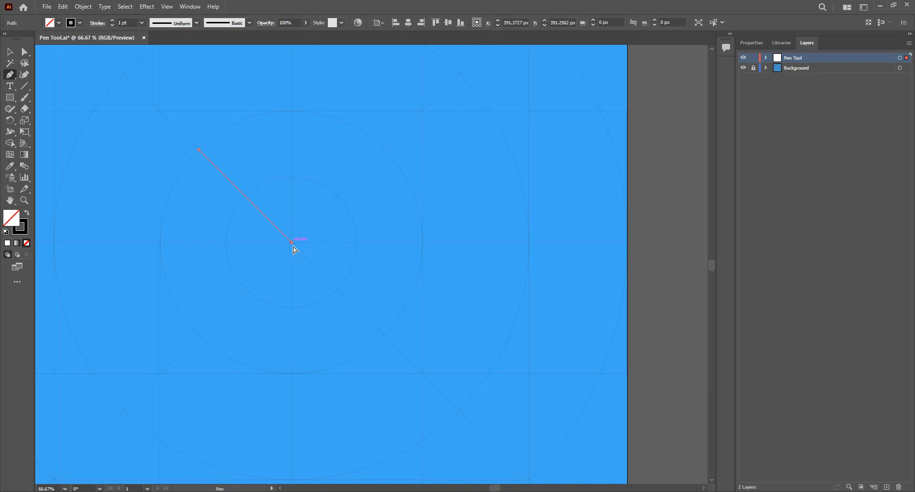
ctrl+click(292, 243)
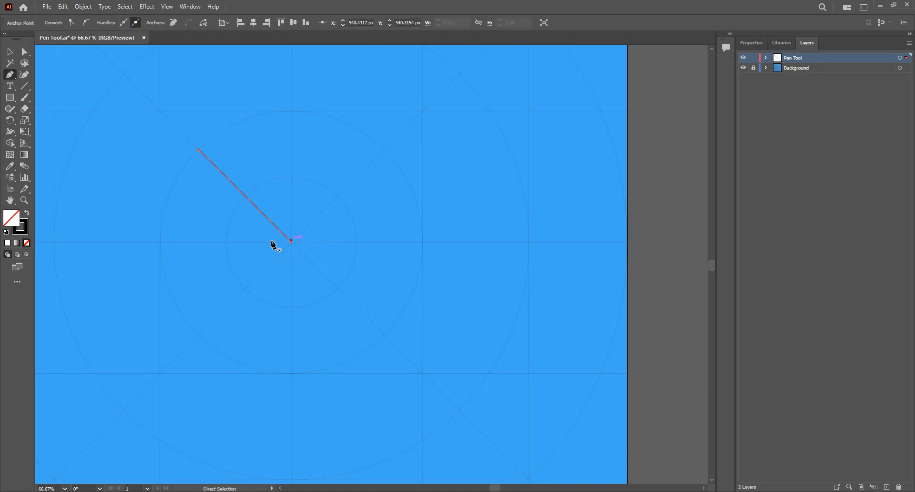
click(291, 242)
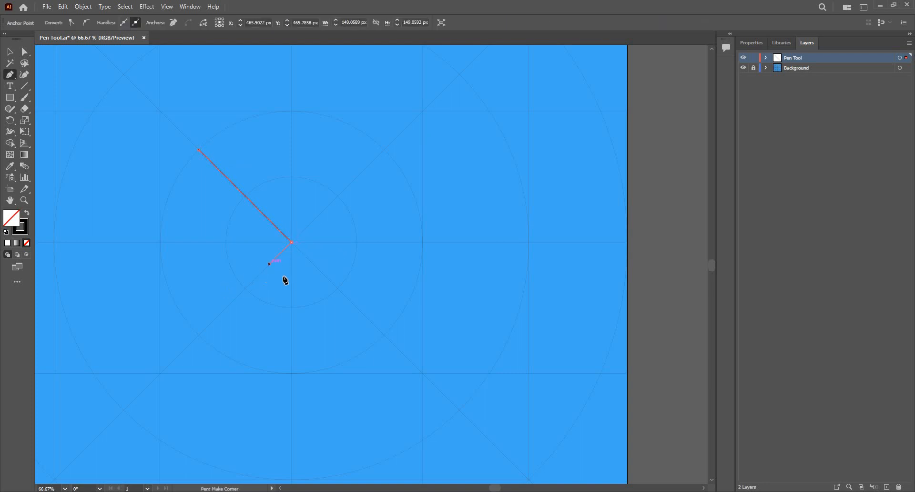
drag(291, 243, 255, 273)
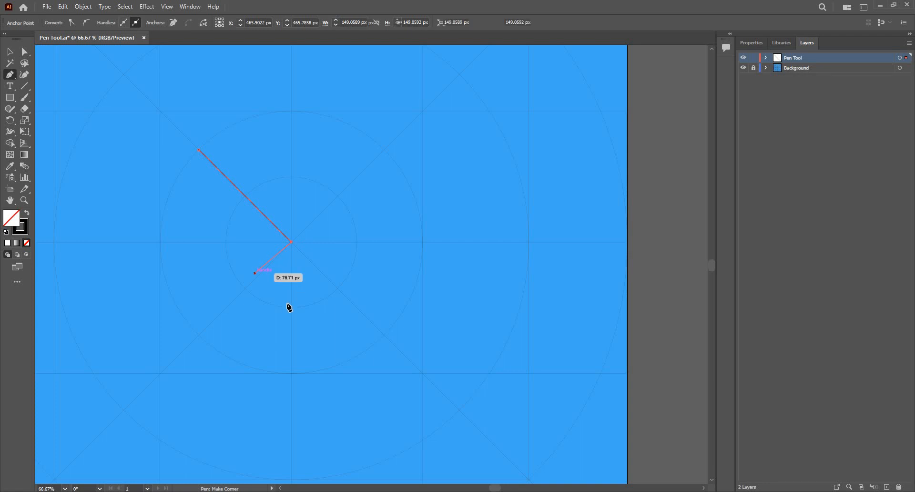
Step: Continue the path with a curve and straight segments around the right and upper sides, closing it at its starting anchor
click(533, 221)
click(519, 124)
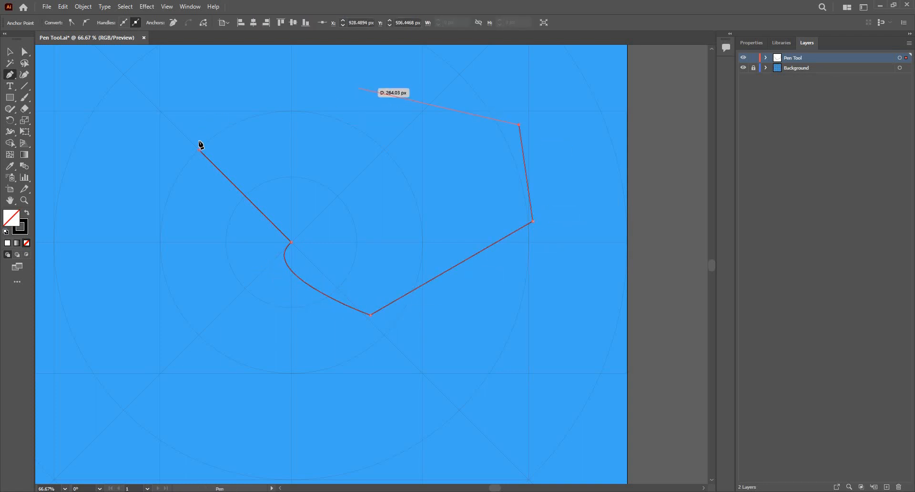
click(359, 87)
click(200, 148)
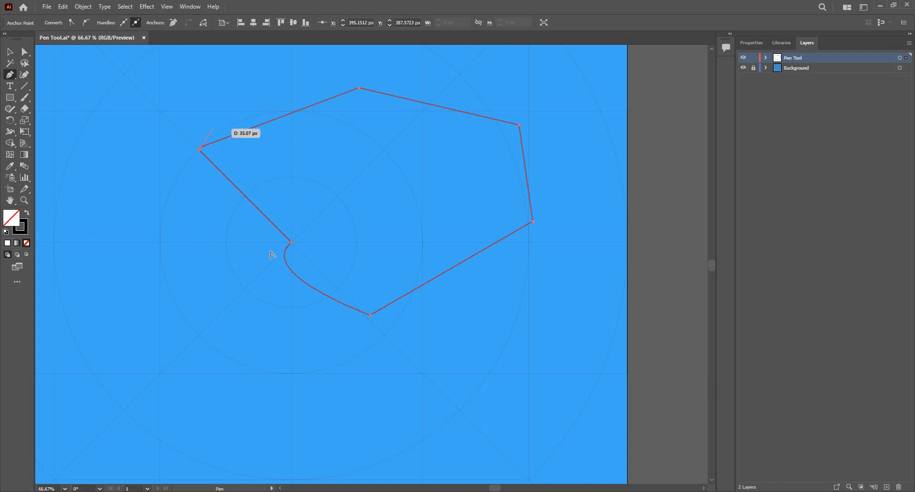
Step: Delete the closed path and fit the empty artboard in the window
scroll(271, 255, down, 2)
key(v)
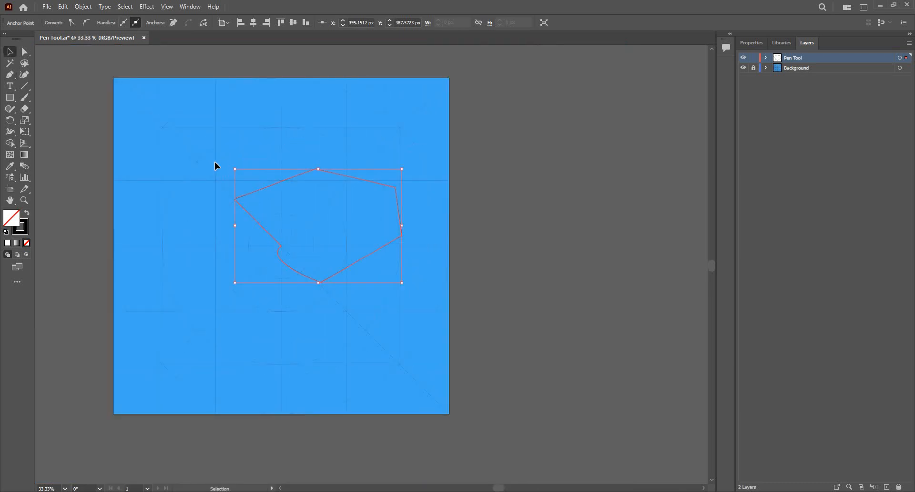
key(Delete)
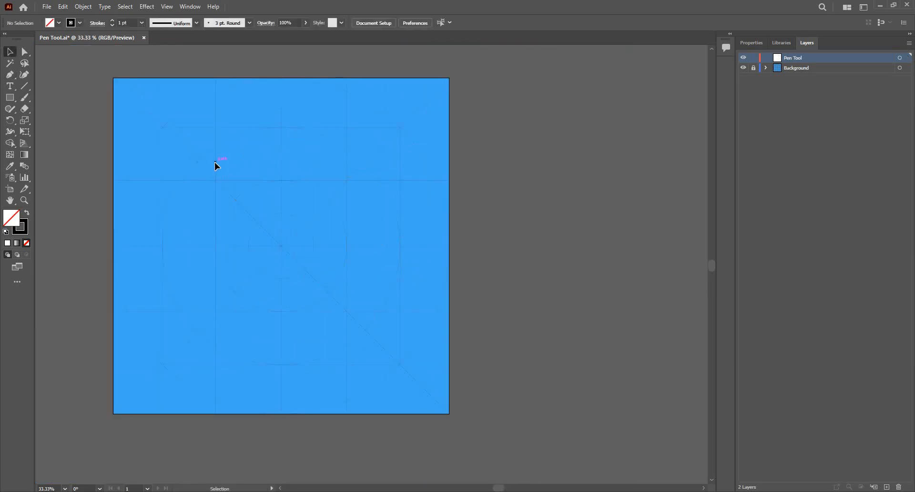
scroll(216, 165, up, 1)
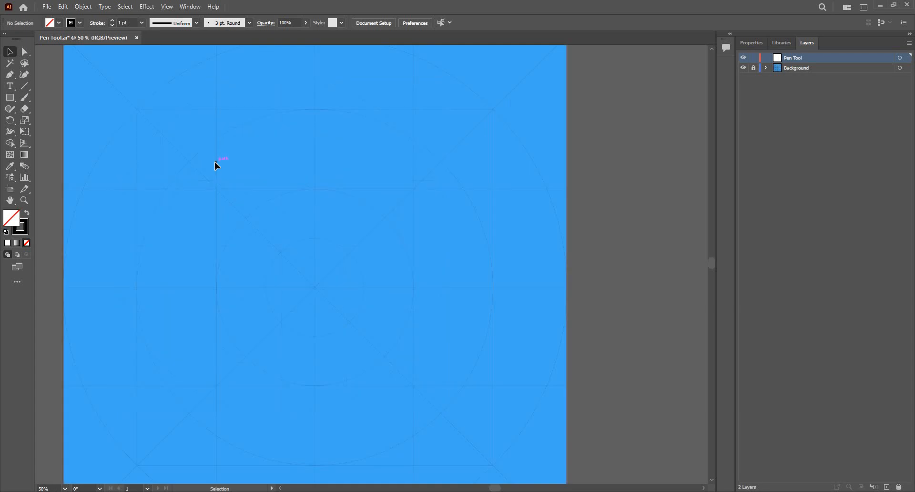
key(ctrl+0)
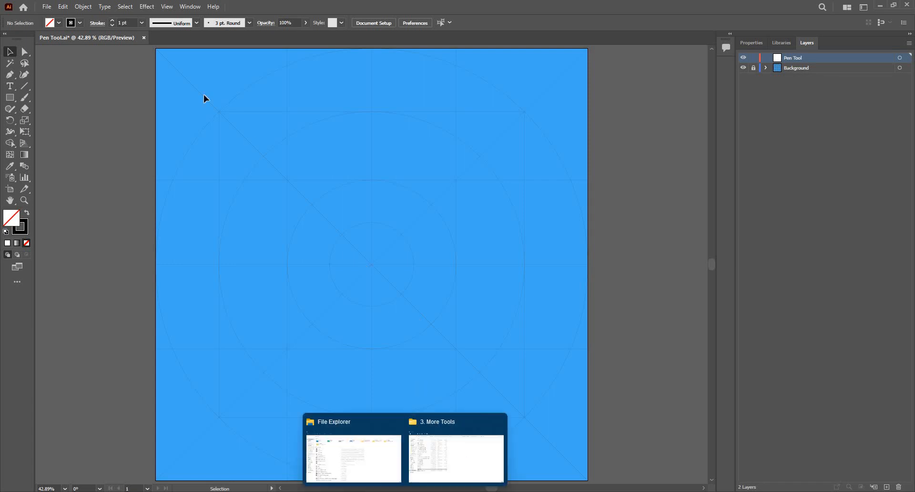
click(52, 6)
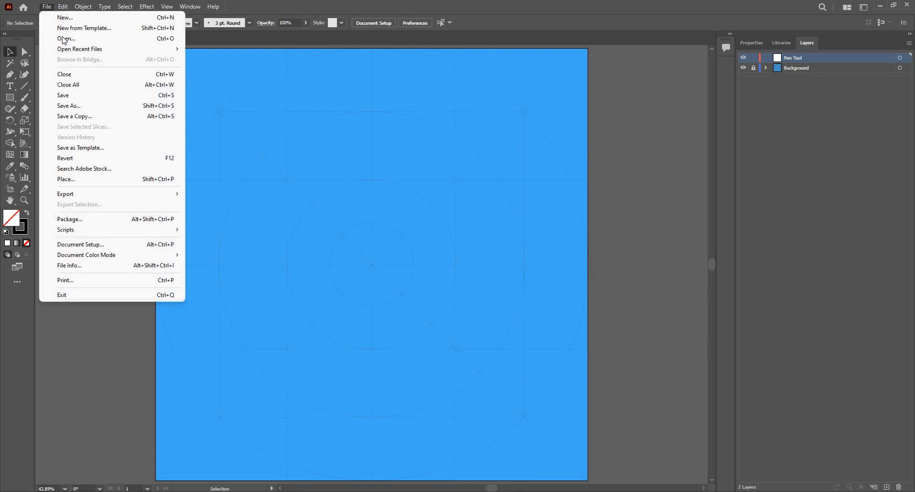
click(61, 38)
scroll(222, 186, down, 2)
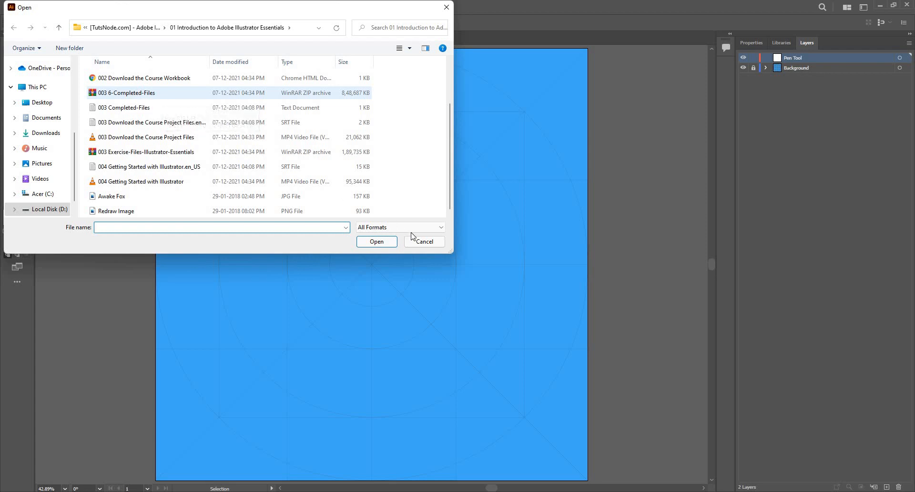
click(428, 244)
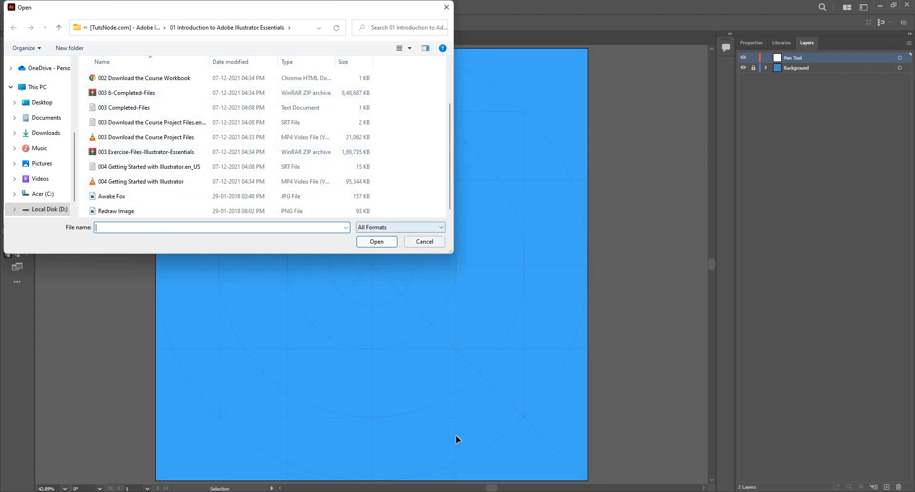
Step: Switch to File Explorer's "3. More Tools" folder and open "Practice - Pen Tool copy.ai" in Illustrator
mouse_move(405, 491)
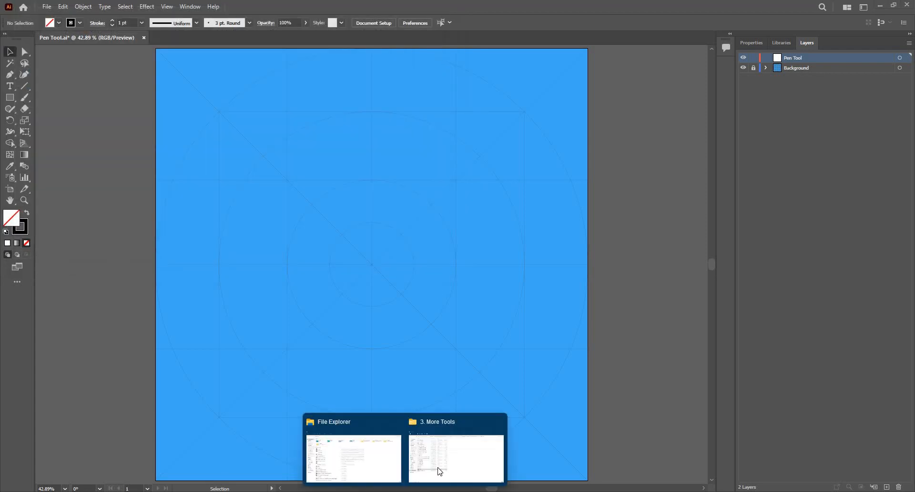
click(456, 458)
double_click(195, 384)
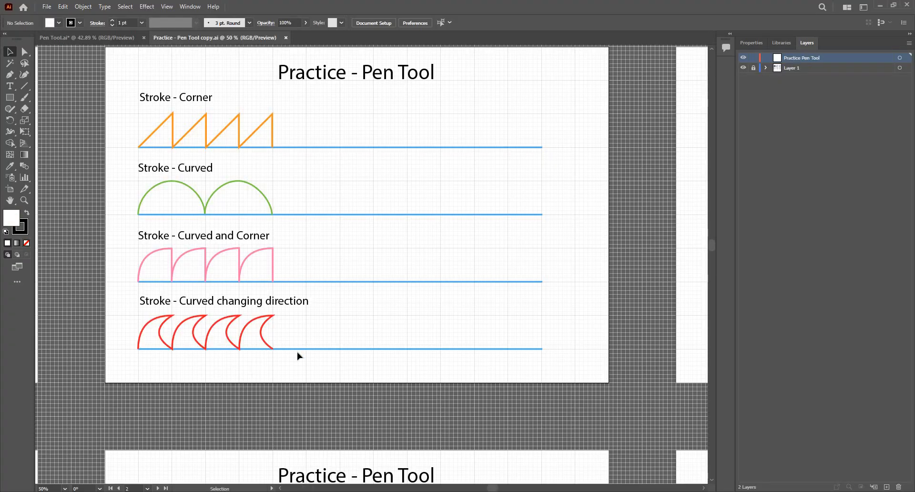
Step: Examine the completed practice artboard's corner, curved, curved-and-corner and direction-changing strokes
scroll(377, 369, down, 3)
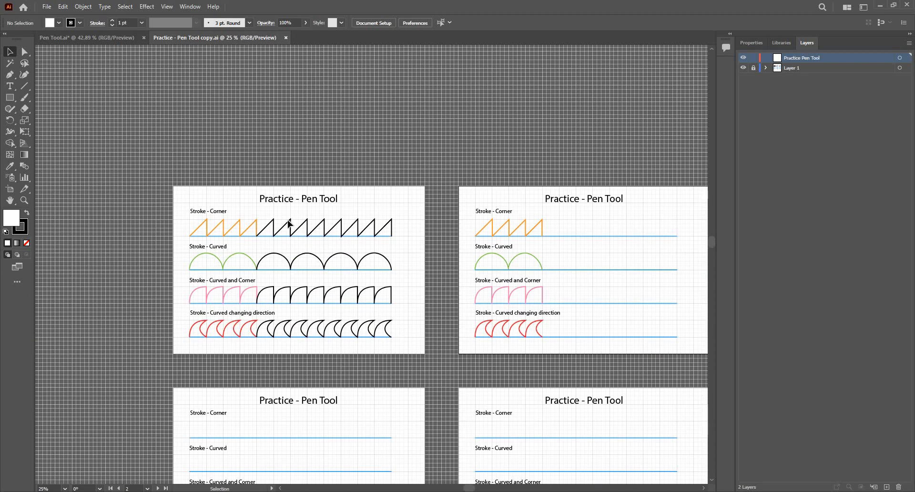
scroll(289, 223, up, 2)
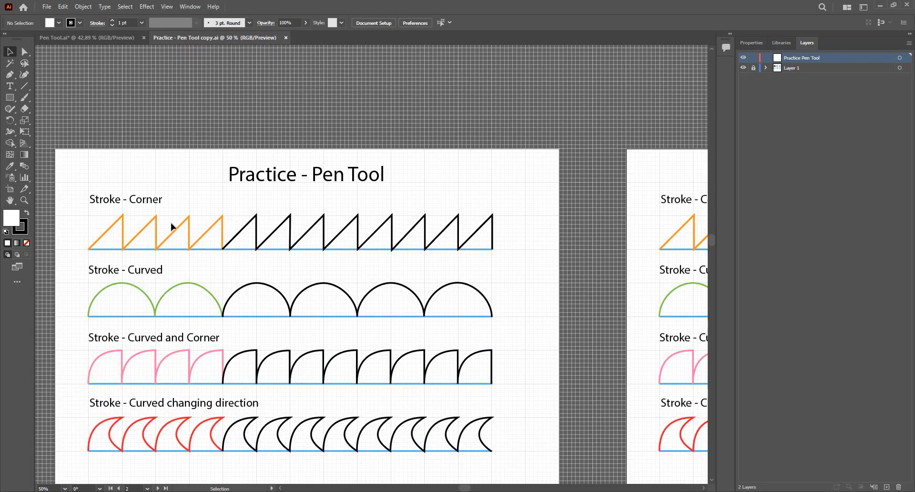
scroll(163, 229, down, 1)
scroll(174, 215, up, 3)
scroll(203, 221, down, 1)
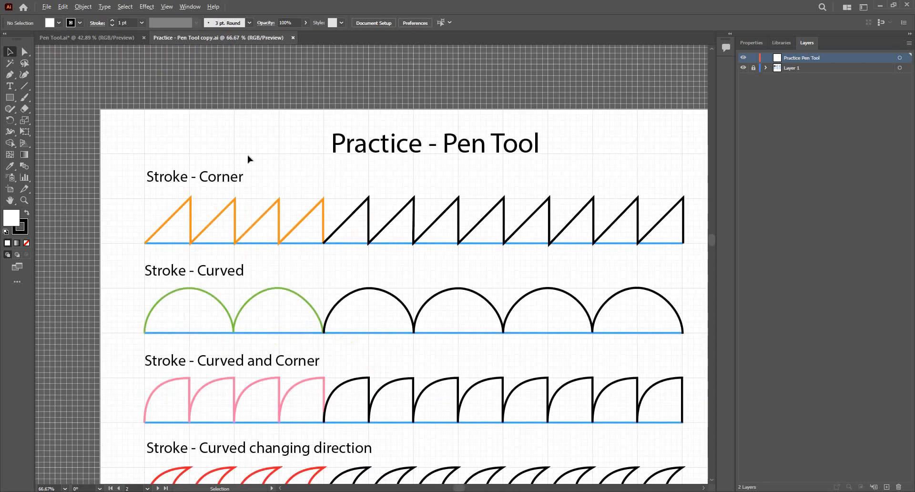
scroll(243, 176, down, 2)
scroll(241, 180, up, 2)
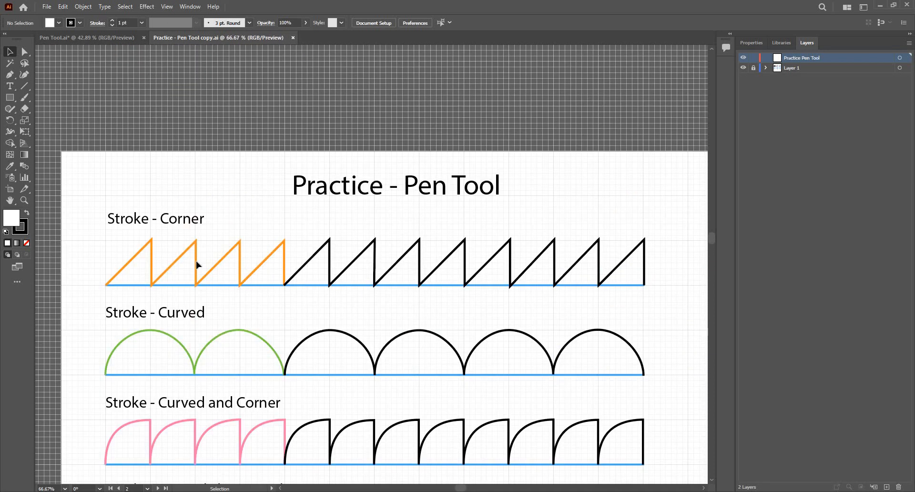
scroll(197, 261, up, 2)
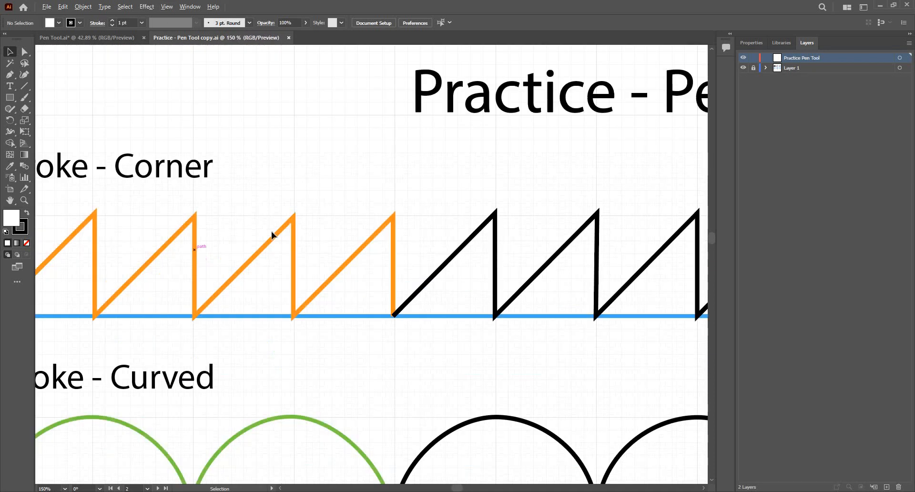
Step: Hide the document grid and show it again, and check the Smart Guides option
click(166, 7)
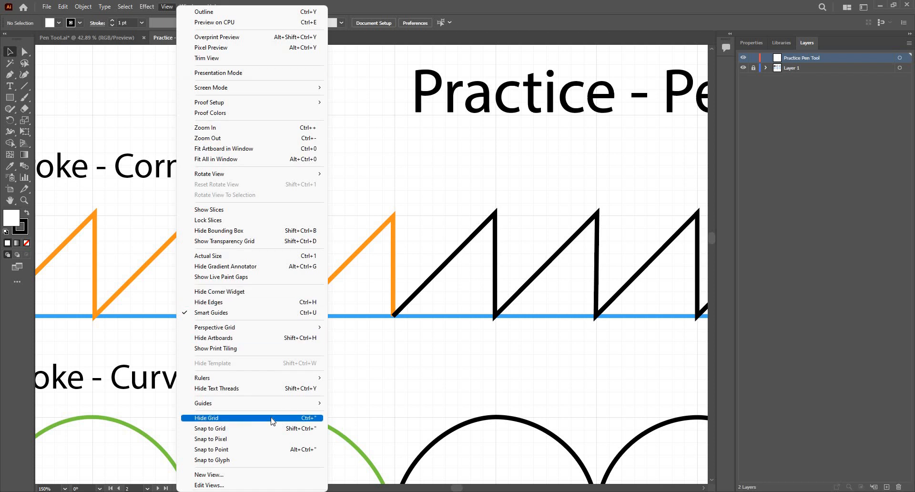
click(298, 418)
click(167, 7)
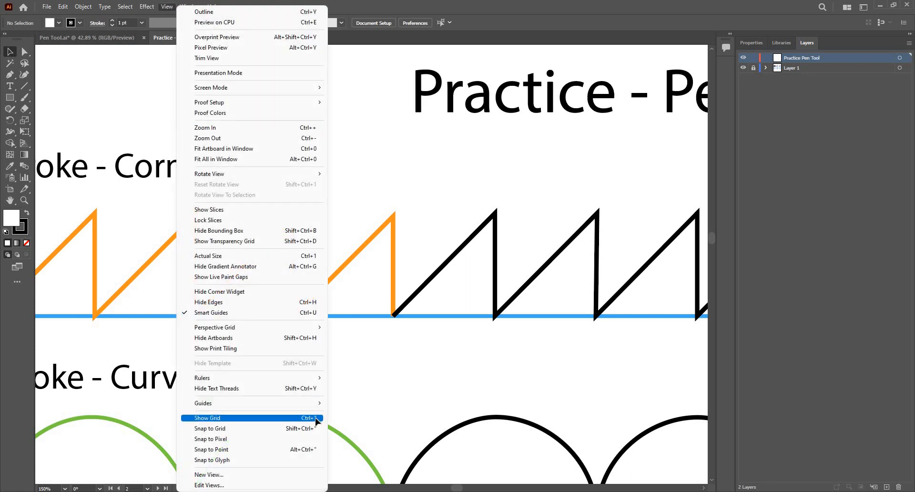
key(alt+v)
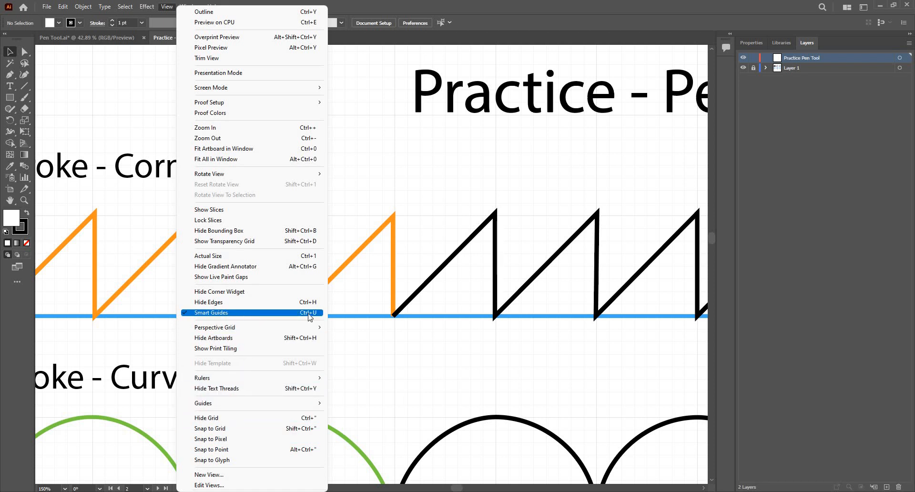
click(487, 4)
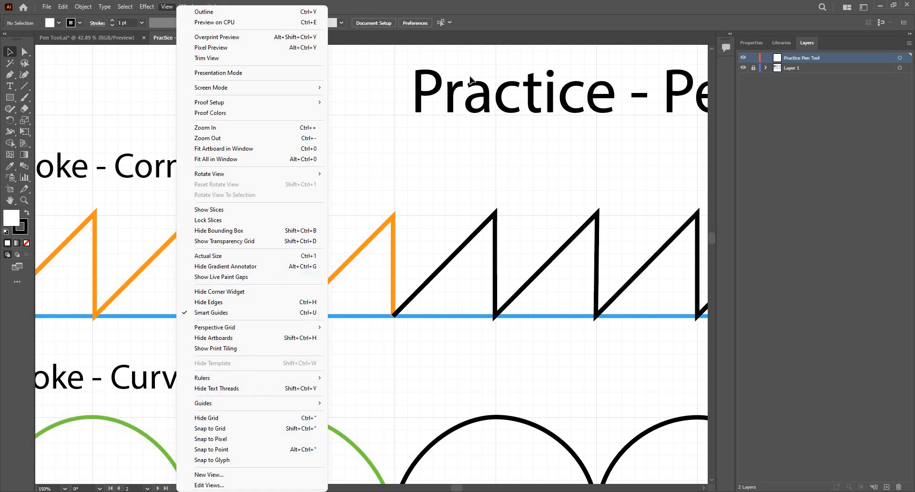
Step: Look over the neighbouring practice artboard with its four partly drawn stroke rows
key(ctrl+minus)
key(ctrl+minus)
key(ctrl+minus)
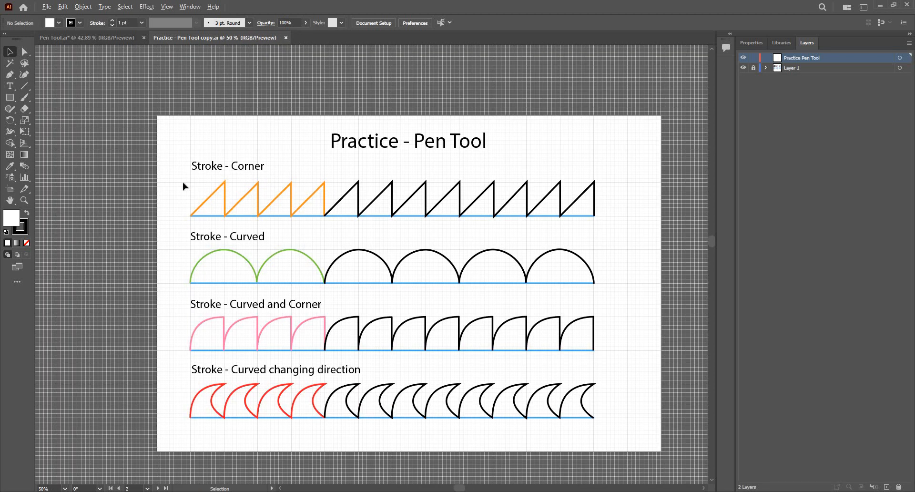
key(ctrl+minus)
drag(302, 263, 124, 256)
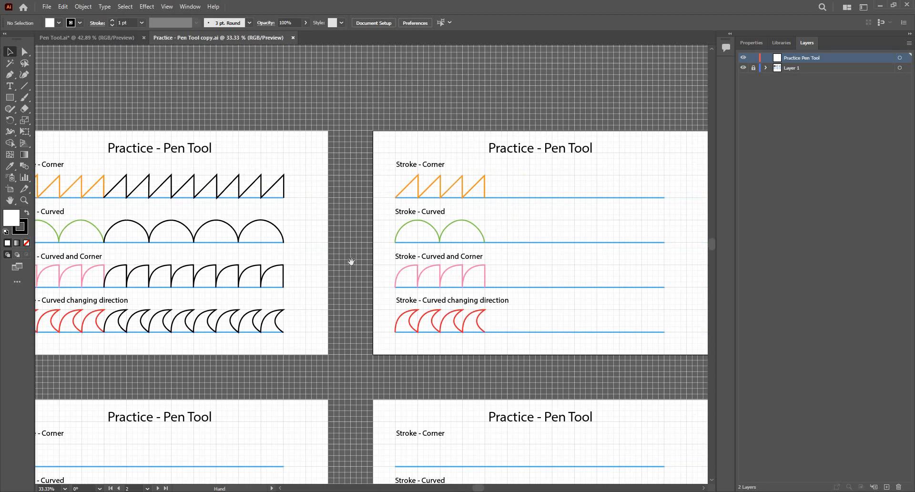
drag(388, 264, 440, 264)
drag(584, 201, 453, 208)
scroll(453, 208, up, 4)
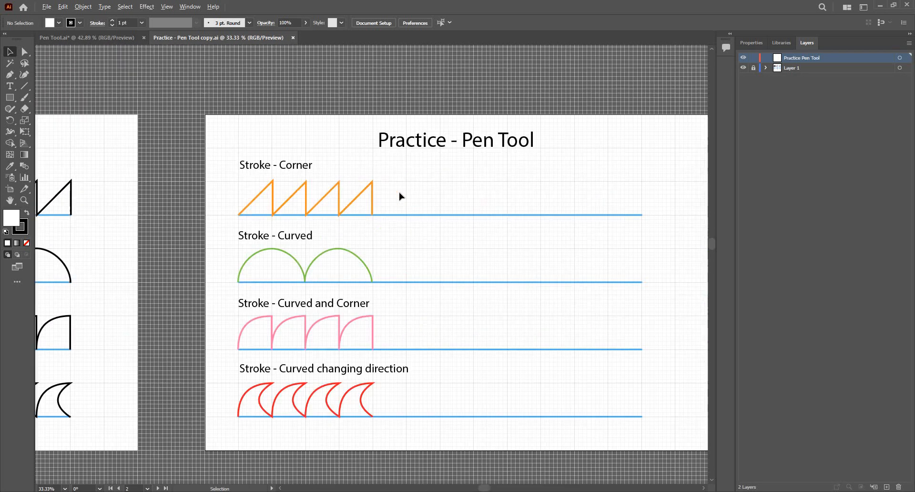
Step: Set the fill to none and draw one Pen tool corner tooth about 71 px high from the end of the orange zigzag
scroll(330, 183, down, 1)
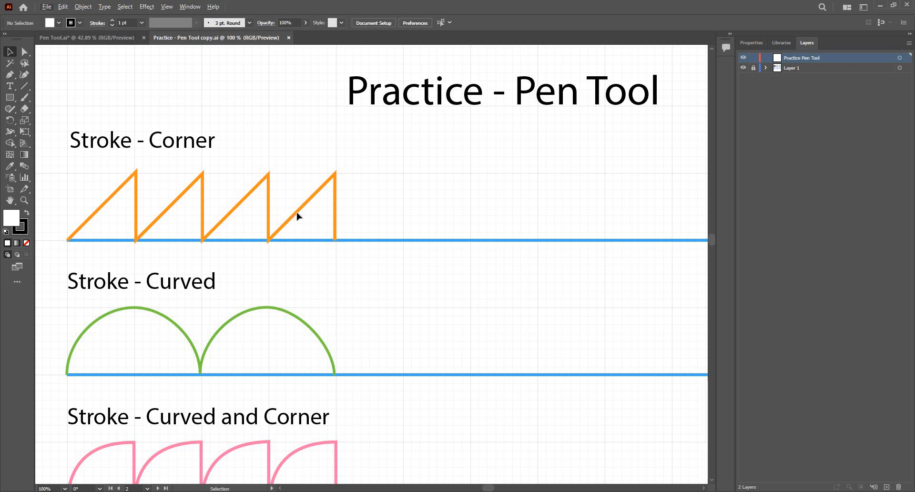
click(27, 243)
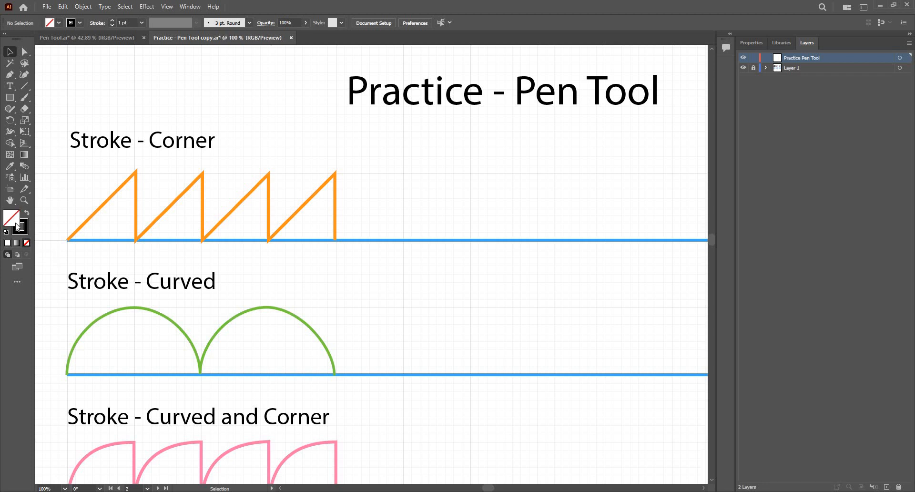
key(p)
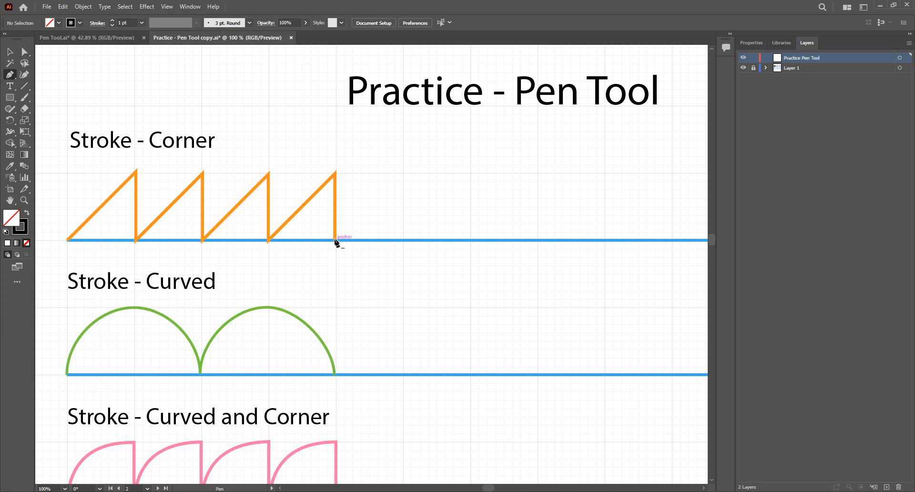
click(335, 240)
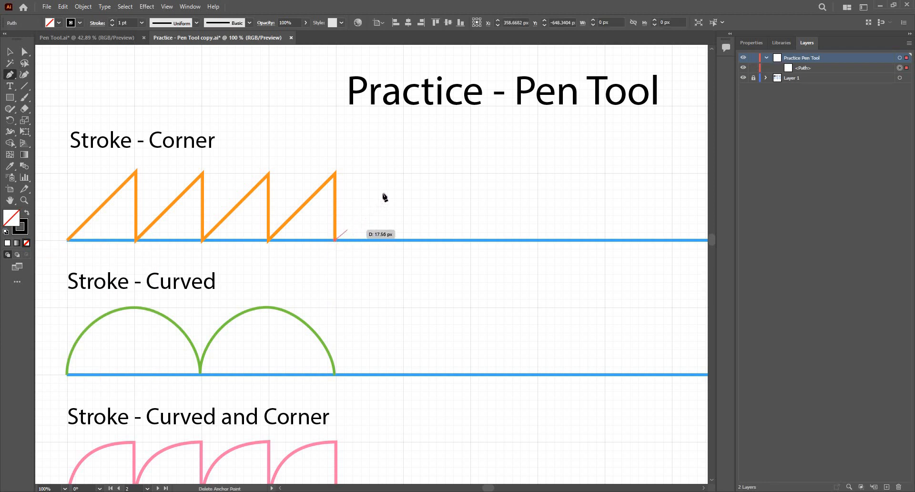
click(403, 174)
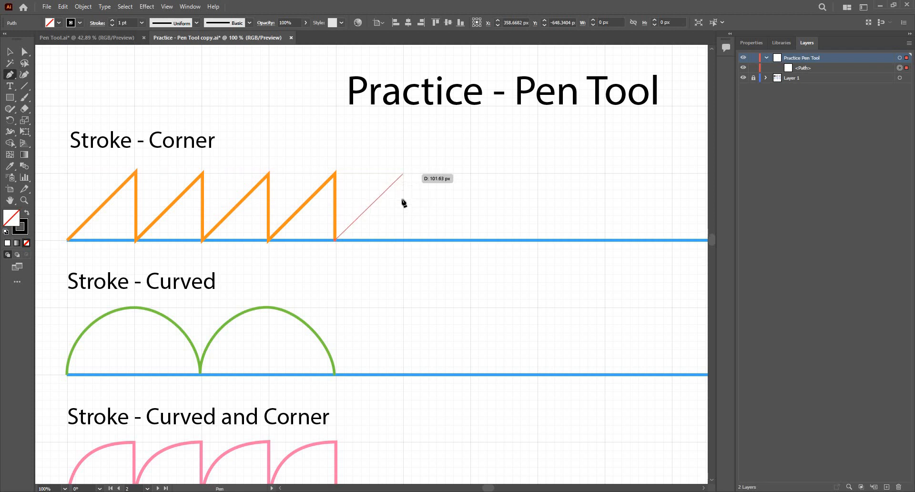
click(402, 240)
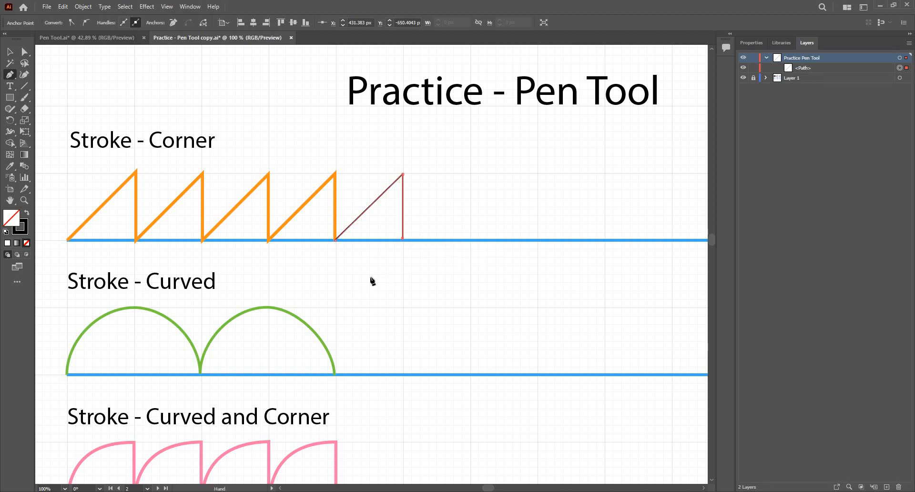
Step: Continue the black corner stroke with four more sawtooth shapes about 72 px wide along the blue baseline
drag(475, 180, 385, 229)
click(380, 222)
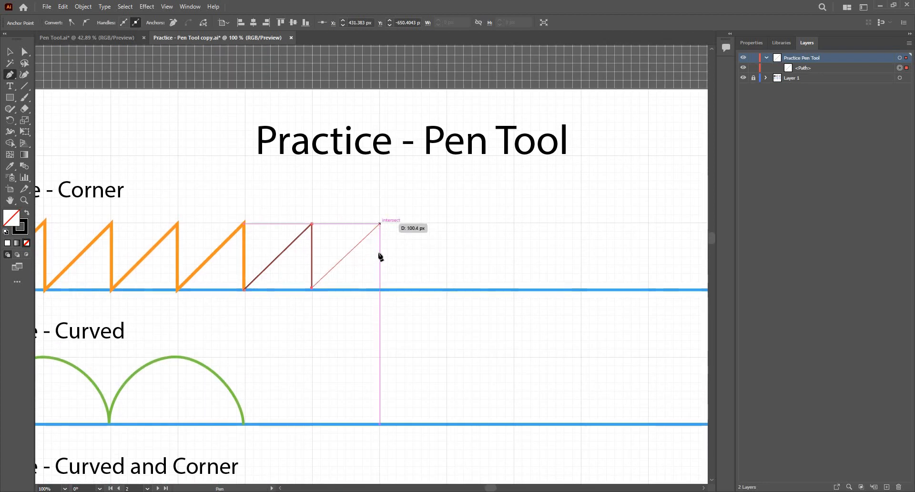
click(384, 289)
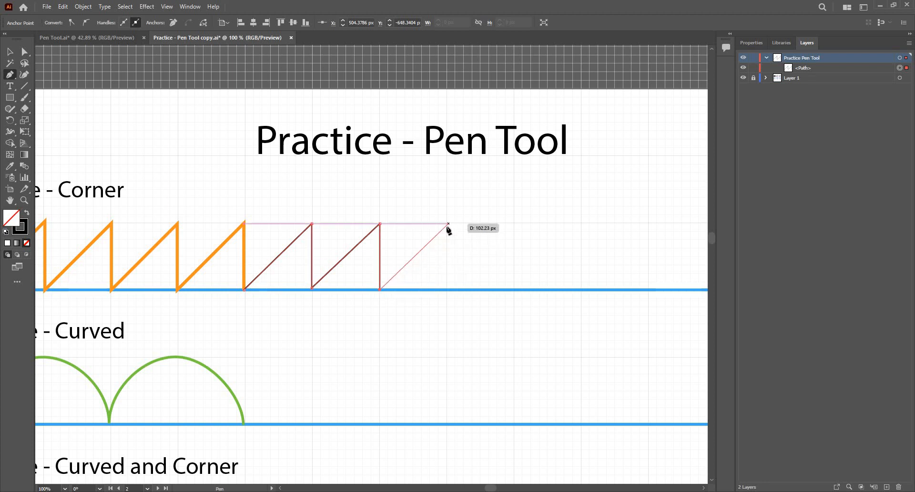
click(448, 224)
click(447, 290)
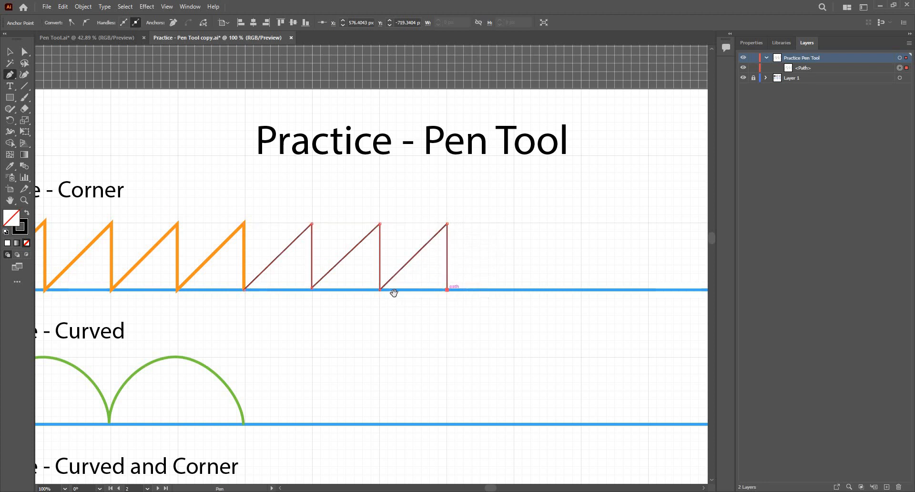
drag(481, 229, 420, 240)
click(422, 238)
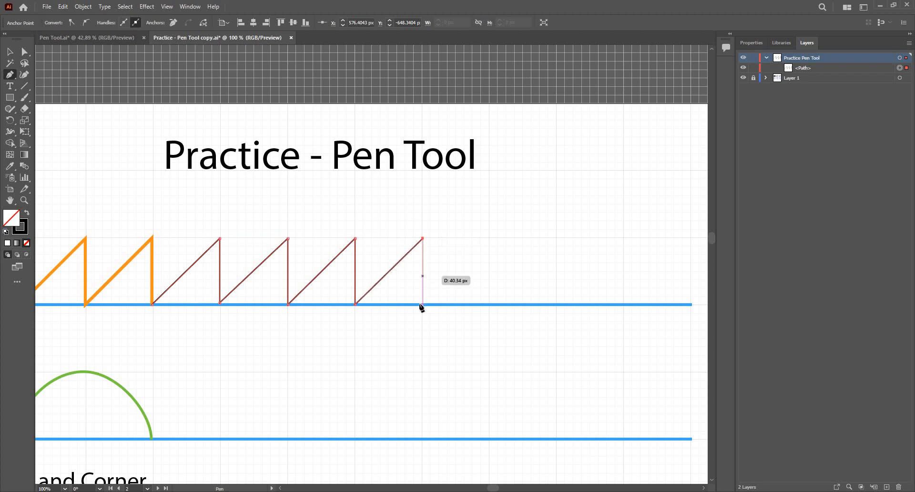
click(423, 304)
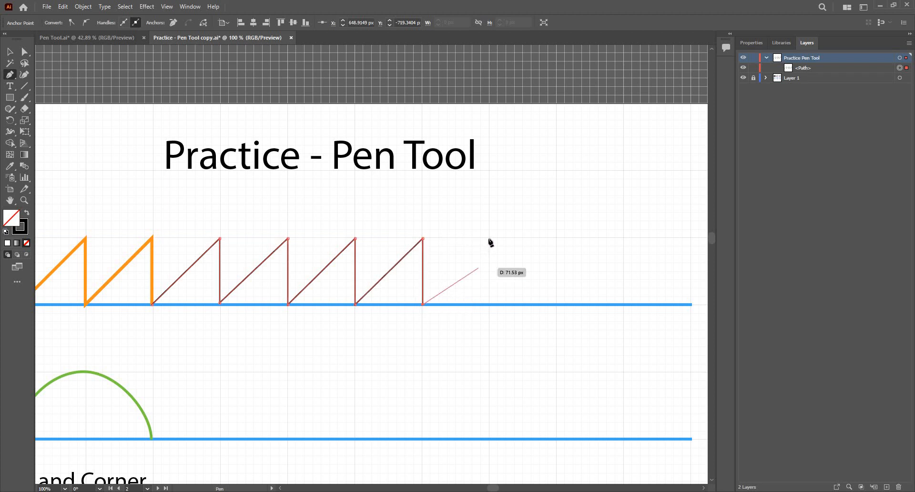
click(489, 238)
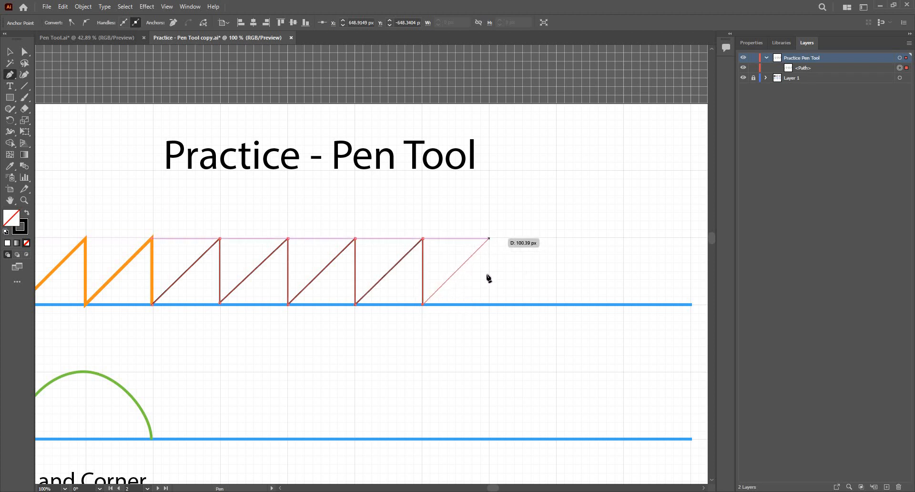
click(489, 303)
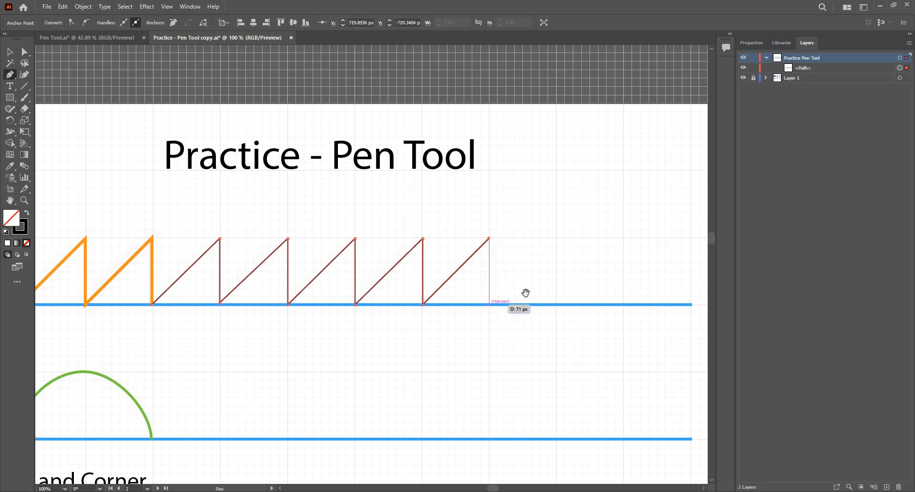
Step: Extend the corner stroke with a sixth and seventh tooth aligned to the grid lines
scroll(387, 282, right, 5)
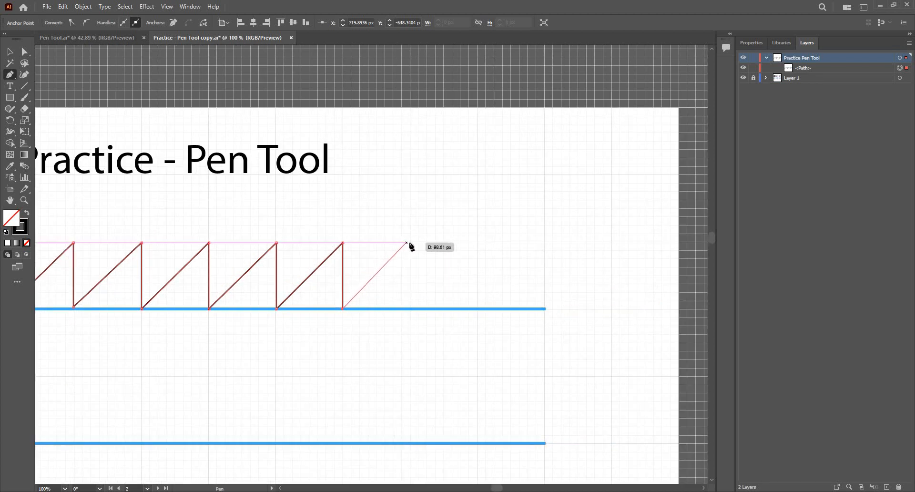
click(410, 243)
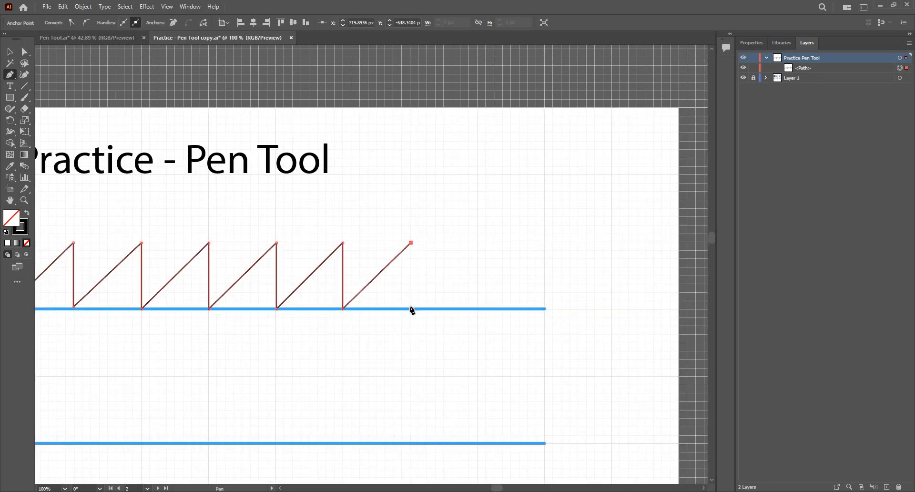
click(411, 308)
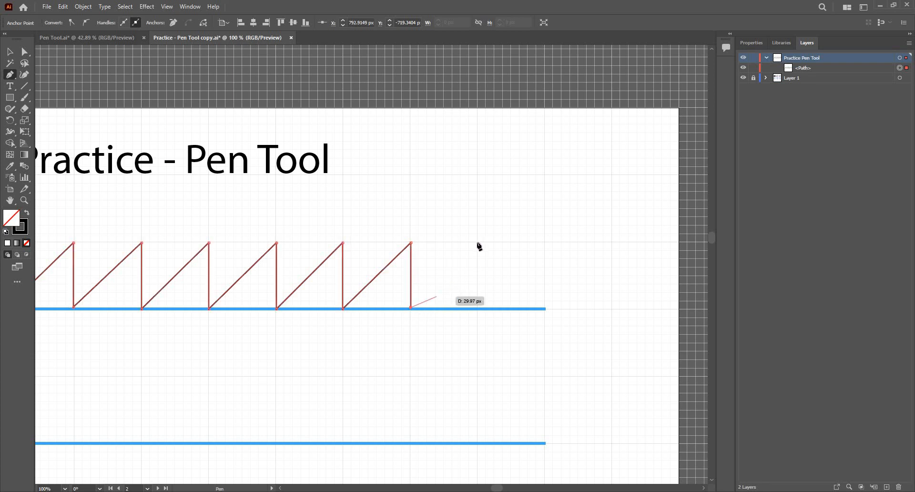
click(478, 243)
click(477, 308)
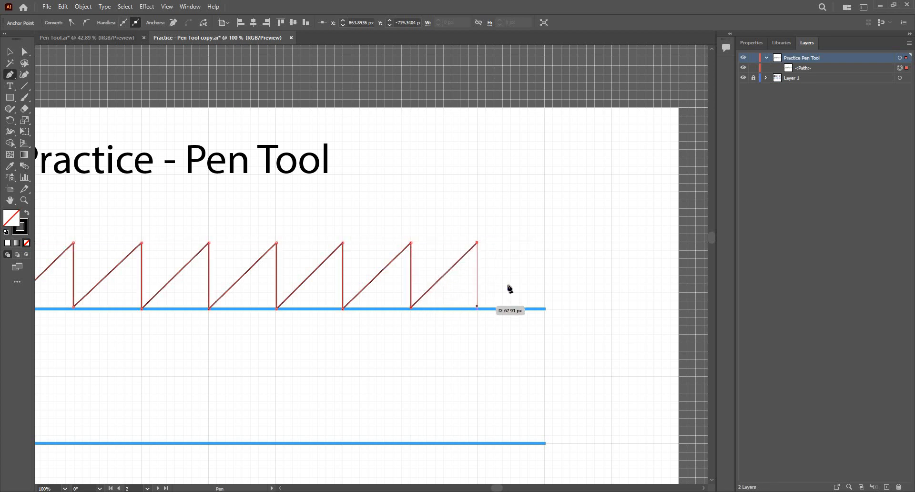
key(Escape)
click(546, 241)
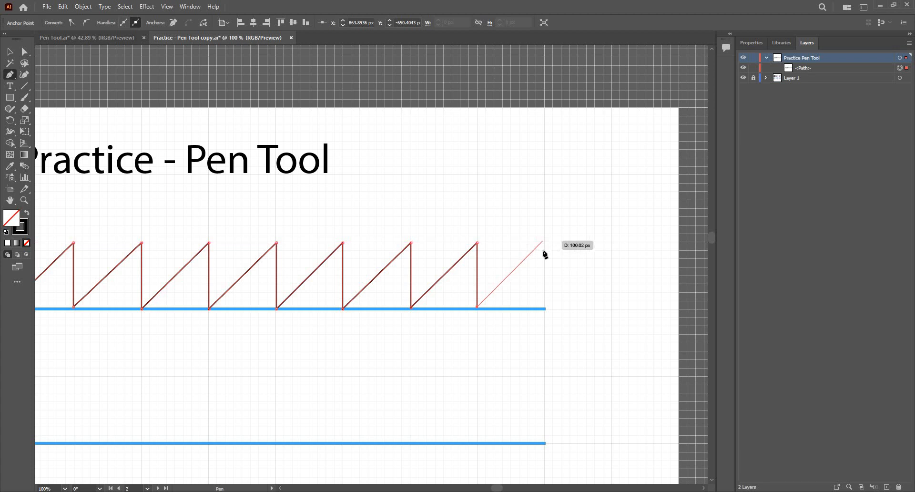
click(544, 308)
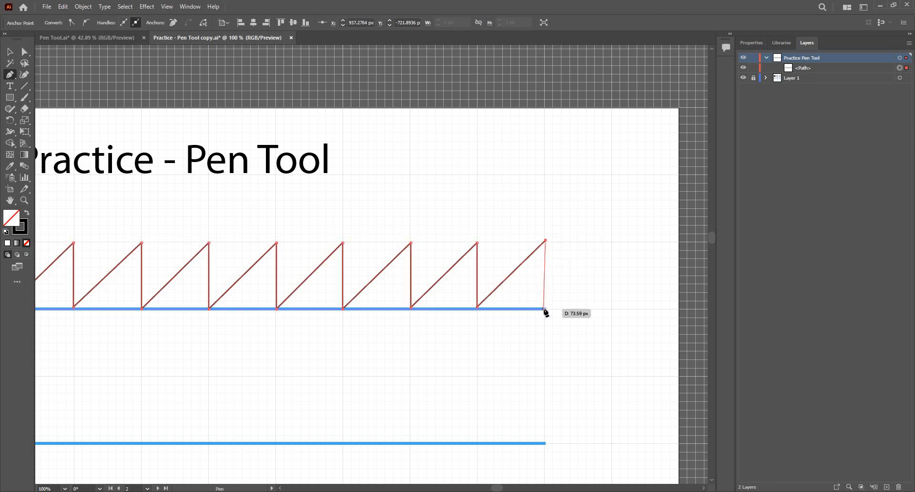
scroll(548, 265, up, 3)
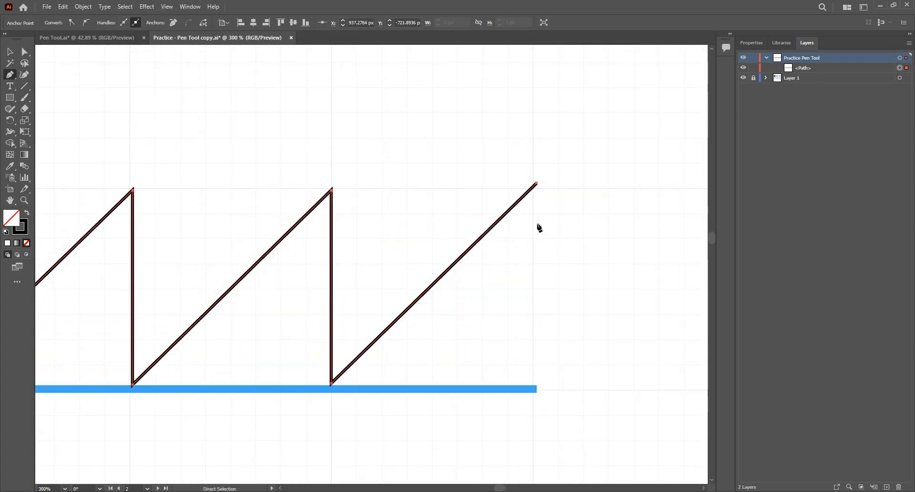
key(ctrl+z)
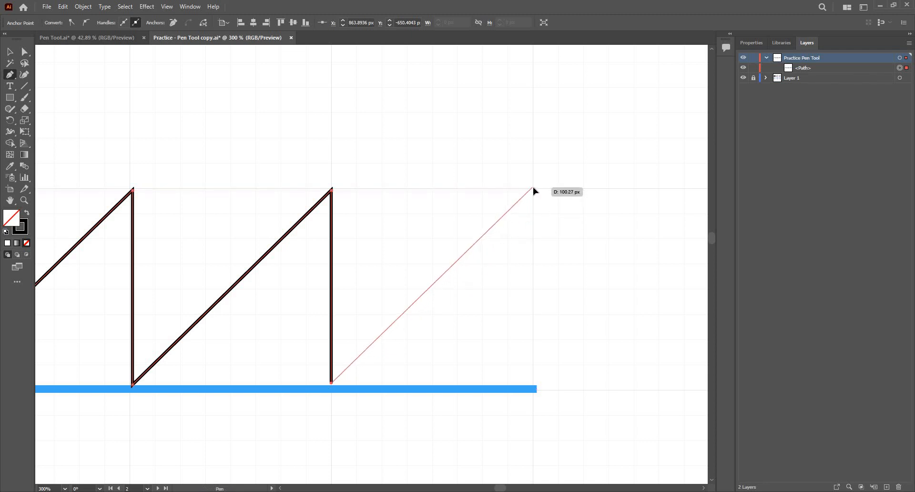
Step: Draw the eighth tooth with its peak on the grid intersection, ending at the baseline's end, and deselect the finished path
click(533, 188)
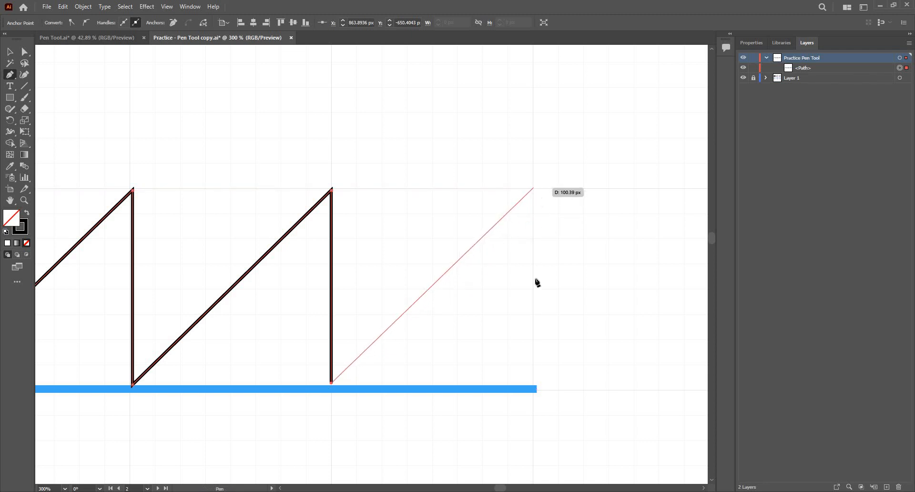
click(536, 388)
scroll(597, 343, down, 1)
scroll(552, 362, down, 2)
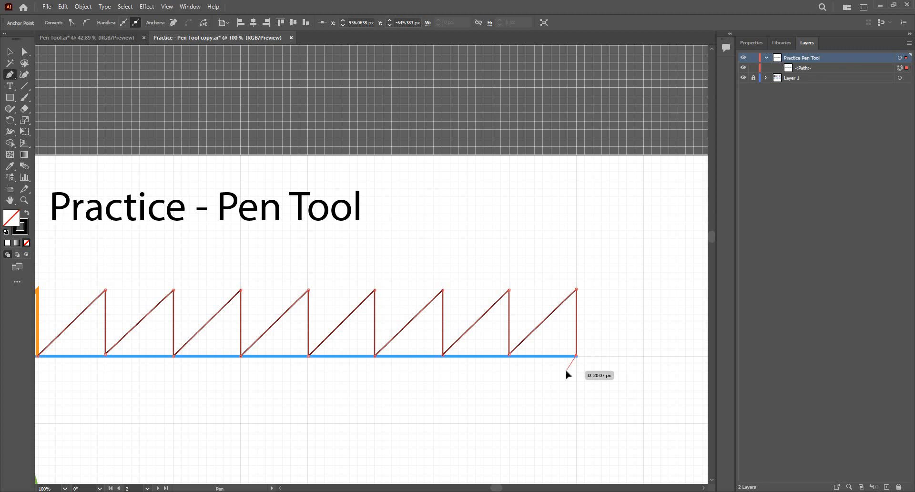
key(v)
scroll(519, 350, down, 2)
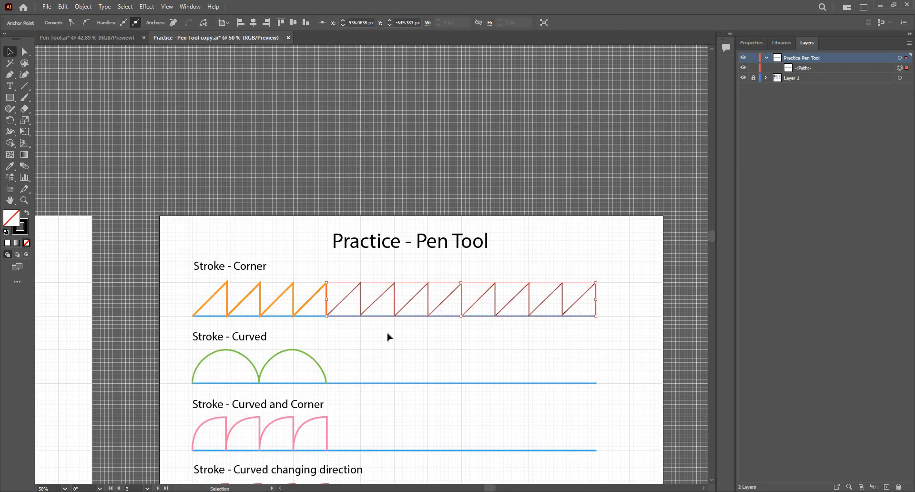
click(305, 280)
Step: Start a new Pen tool path at the end of the green curve on the Stroke - Curved baseline, pulling out vertical handles
scroll(386, 334, up, 2)
drag(388, 343, 446, 250)
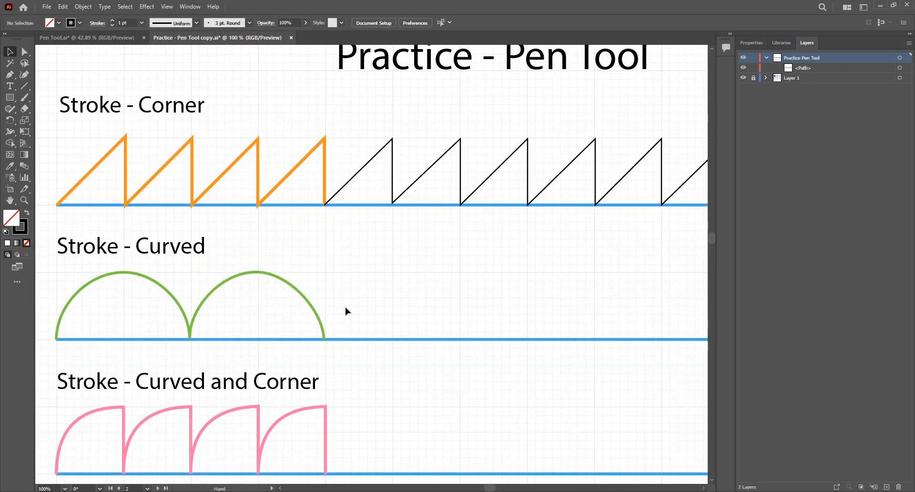
scroll(343, 313, up, 1)
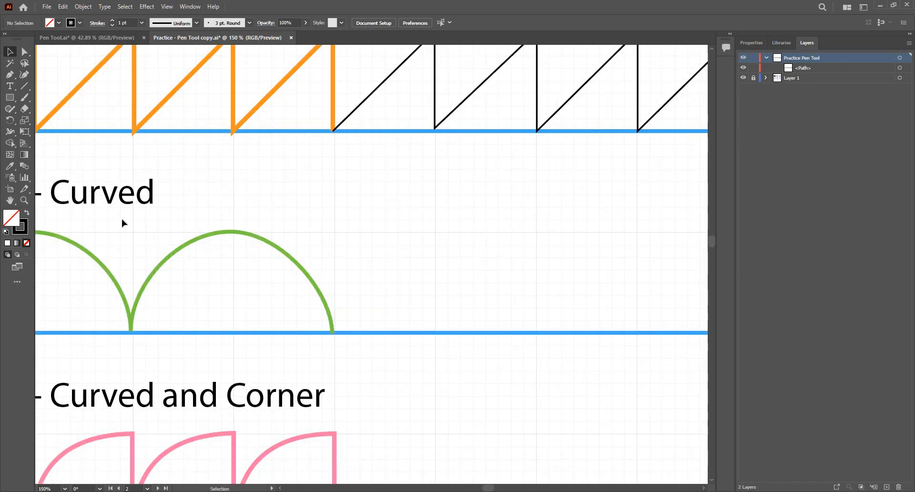
scroll(153, 246, down, 1)
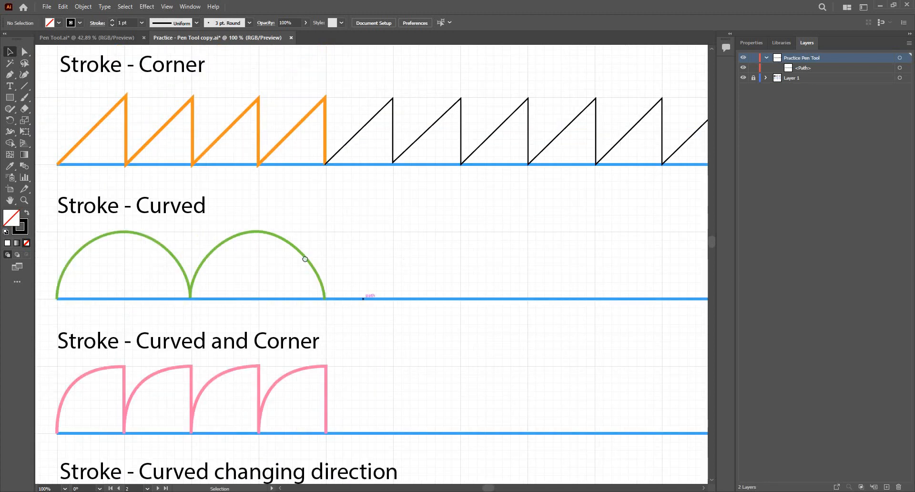
scroll(329, 260, right, 3)
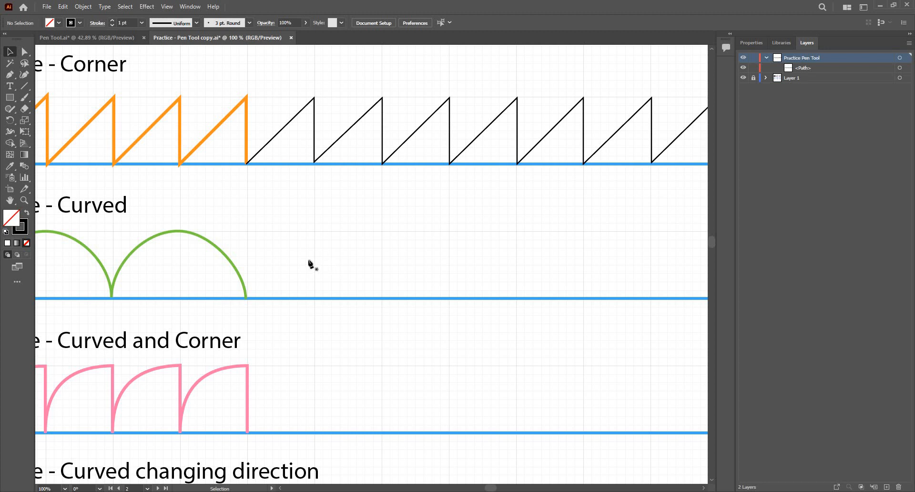
key(p)
drag(246, 299, 248, 271)
drag(248, 268, 250, 268)
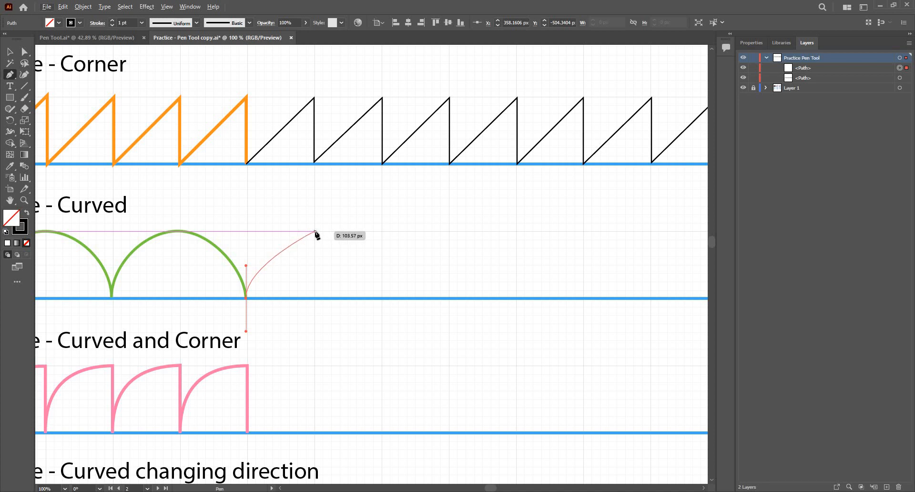
drag(314, 231, 342, 230)
scroll(311, 236, up, 4)
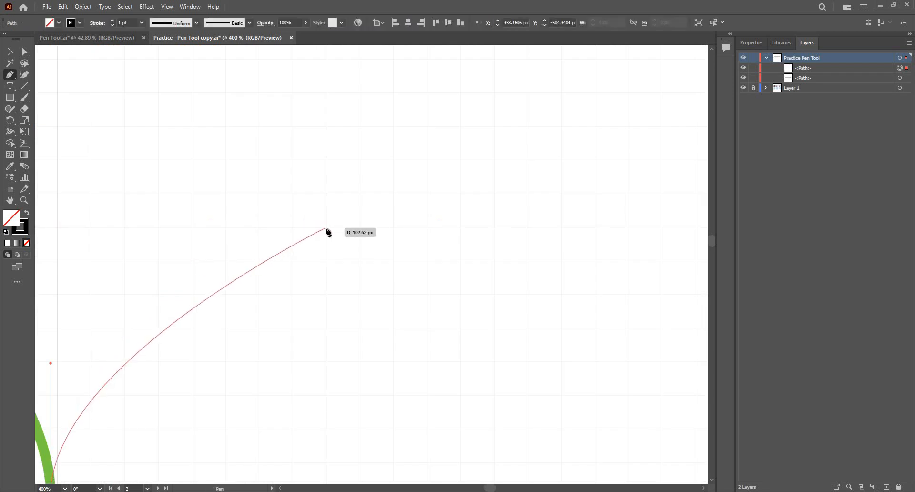
click(324, 222)
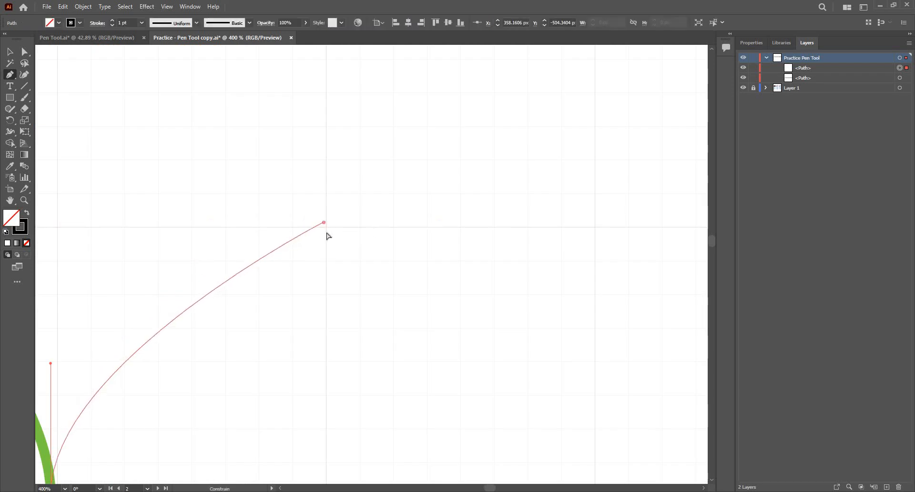
key(ctrl+z)
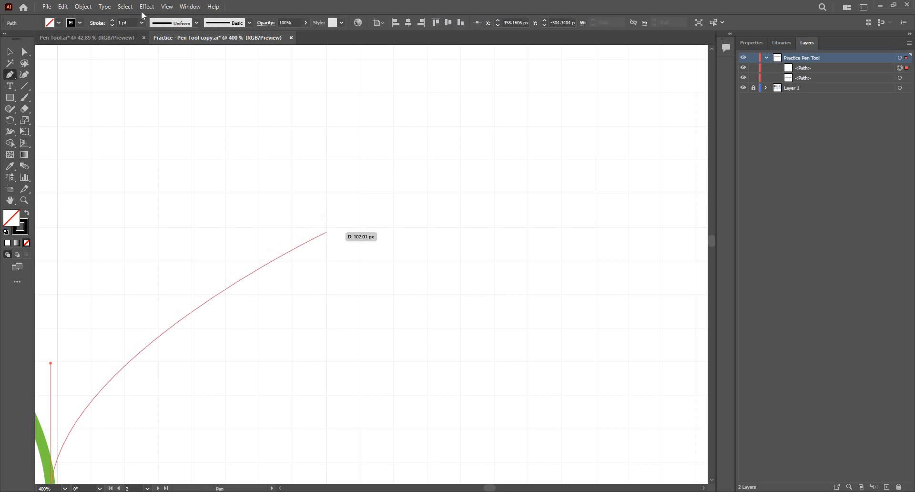
Step: Turn on Snap to Grid for the practice document
click(166, 7)
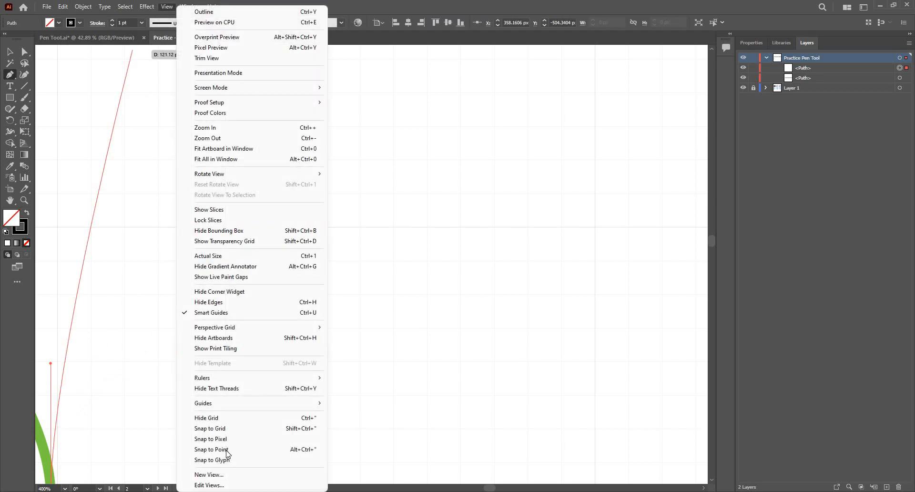
click(236, 428)
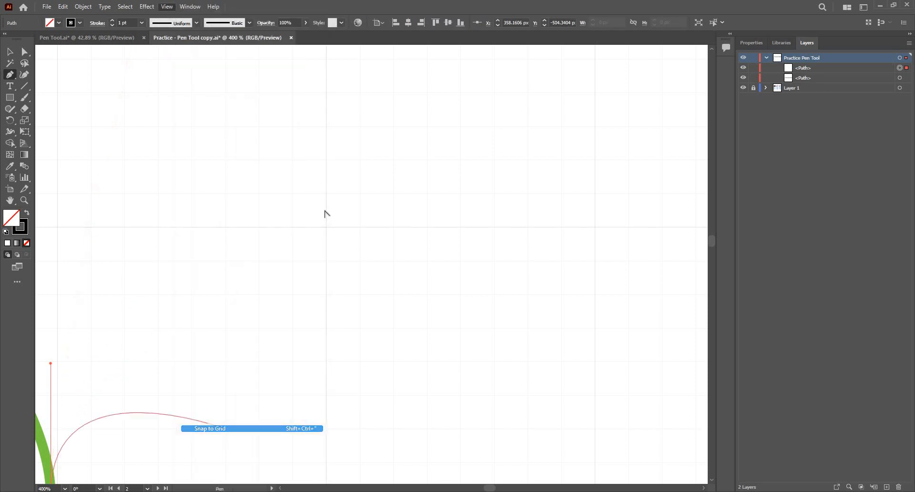
scroll(328, 230, down, 2)
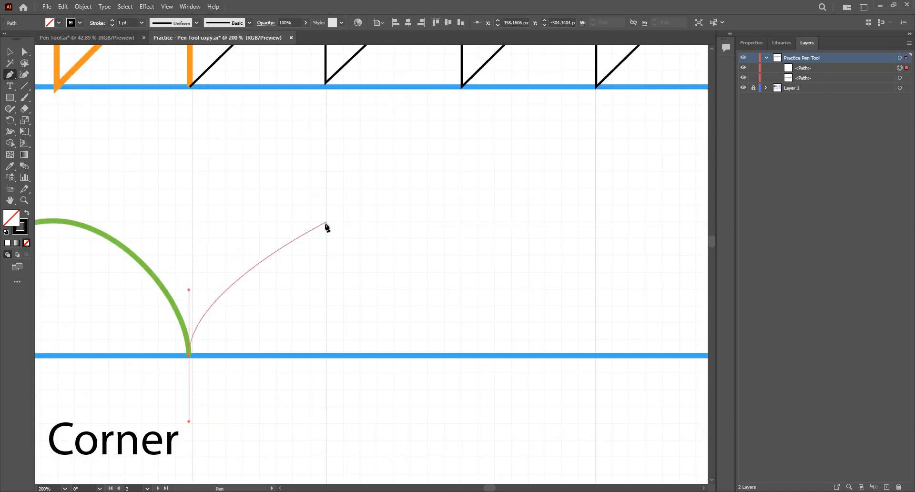
Step: Draw the first black arch with smooth anchors at X 432, Y -576 px and X 504, Y -504 px, and deselect it
scroll(328, 229, up, 1)
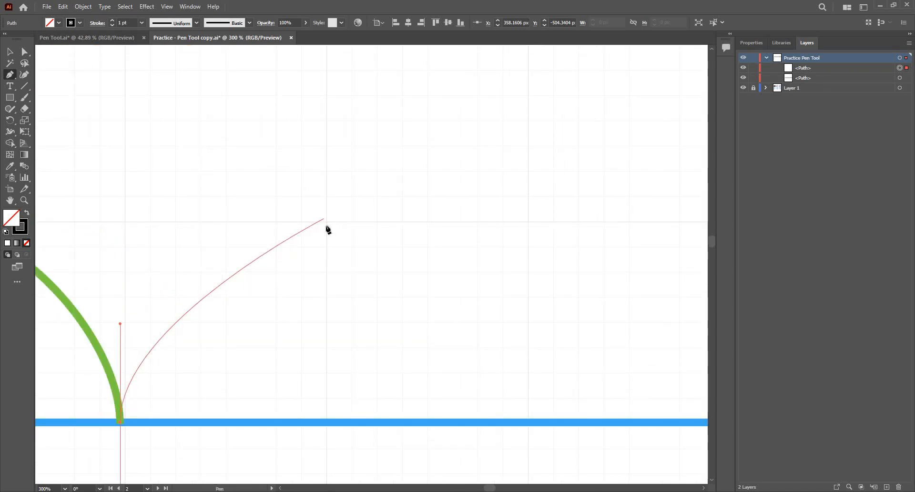
drag(327, 224, 417, 233)
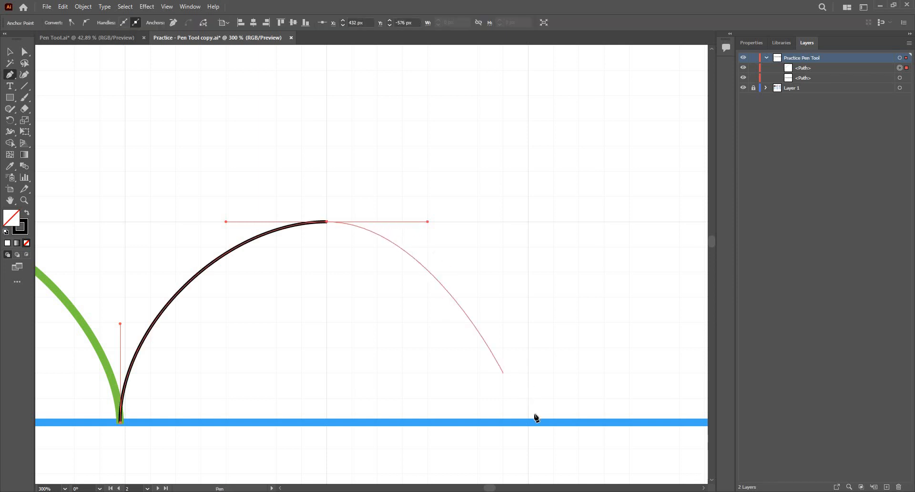
drag(530, 432, 541, 459)
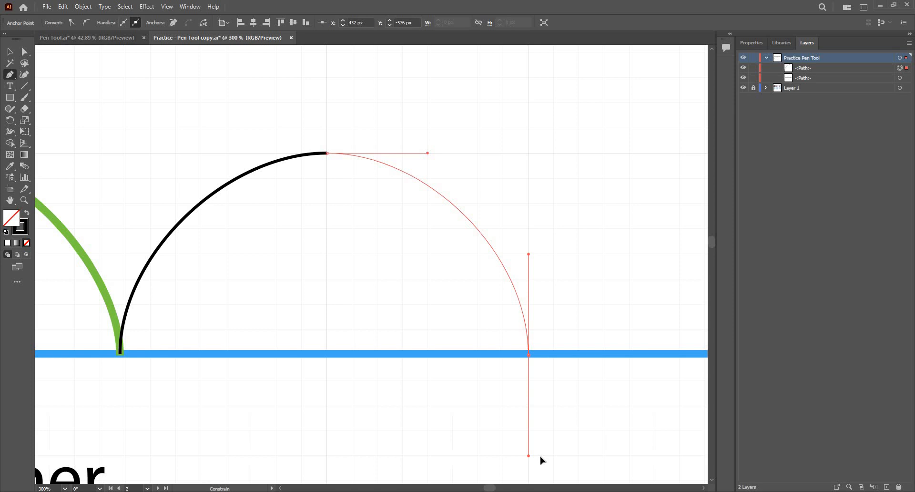
drag(543, 474, 537, 475)
key(v)
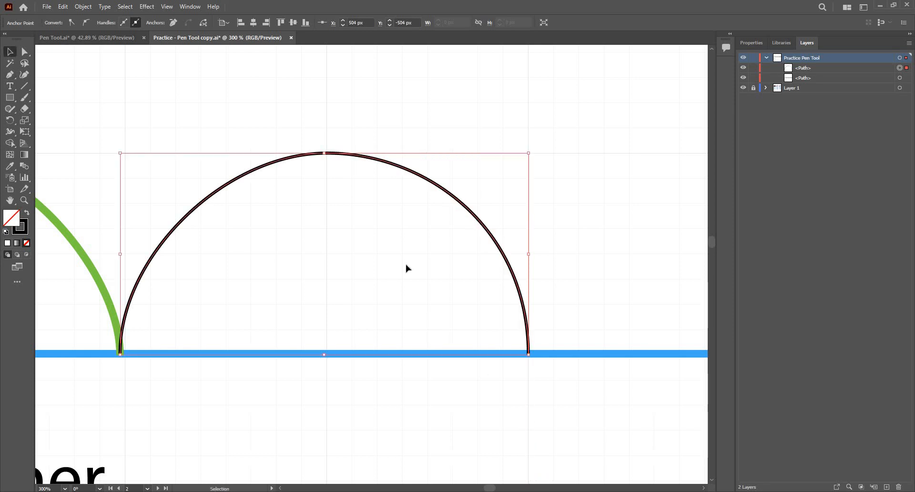
click(407, 267)
Step: Resume the path at the first arch's end with an upward handle and add a second arch peaking at X 576, ending at X 648 px
scroll(407, 267, down, 1)
scroll(409, 297, down, 1)
scroll(421, 288, down, 1)
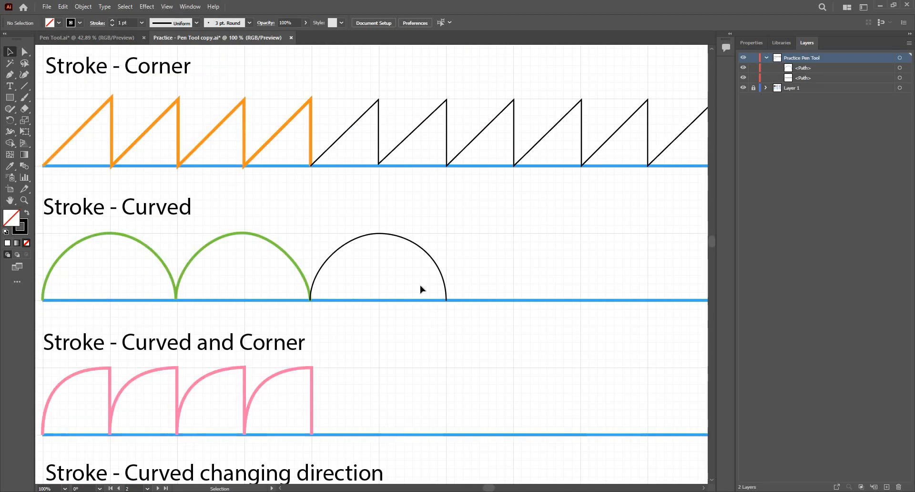
scroll(410, 269, up, 1)
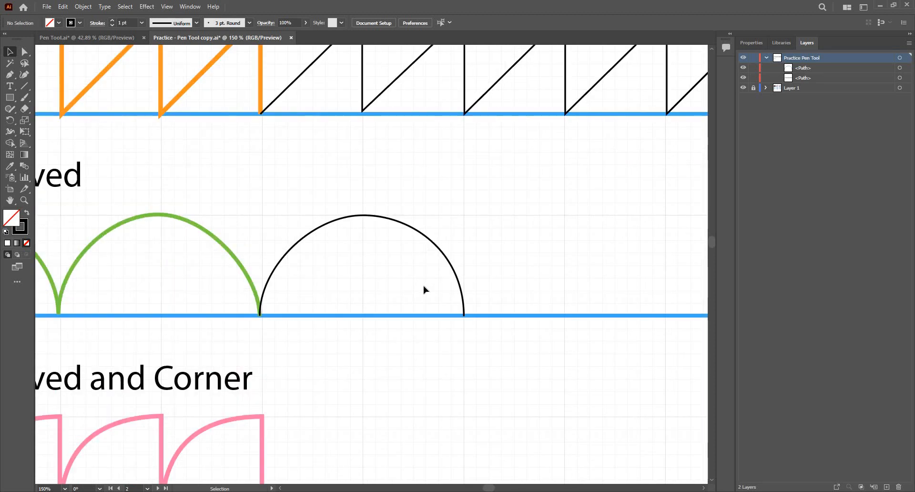
drag(477, 286, 448, 285)
key(p)
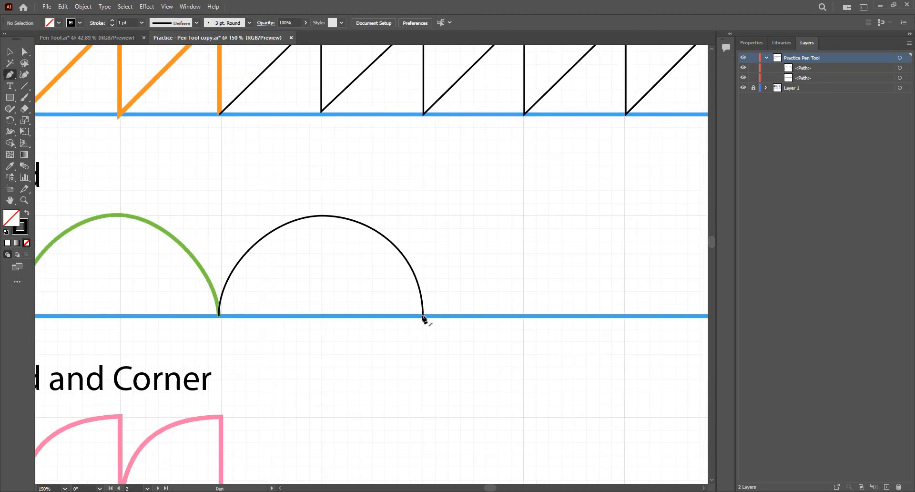
click(424, 315)
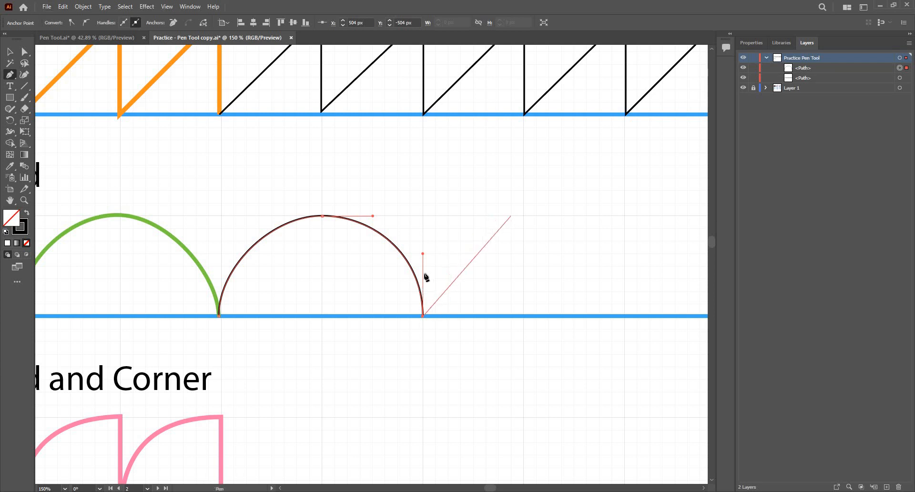
drag(423, 317, 427, 254)
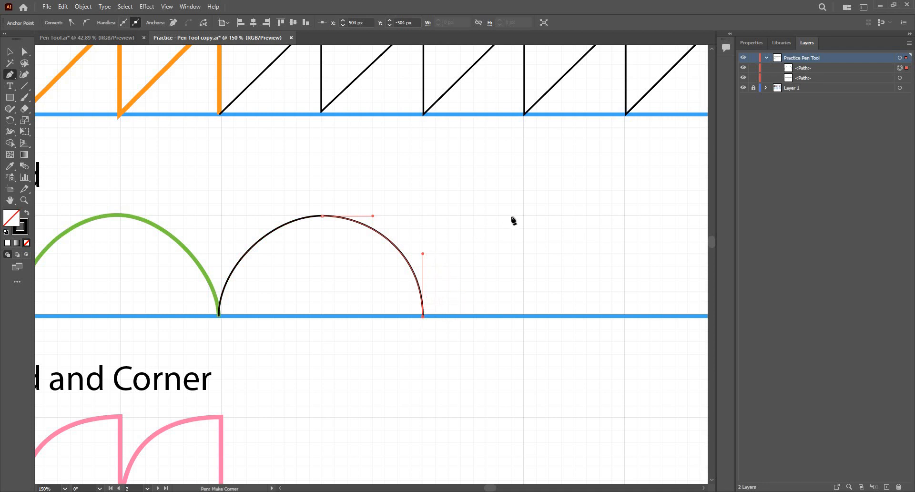
drag(524, 217, 500, 228)
key(space)
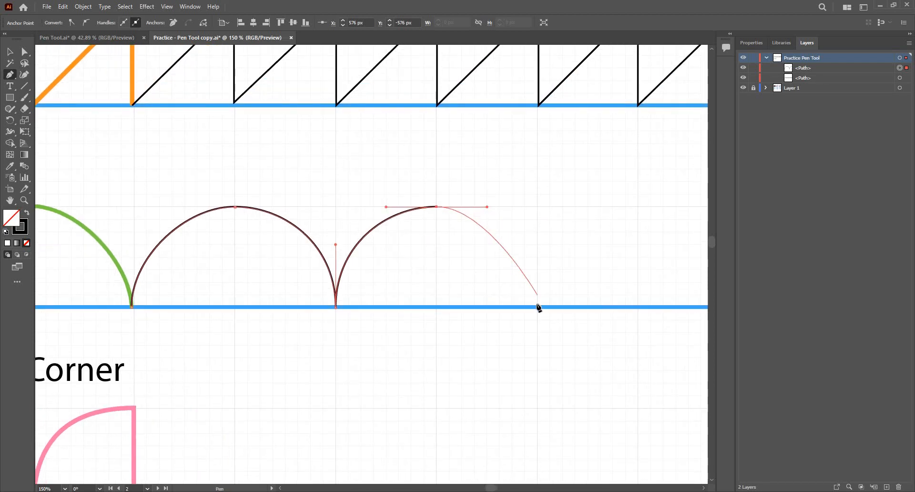
drag(537, 307, 537, 320)
drag(534, 353, 533, 362)
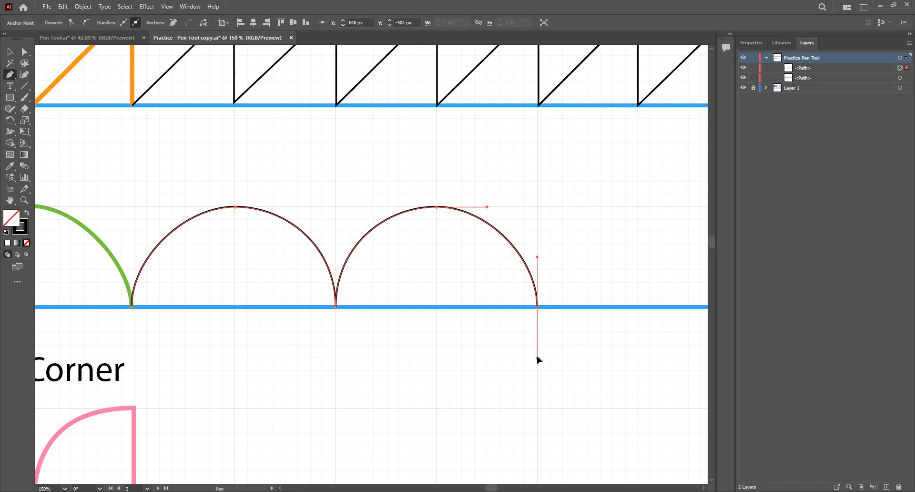
Step: Flip the second arch's outgoing handle upward and draw a third arch peaking at X 720 and ending at X 792 px on the baseline
drag(537, 357, 444, 282)
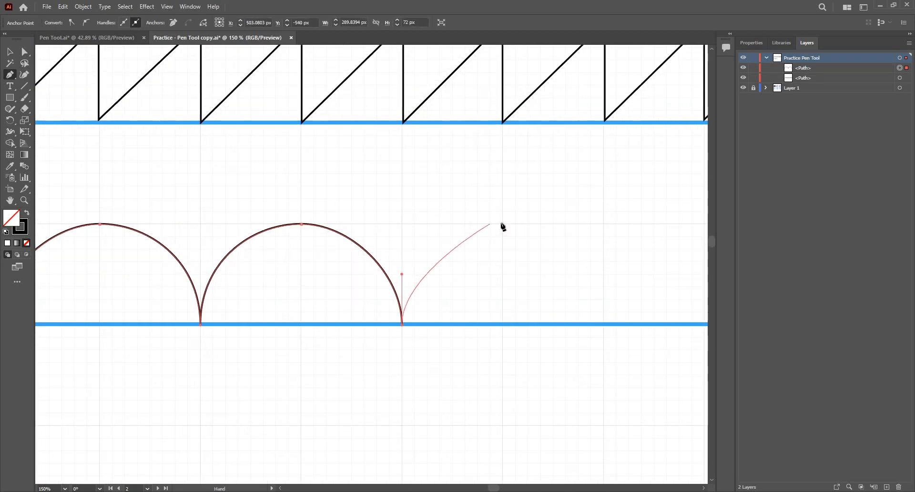
drag(503, 224, 548, 228)
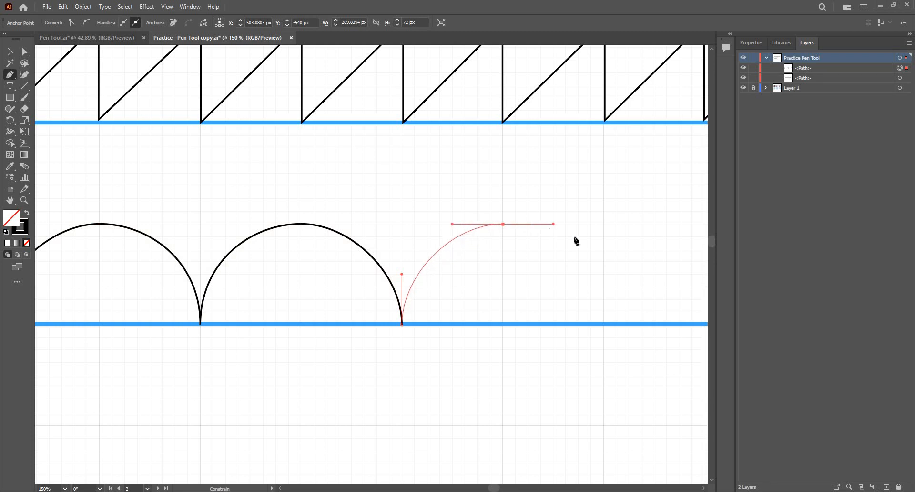
shift+click(603, 325)
drag(610, 375, 610, 375)
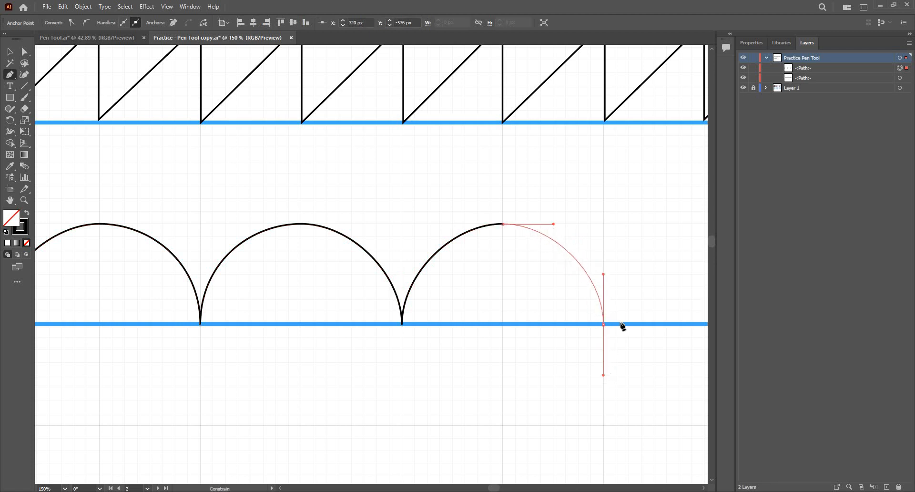
Step: Flip the third arch's outgoing handle upward and draw a fourth arch peaking at X 864 px, ending at the baseline's end at X 936 px
key(space)
drag(629, 310, 514, 296)
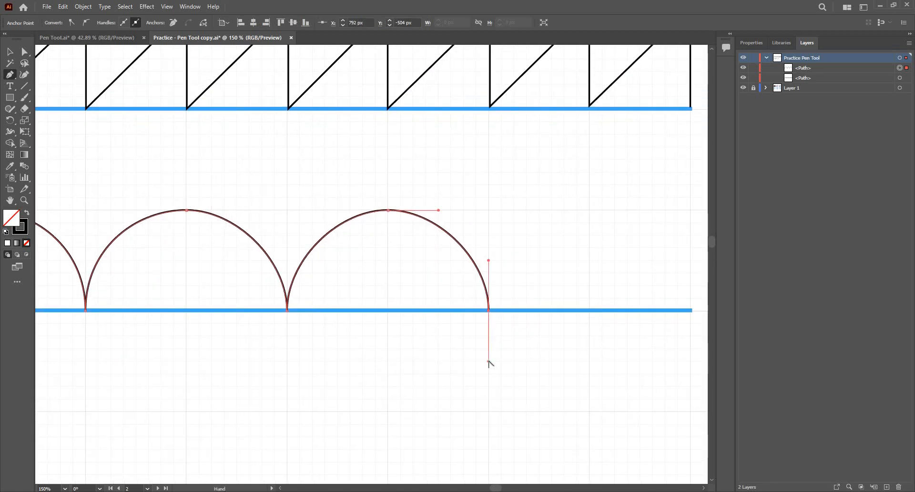
drag(489, 361, 490, 261)
key(space)
drag(414, 244, 263, 217)
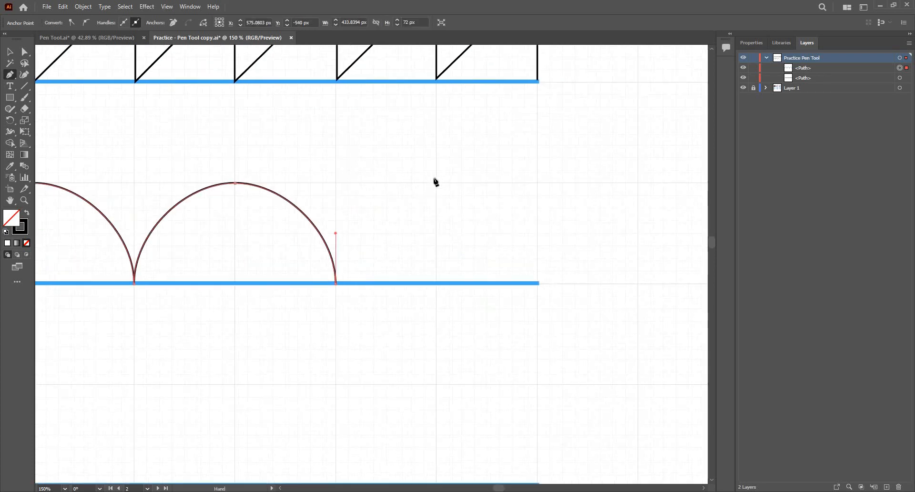
drag(448, 187, 492, 192)
click(537, 283)
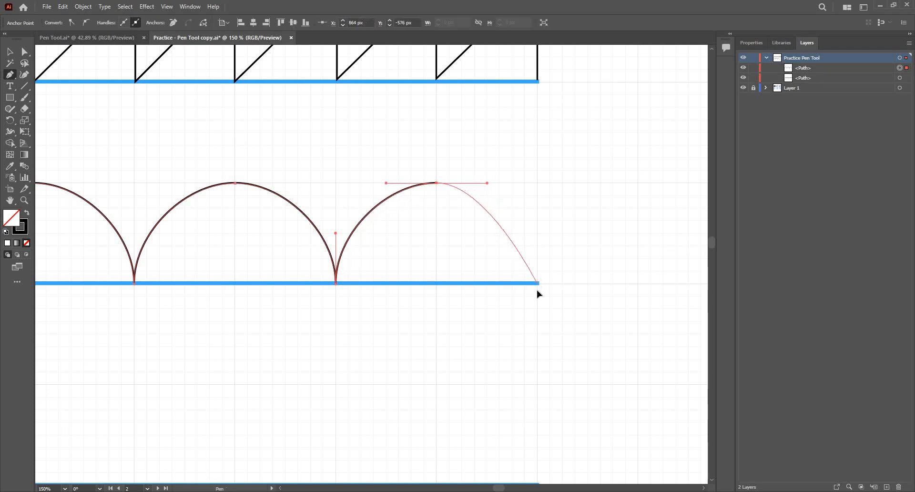
drag(537, 322, 537, 333)
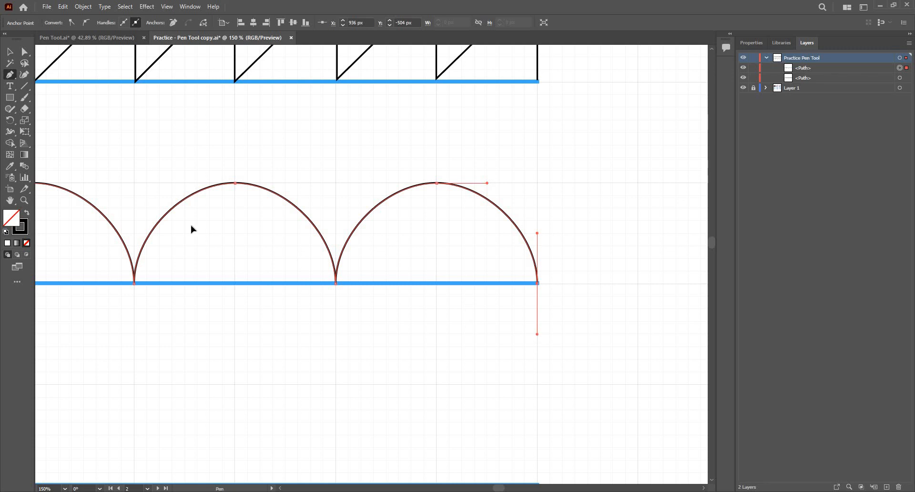
Step: Select the finished black four-arch path in the Stroke - Curved row and delete it
key(v)
key(ctrl+minus)
key(ctrl+minus)
scroll(400, 285, left, 5)
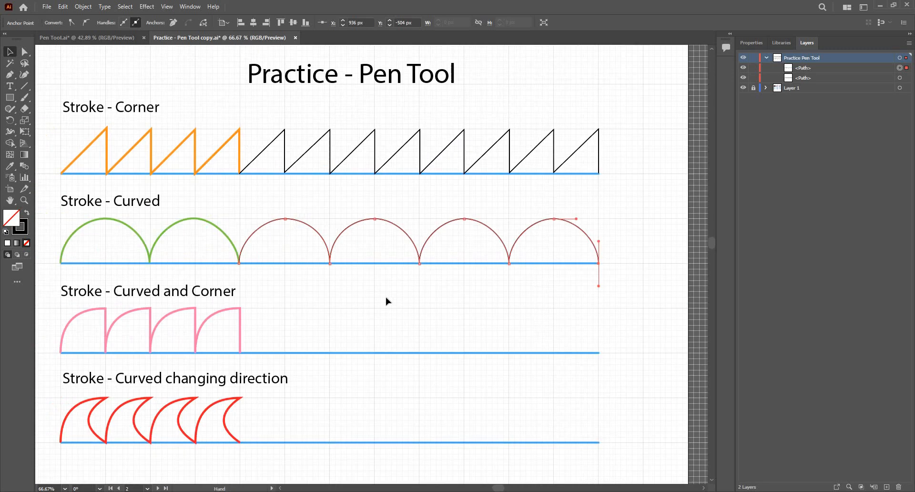
click(334, 260)
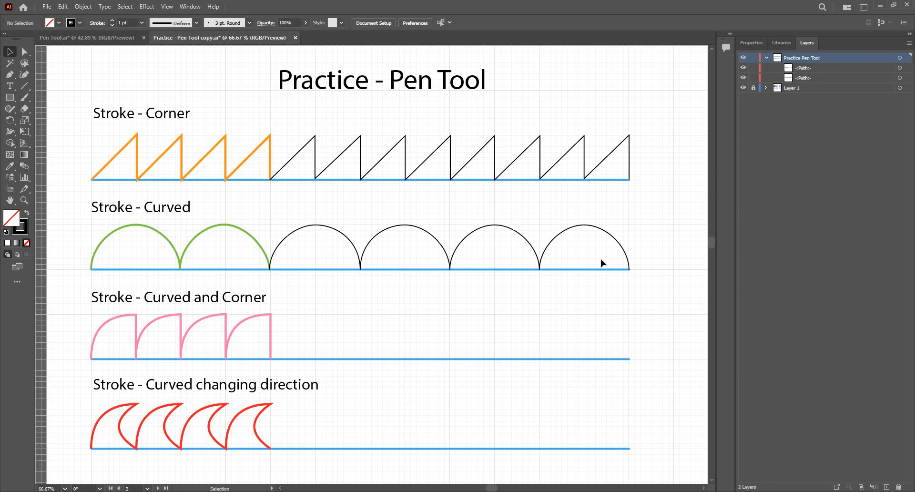
drag(601, 262, 636, 262)
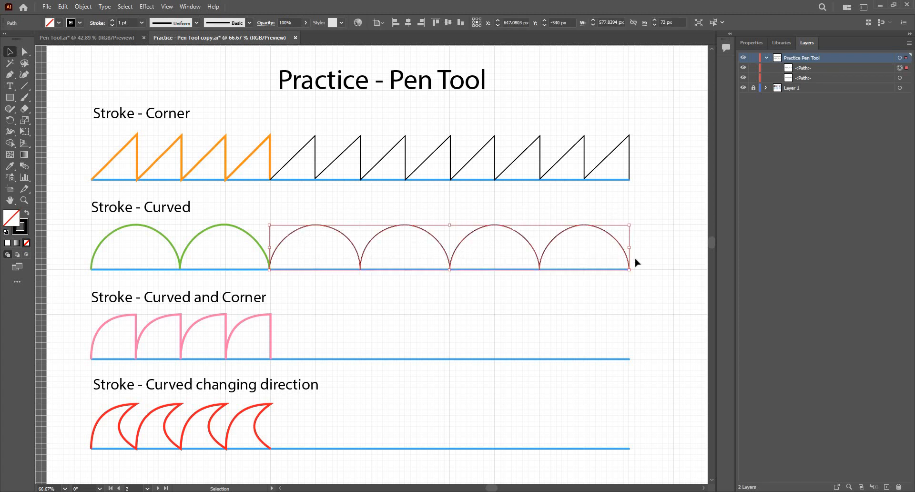
key(Delete)
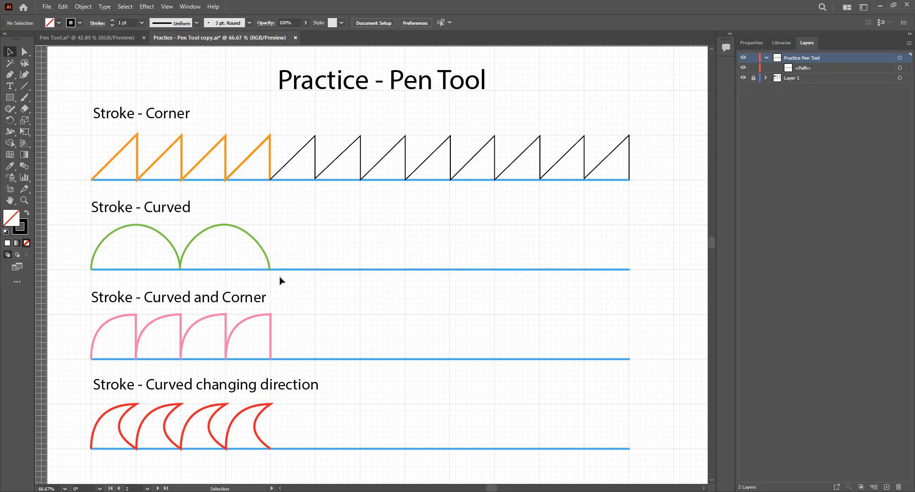
Step: Draw a straight Pen tool segment along the Stroke - Curved baseline from the green curve's end at X 360 to X 504 px
scroll(262, 261, up, 1)
scroll(248, 261, up, 1)
scroll(267, 267, down, 1)
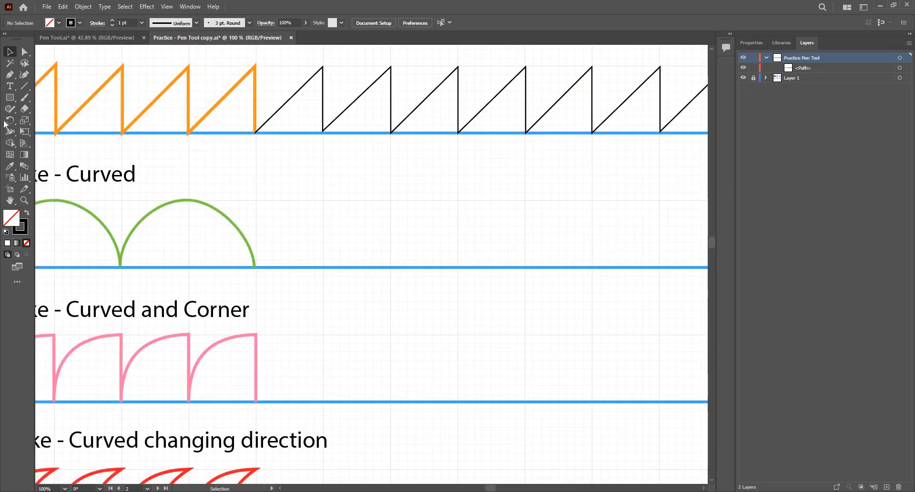
click(10, 76)
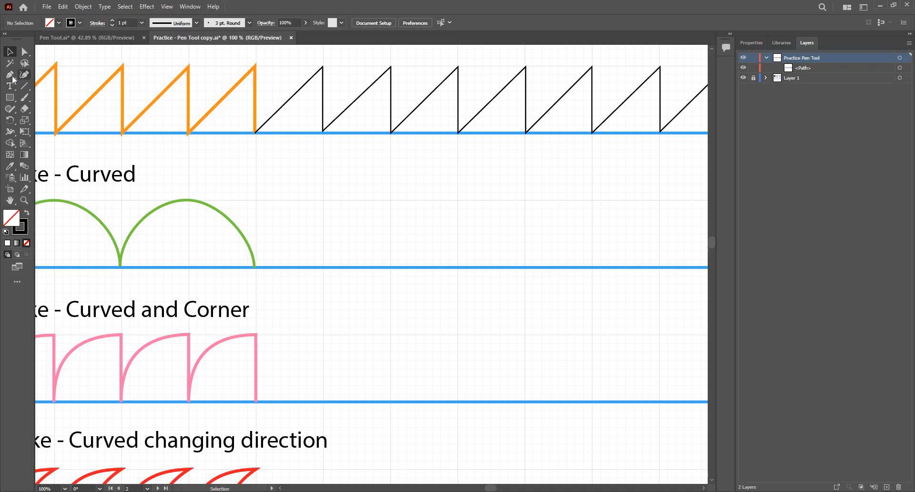
click(256, 268)
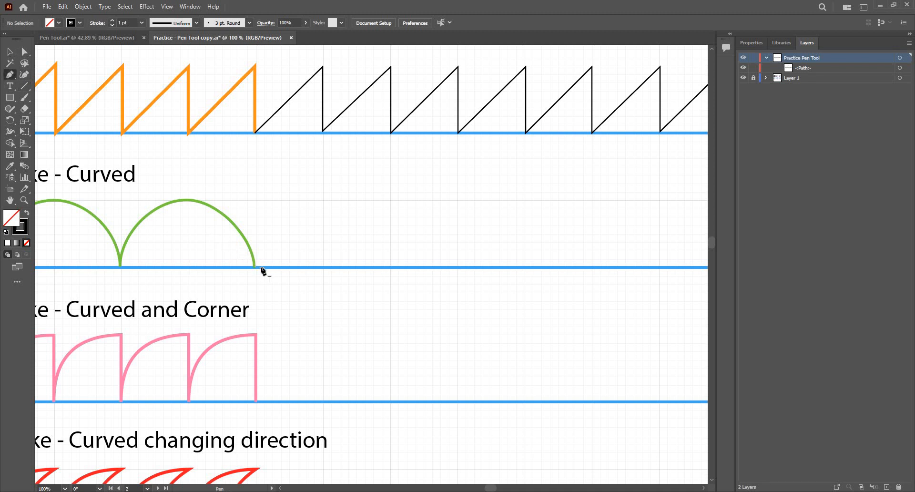
click(391, 267)
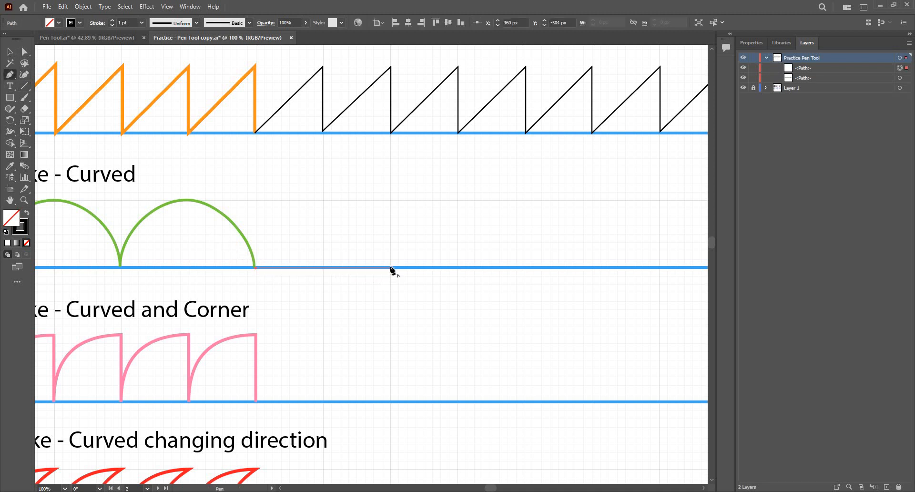
click(391, 267)
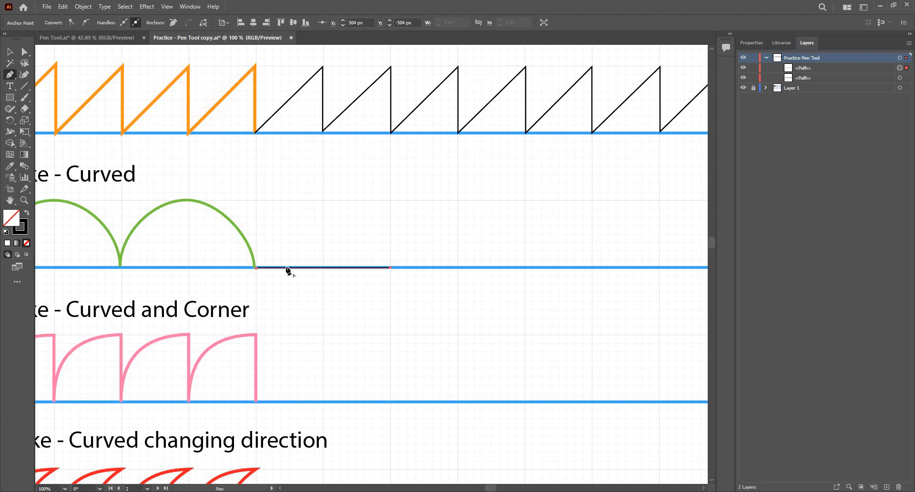
Step: Switch to the Anchor Point tool for the straight baseline segment, and delete the segment with its remaining anchor
click(12, 78)
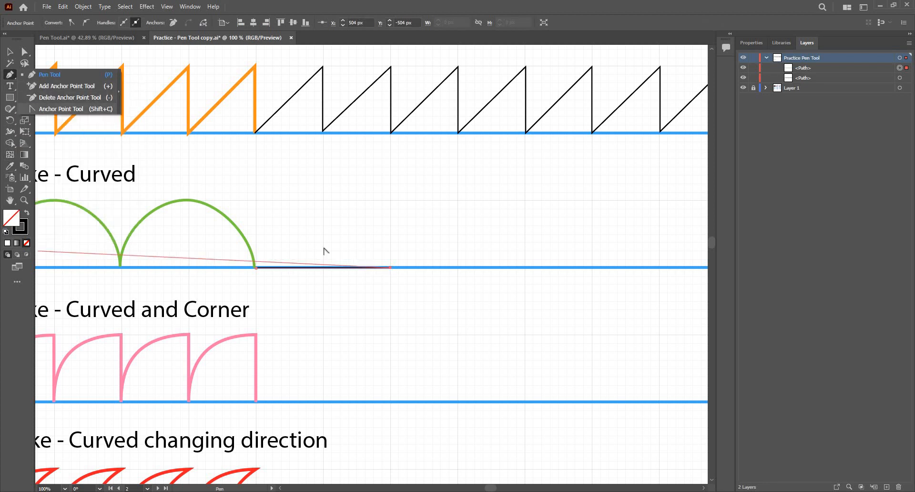
key(shift+c)
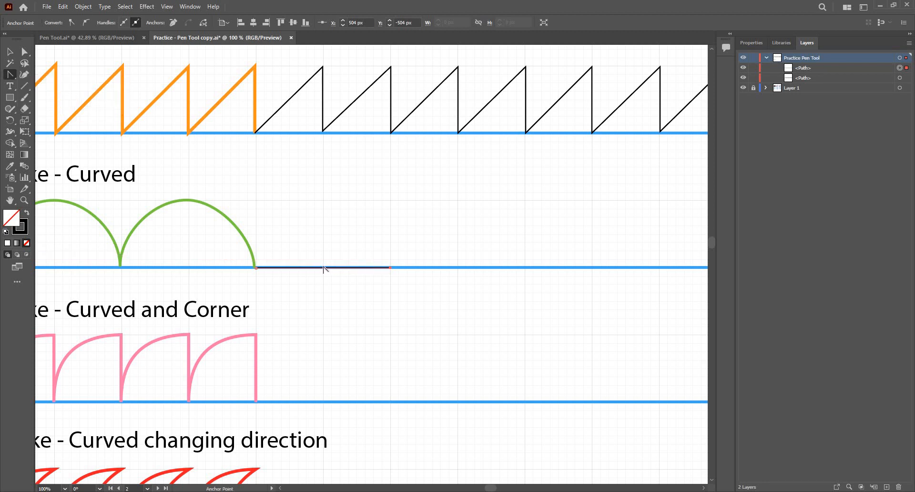
key(v)
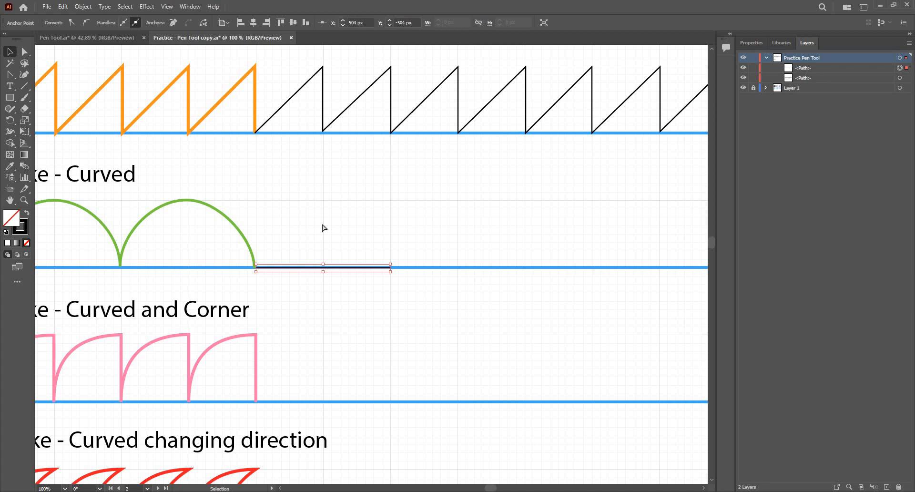
key(a)
key(Delete)
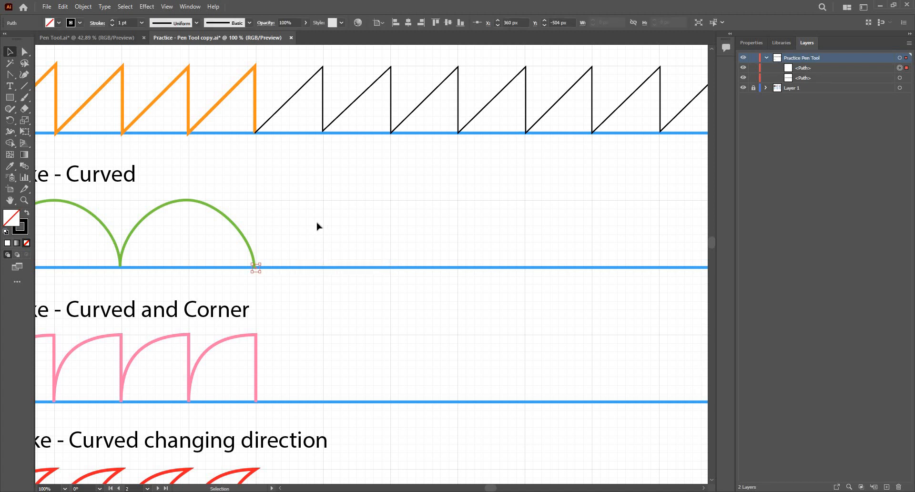
key(v)
Step: Draw a straight Pen tool zigzag along the Stroke - Curved baseline from X 360 to 936 px, with four peaks at Y -576 px
click(9, 75)
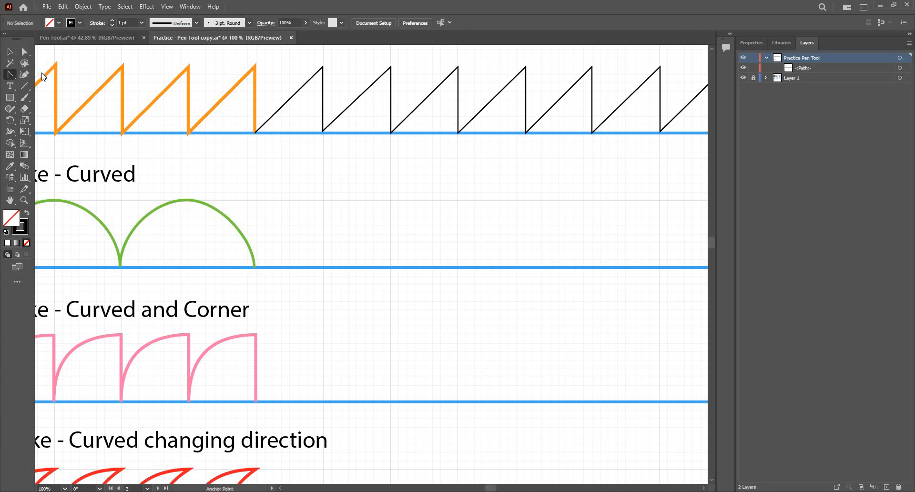
click(255, 267)
click(324, 201)
click(391, 268)
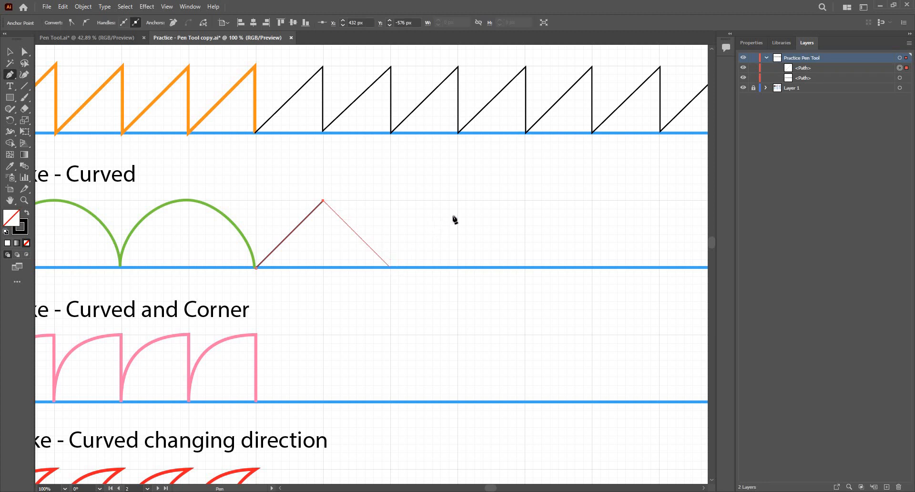
click(458, 201)
scroll(359, 257, right, 5)
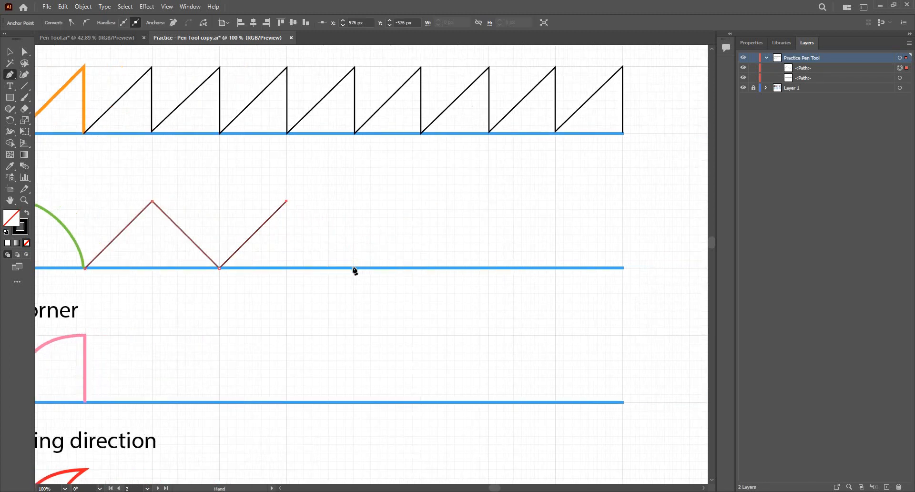
click(353, 268)
click(421, 201)
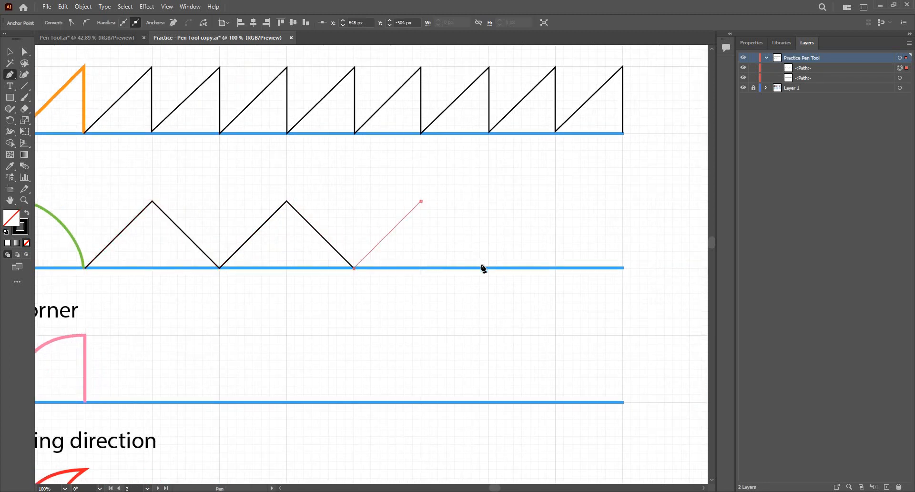
click(488, 267)
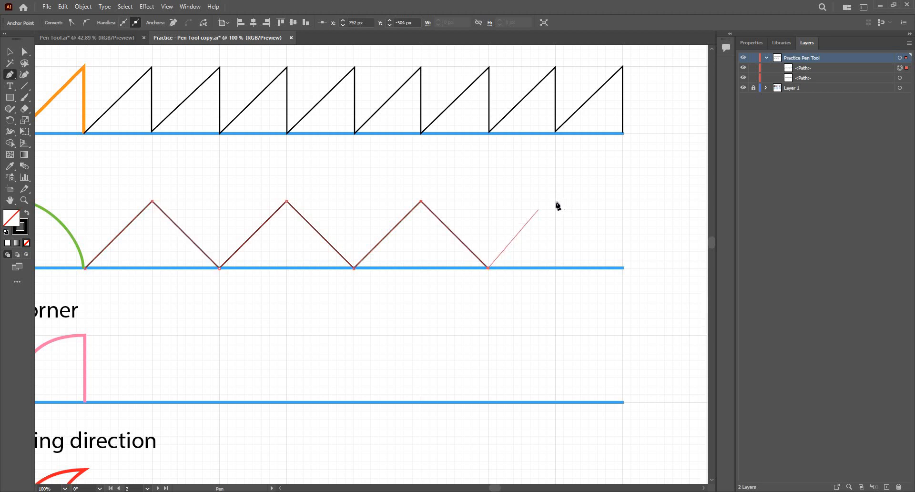
click(555, 201)
click(622, 268)
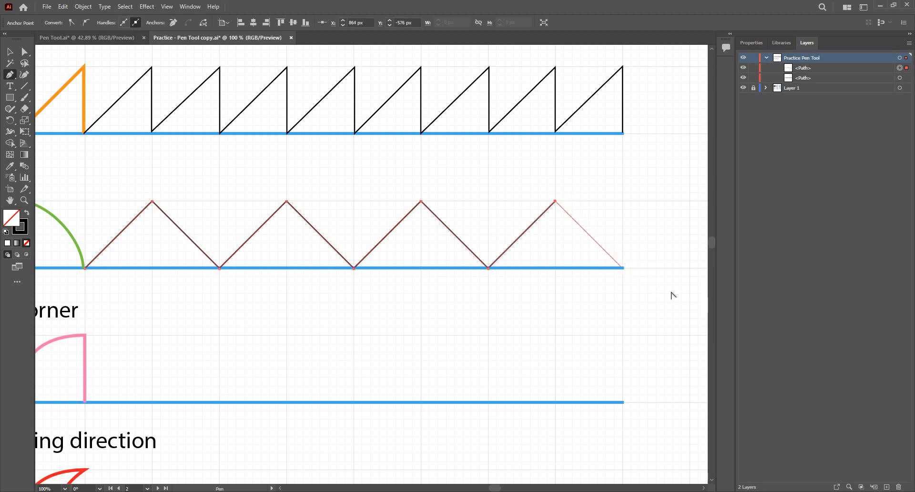
scroll(662, 295, down, 2)
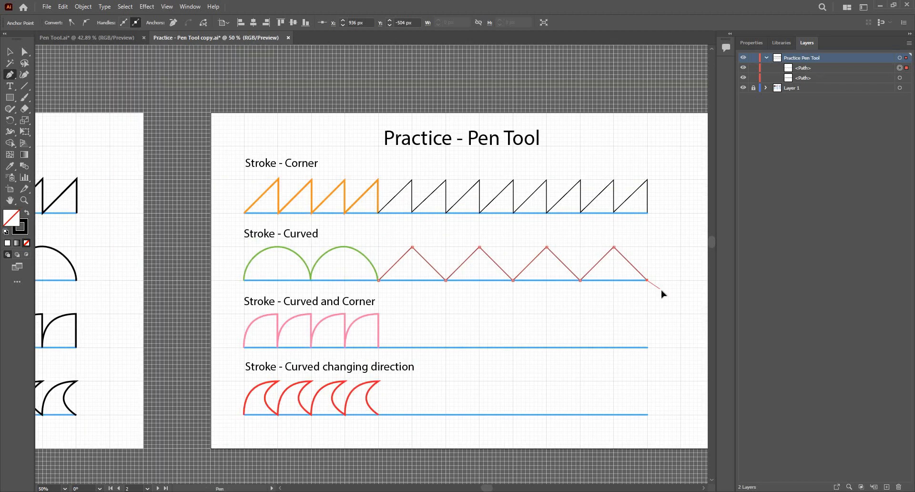
key(v)
Step: Convert the zigzag's first peak at X 432 px into a rounded arch with the Anchor Point tool, keeping its handles horizontal
scroll(427, 265, up, 1)
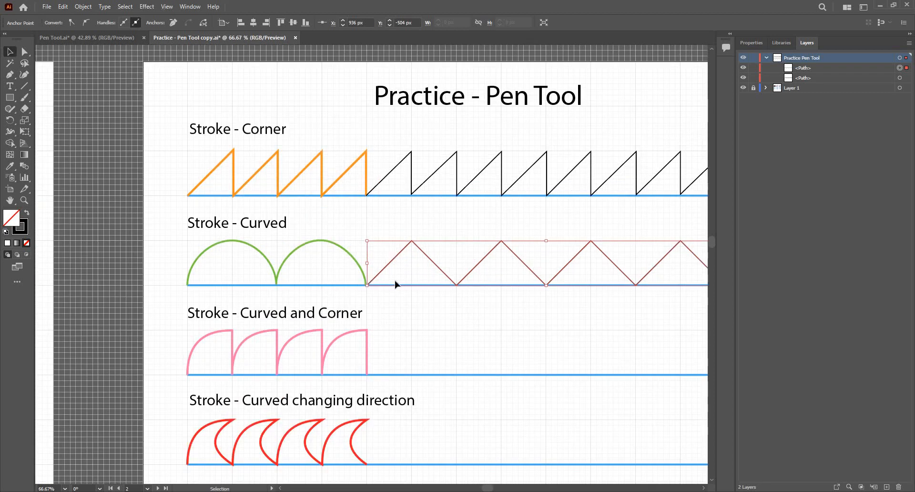
drag(395, 284, 322, 293)
drag(8, 77, 66, 112)
scroll(293, 243, up, 2)
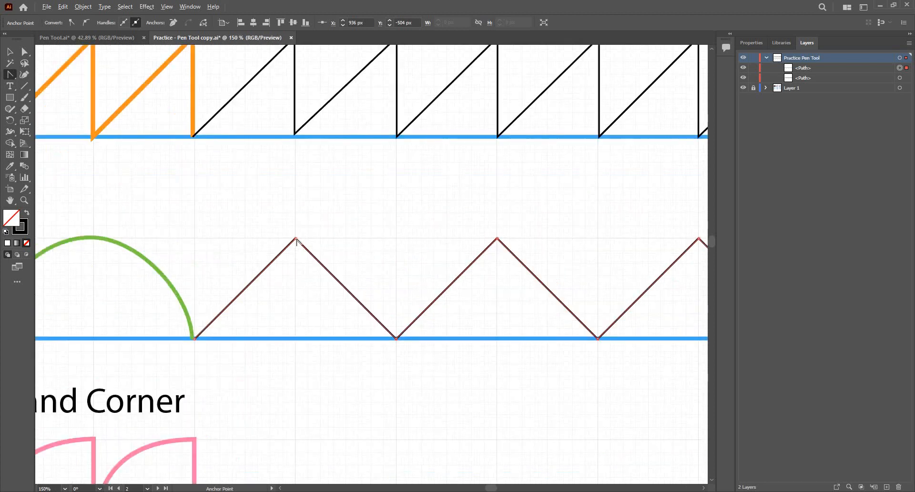
drag(296, 238, 385, 239)
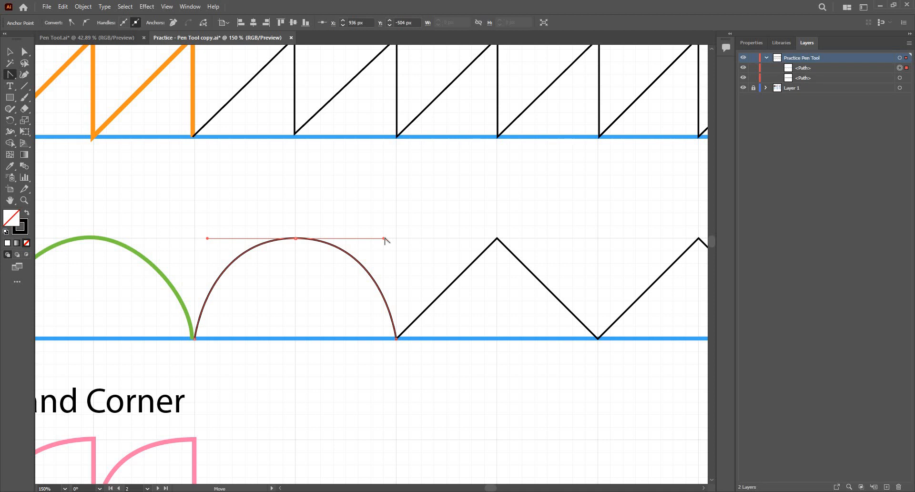
drag(384, 240, 384, 239)
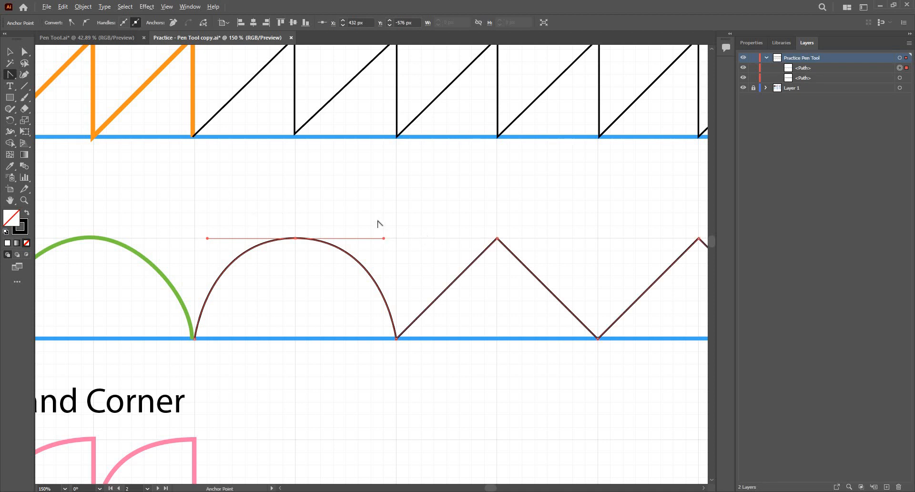
Step: Round the remaining zigzag peaks at X 576, 720 and 864 px into matching arches with horizontal handles, and deselect the path
scroll(378, 222, down, 2)
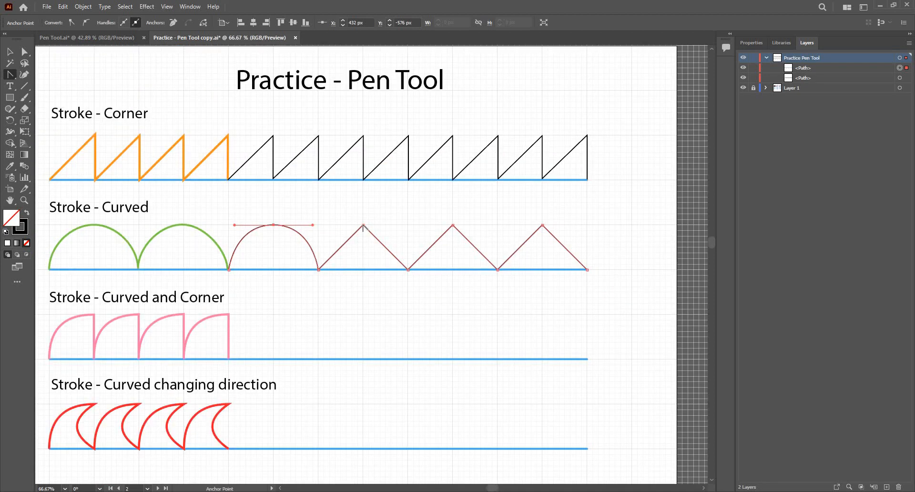
drag(363, 225, 403, 225)
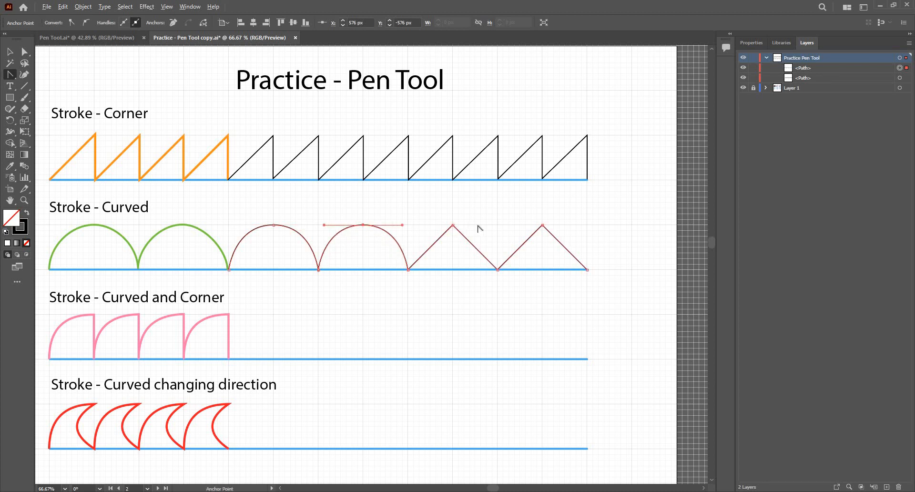
drag(452, 224, 492, 225)
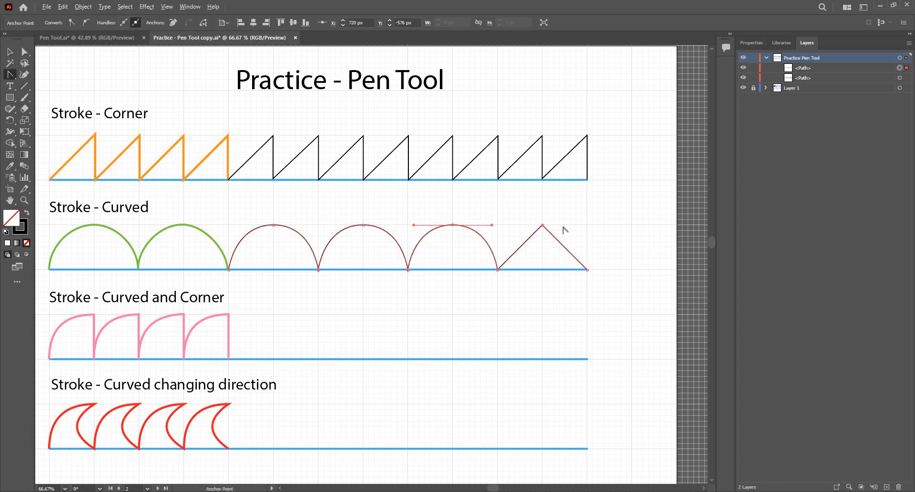
drag(543, 224, 572, 249)
key(v)
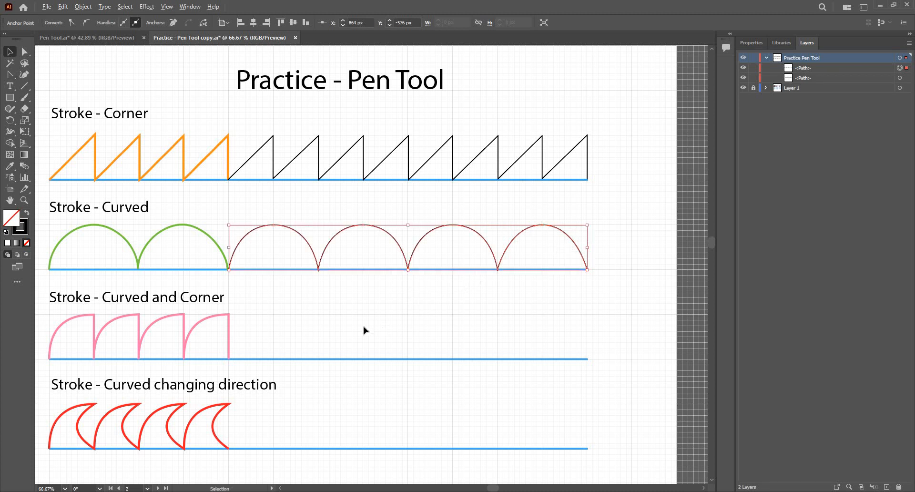
key(ctrl+0)
click(287, 334)
Step: Examine how the pink sample shapes in the Stroke - Curved and Corner row combine arcs with vertical edges
key(ctrl+1)
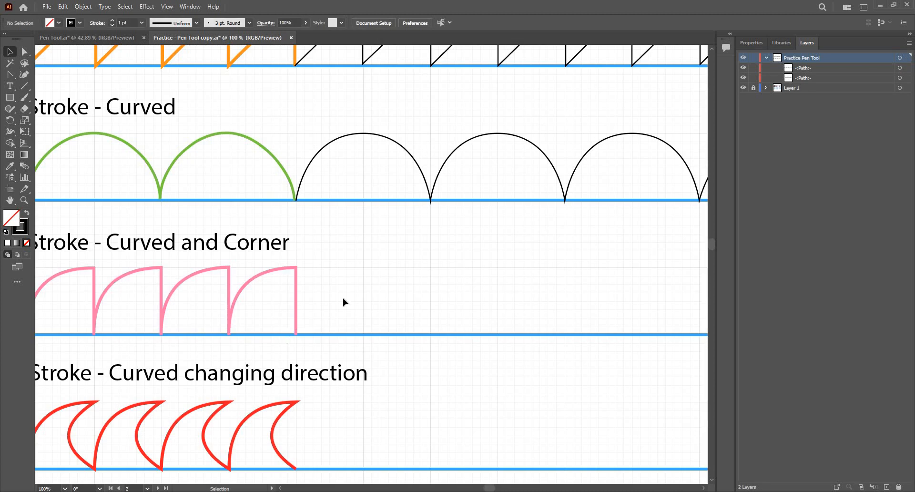
scroll(301, 243, down, 1)
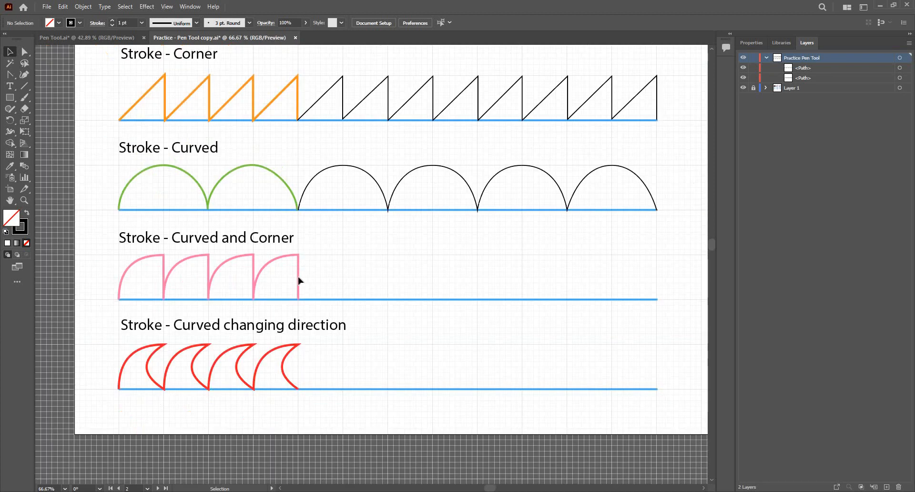
scroll(205, 250, up, 2)
key(space)
drag(311, 286, 580, 312)
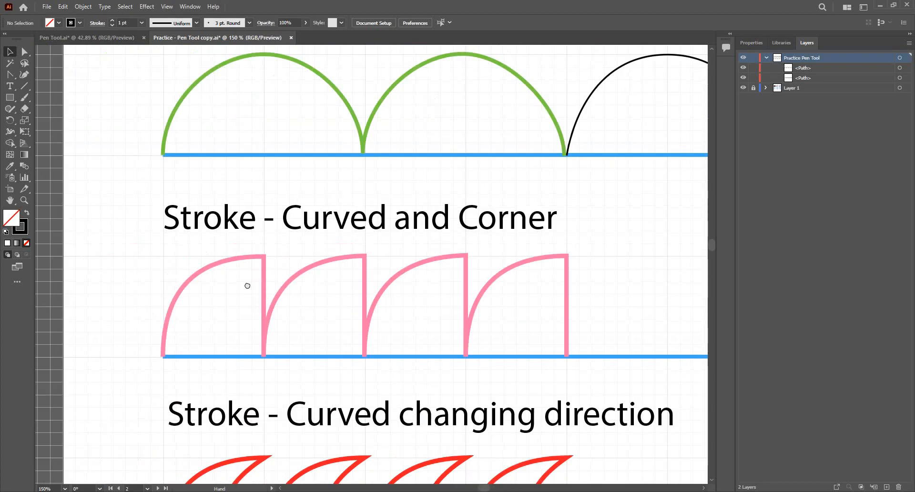
drag(247, 286, 86, 270)
drag(186, 245, 149, 256)
scroll(328, 266, down, 1)
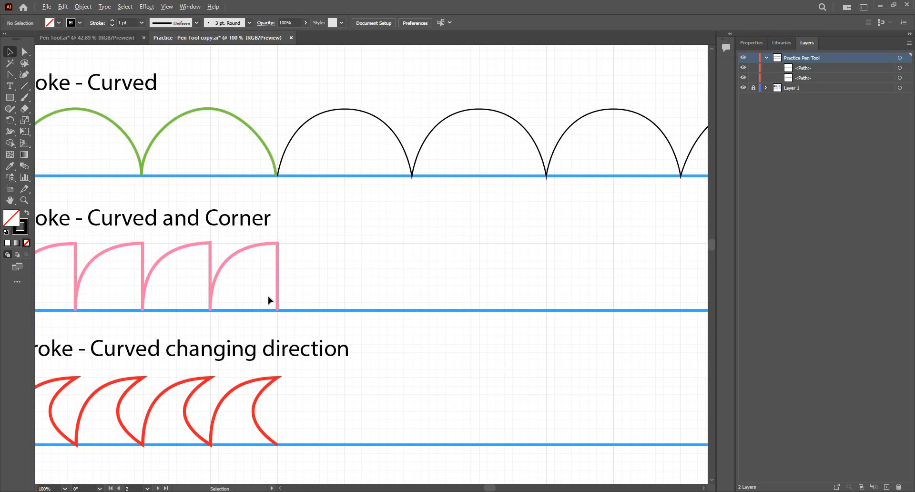
scroll(269, 299, up, 1)
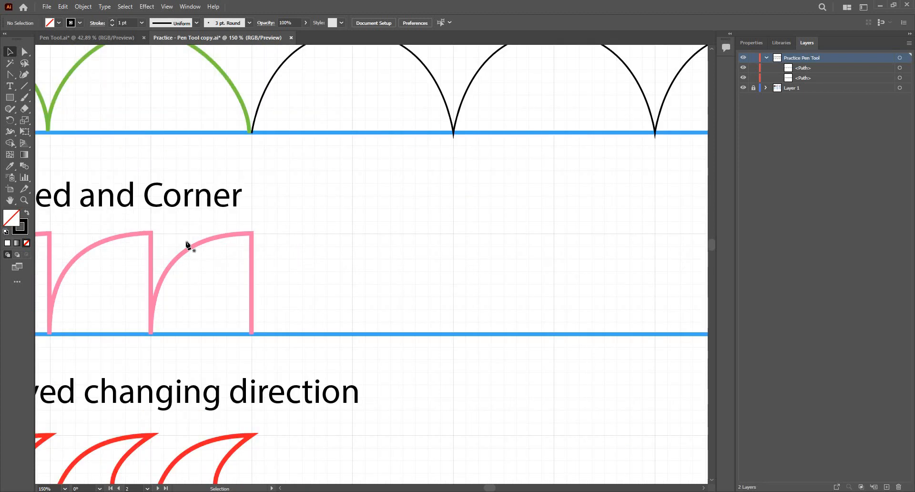
Step: Try to draw the Curved and Corner shape backwards, with a vertical segment at X 432 px and a curve to the pink path's end
key(p)
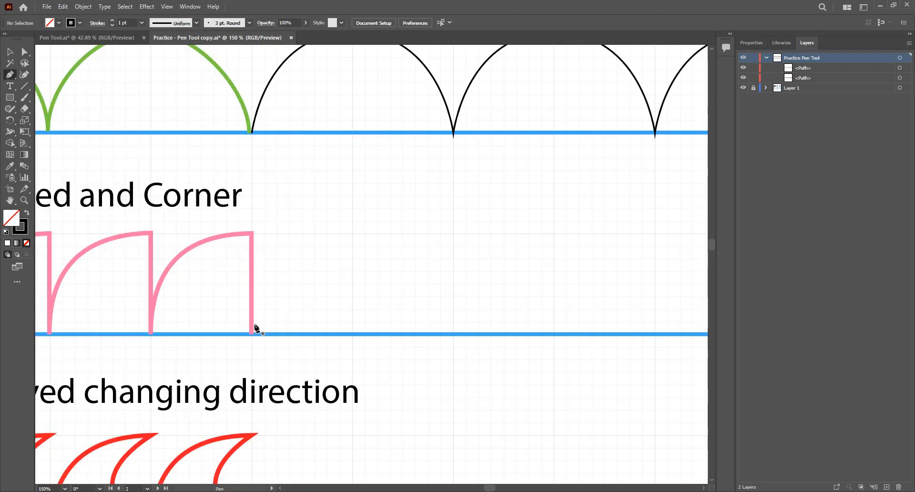
click(352, 334)
click(352, 247)
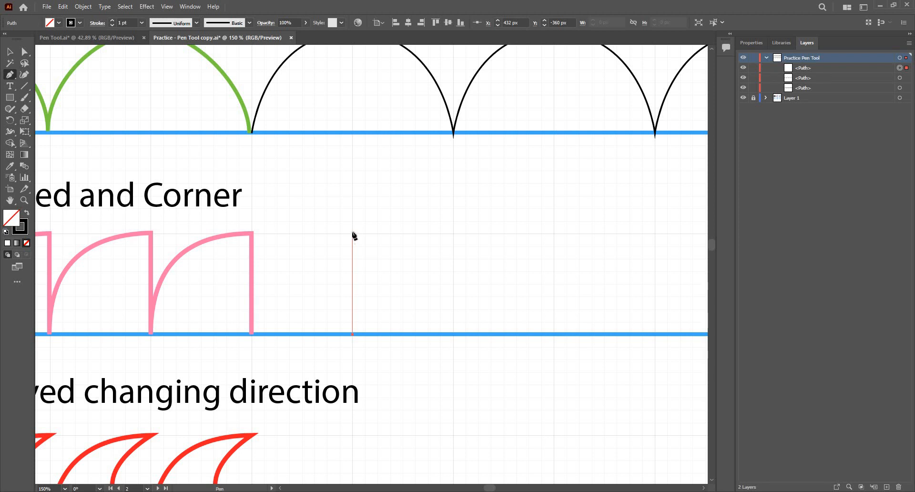
click(353, 234)
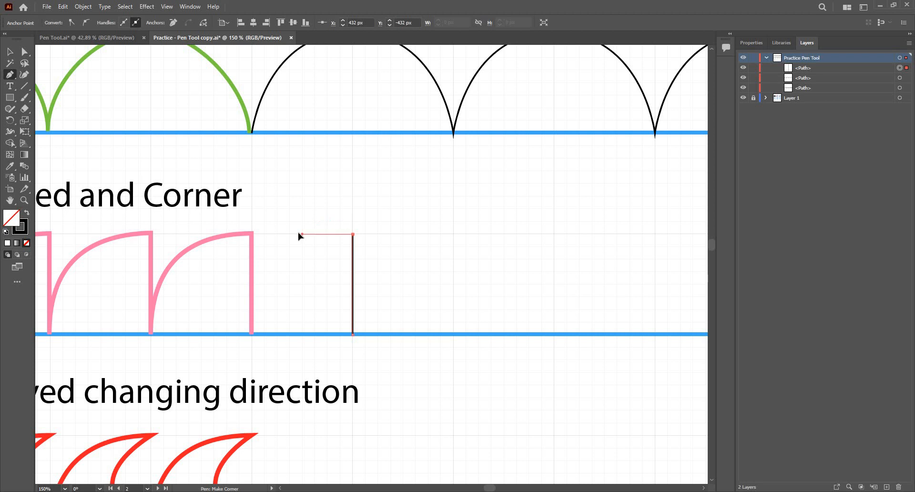
drag(278, 274, 259, 329)
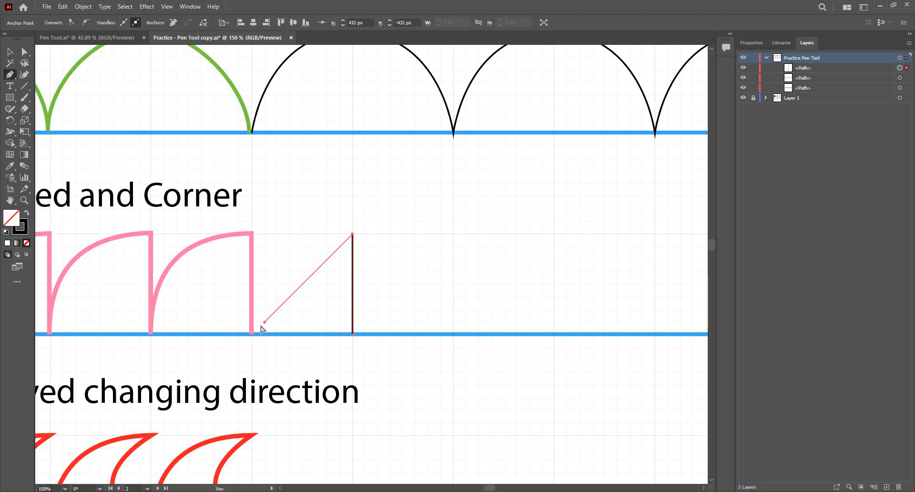
click(352, 234)
drag(251, 333, 252, 360)
mouse_move(241, 409)
mouse_down()
mouse_move(249, 419)
mouse_move(250, 405)
mouse_up()
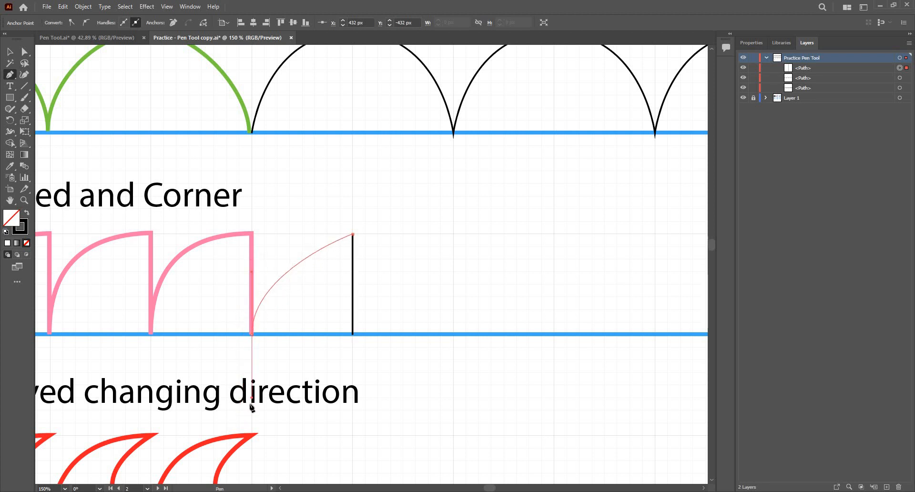
Step: Undo the backwards-drawn Curved and Corner path completely, including its starting anchor on the baseline
key(ctrl+z)
key(ctrl+z)
key(ctrl+z)
key(ctrl+z)
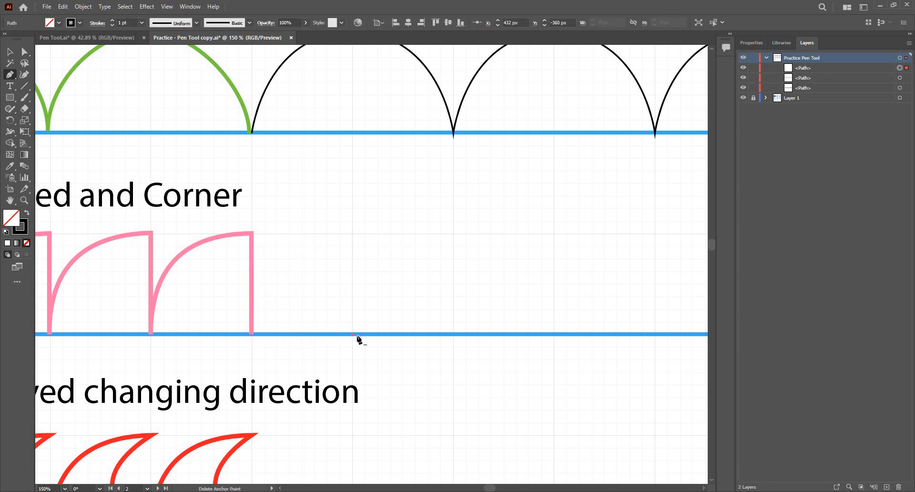
key(ctrl+z)
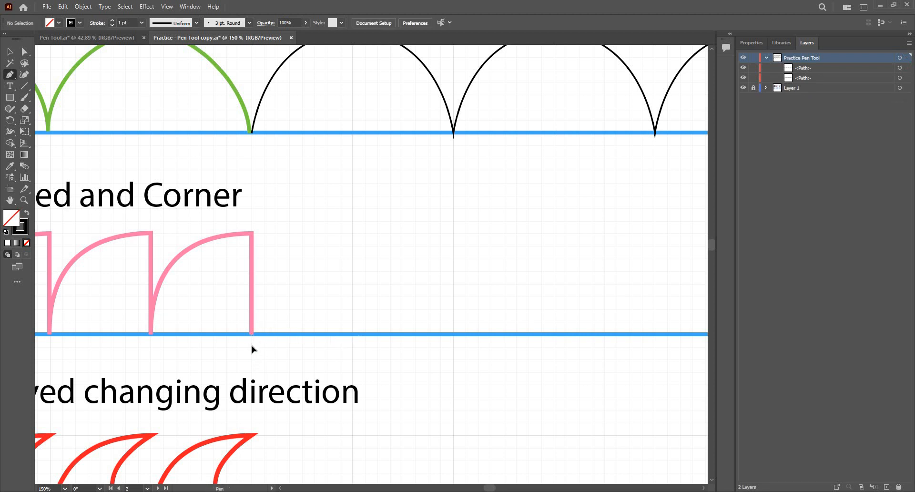
Step: Draw a curved segment from the pink path's baseline end at X 360 px to X 432, Y -432 px, with a horizontal handle at its end
drag(252, 368, 253, 386)
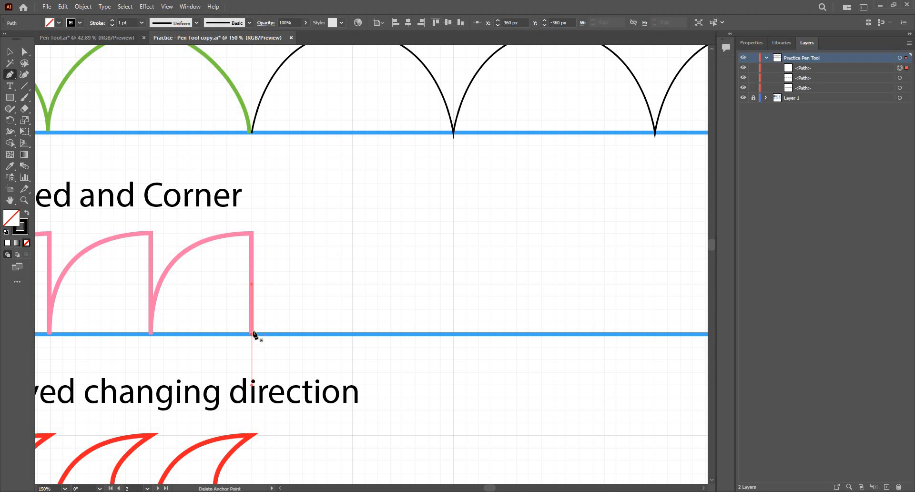
key(ctrl+z)
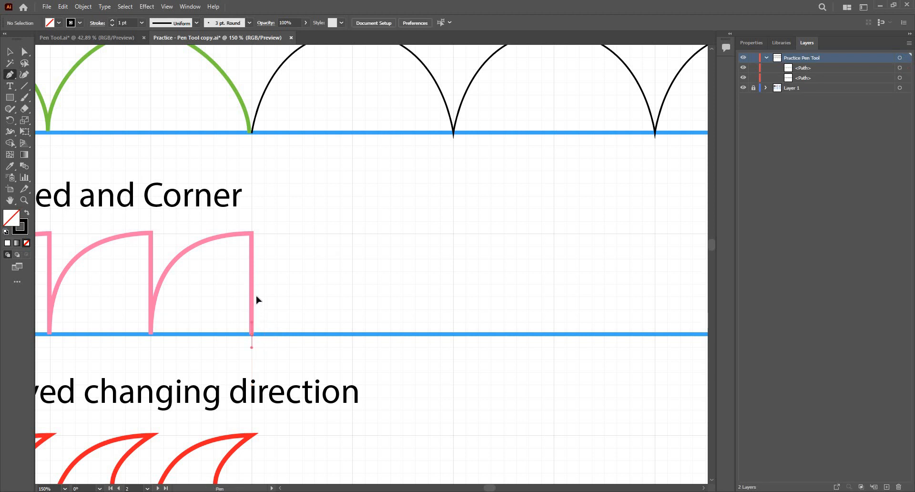
drag(256, 296, 256, 285)
click(352, 234)
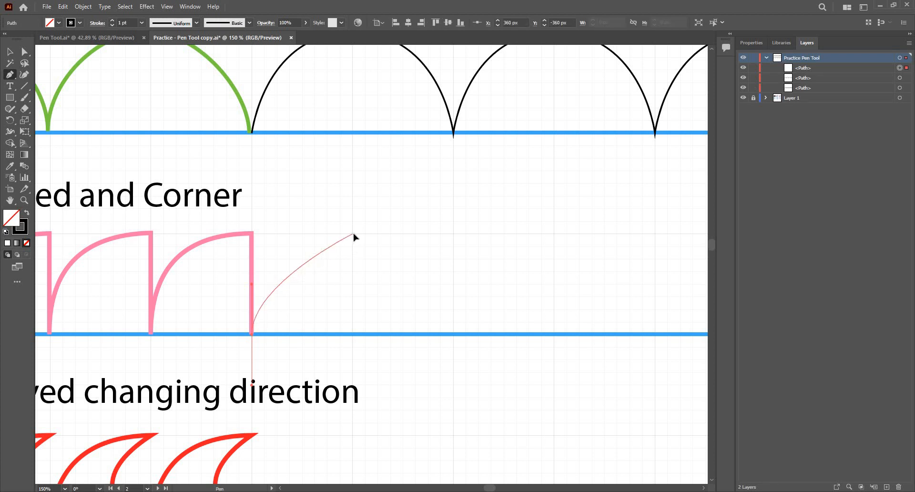
drag(380, 239, 427, 247)
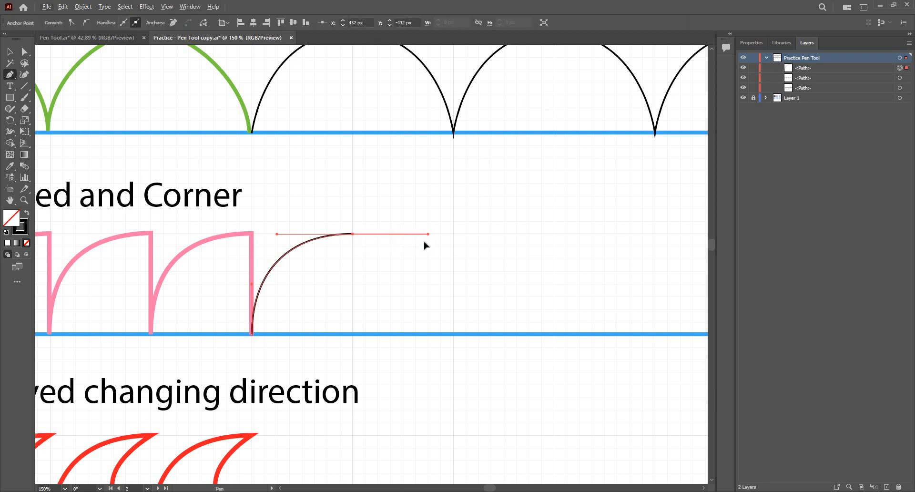
Step: Turn the arc's outgoing handle downward and draw a vertical edge to the baseline at X 432 px, ending with an upward handle
drag(424, 244, 353, 296)
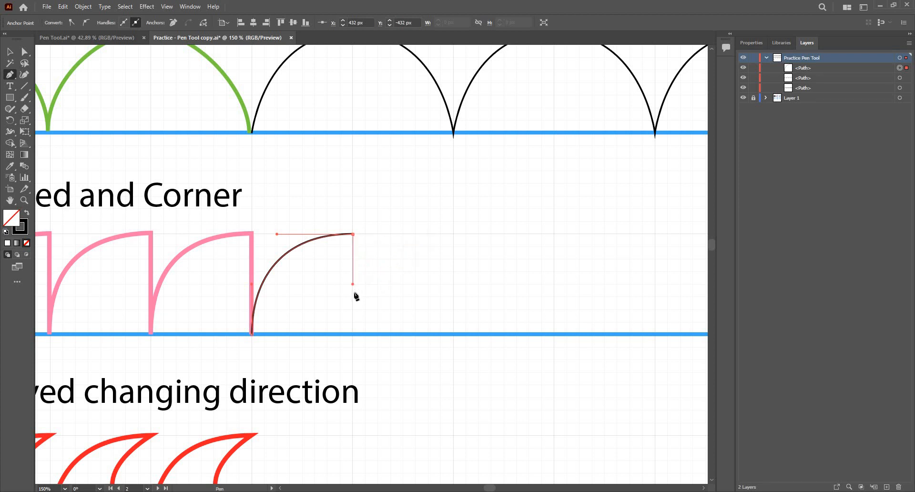
click(353, 334)
drag(352, 333, 378, 297)
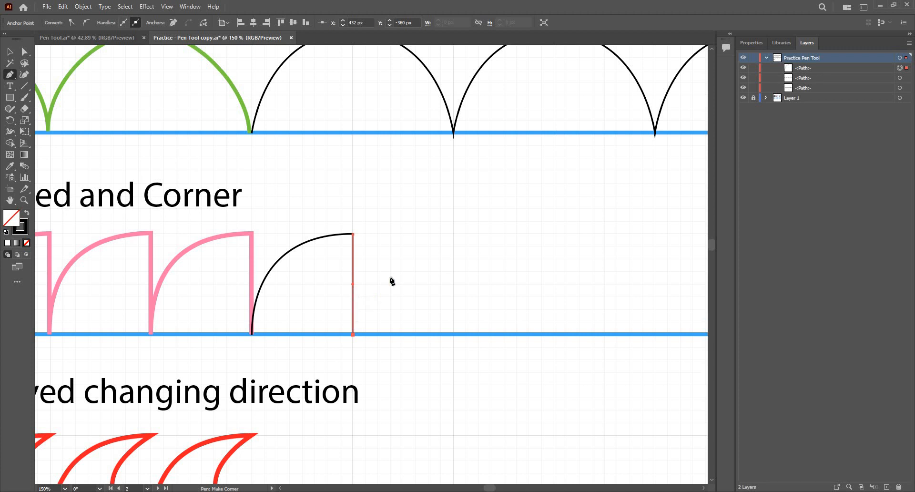
Step: Draw the second Curved and Corner shape, arcing to X 504 px and dropping vertically to Y -360 px, ending with an upward handle
click(453, 234)
drag(480, 236, 352, 311)
click(453, 334)
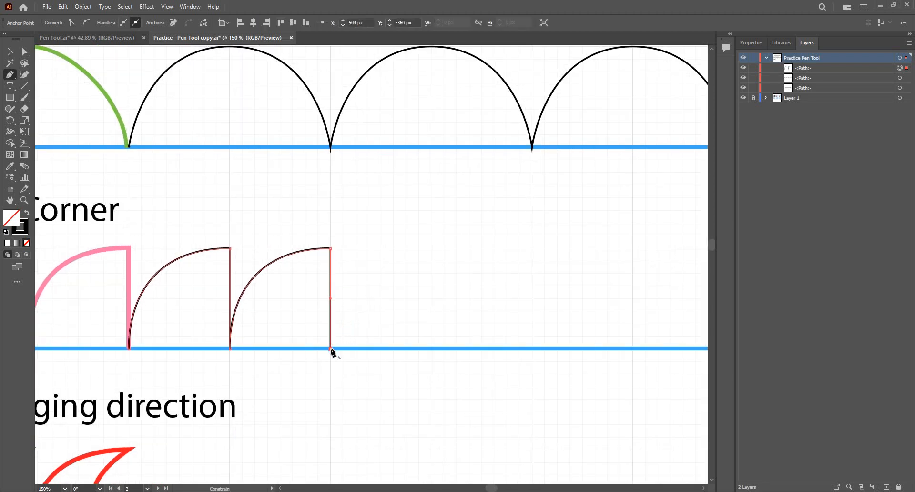
drag(342, 340, 329, 300)
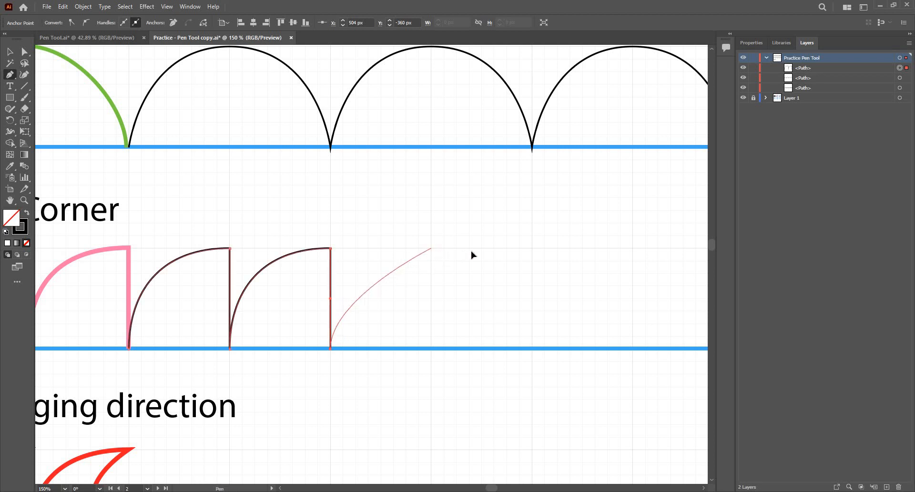
Step: Draw the third Curved and Corner shape, arcing to X 576 px, Y -432 px and dropping vertically to Y -360 px, ending with an upward handle
drag(431, 249, 457, 311)
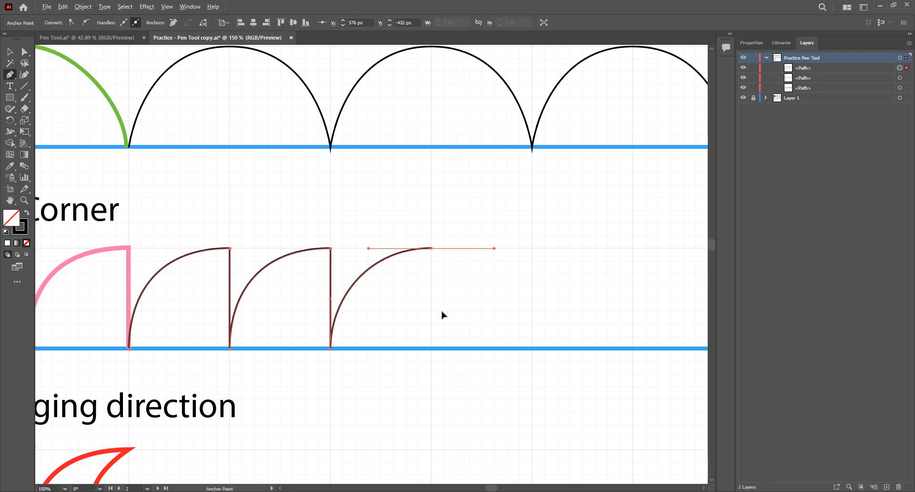
click(431, 349)
mouse_move(413, 335)
mouse_down()
mouse_move(386, 357)
mouse_move(420, 319)
mouse_up()
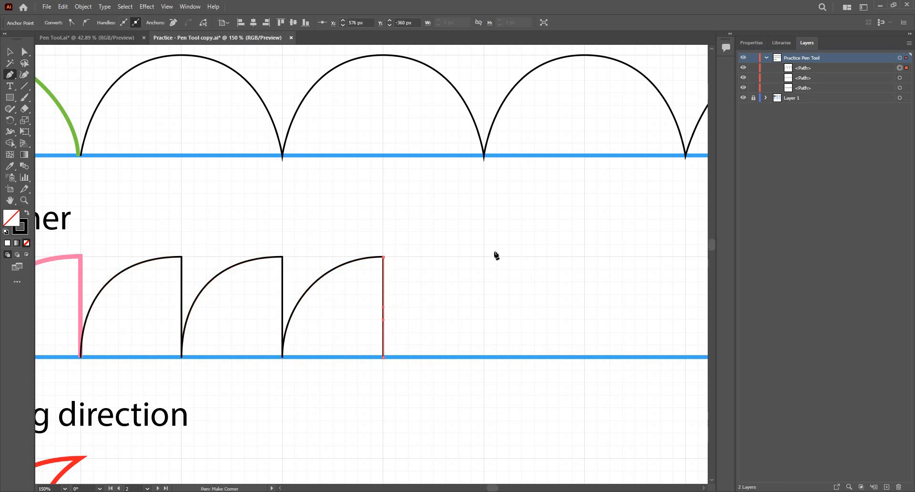
Step: Draw the fourth Curved and Corner shape, arcing to X 648 px and dropping vertically to the baseline, ending with an upward handle
drag(484, 257, 561, 258)
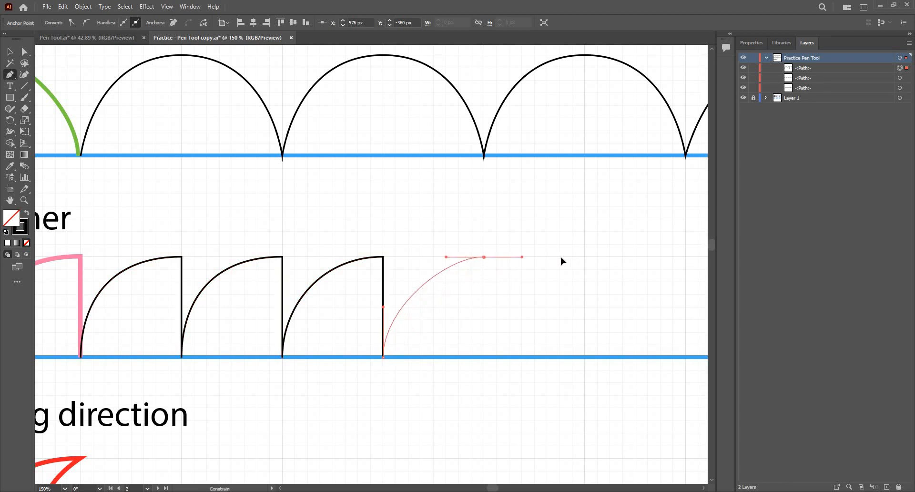
drag(488, 287, 405, 244)
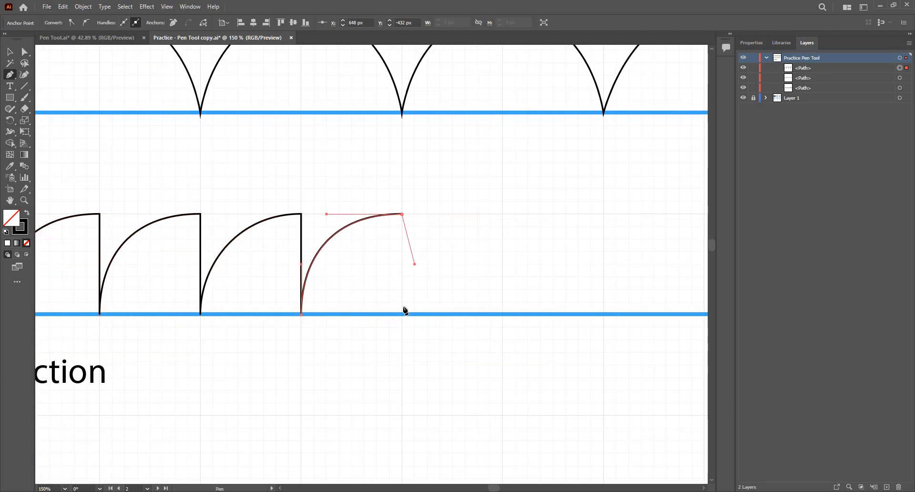
click(402, 314)
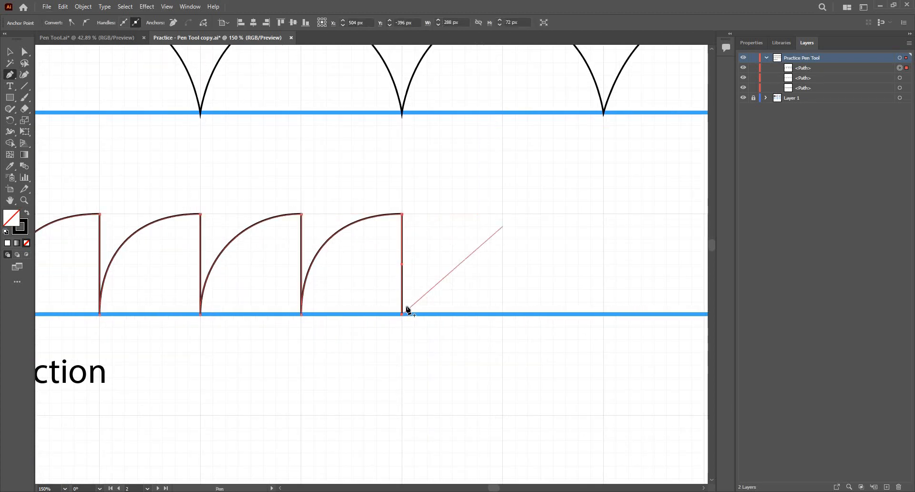
drag(402, 314, 401, 267)
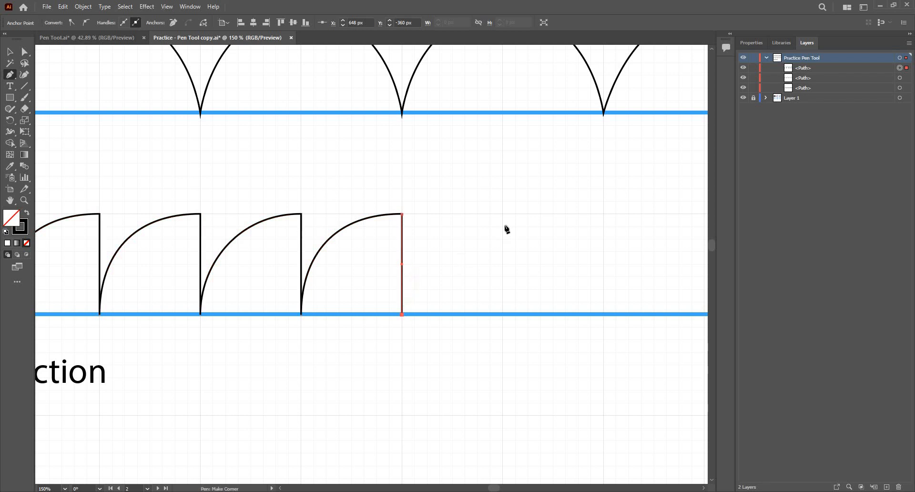
Step: Draw the fifth Curved and Corner shape, arcing to X 720 px and dropping vertically to the baseline, ending with an upward handle
drag(503, 214, 532, 228)
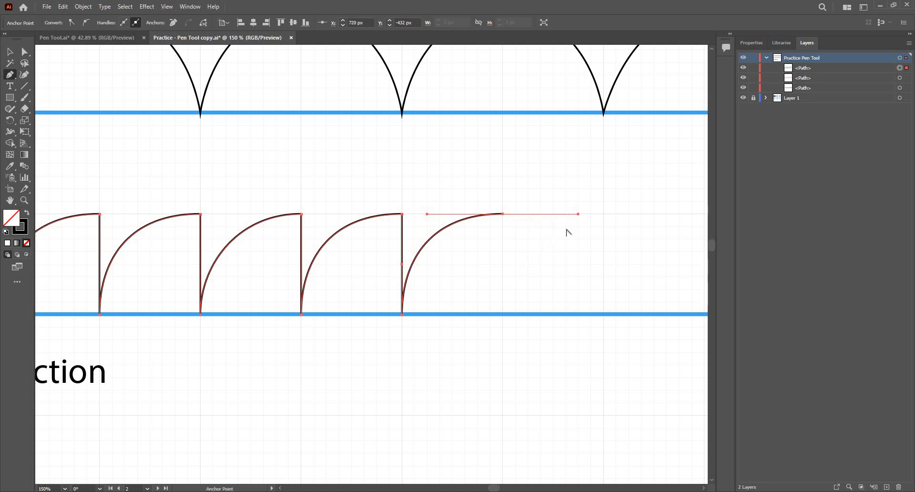
drag(546, 243, 503, 266)
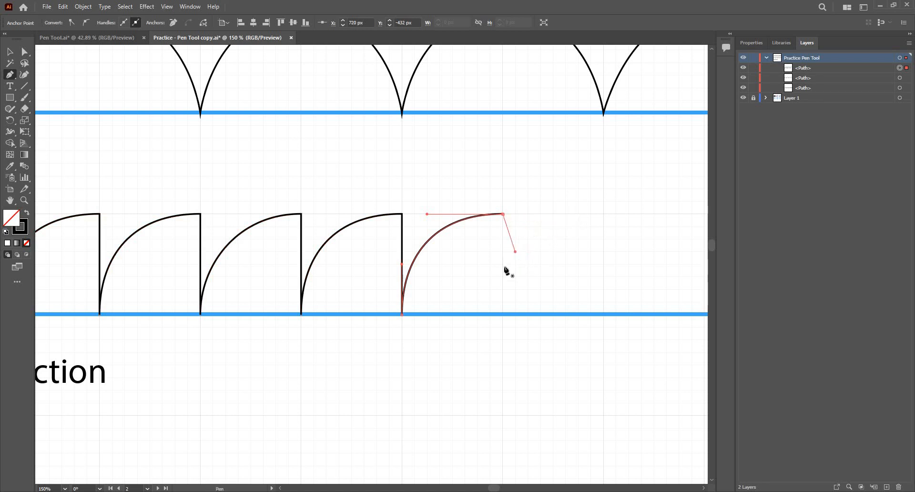
key(Escape)
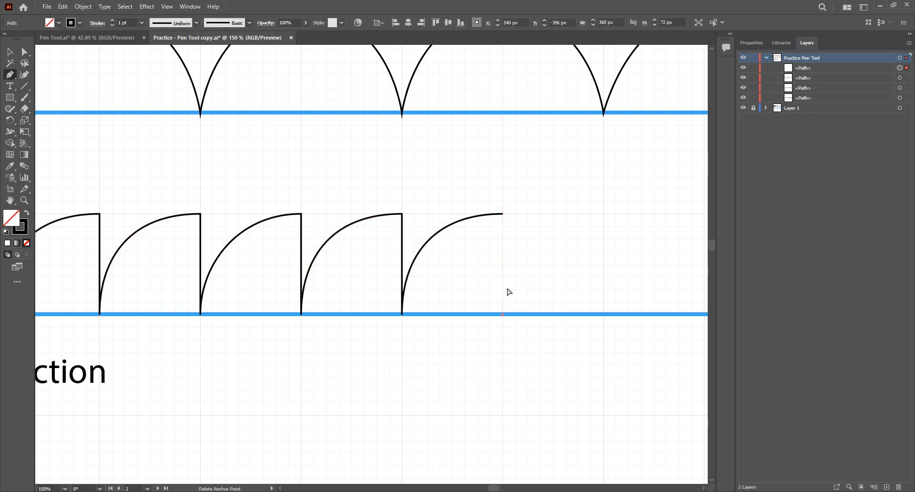
drag(504, 216, 504, 317)
click(505, 316)
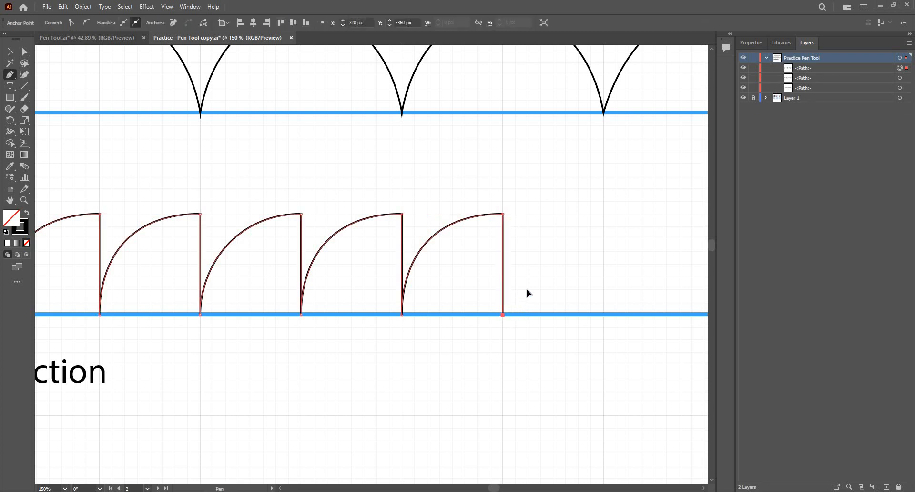
click(503, 266)
Step: Draw the sixth Curved and Corner shape, arcing to X 792 px and dropping vertically to the baseline, ending with an upward handle
drag(604, 214, 680, 217)
drag(559, 241, 416, 229)
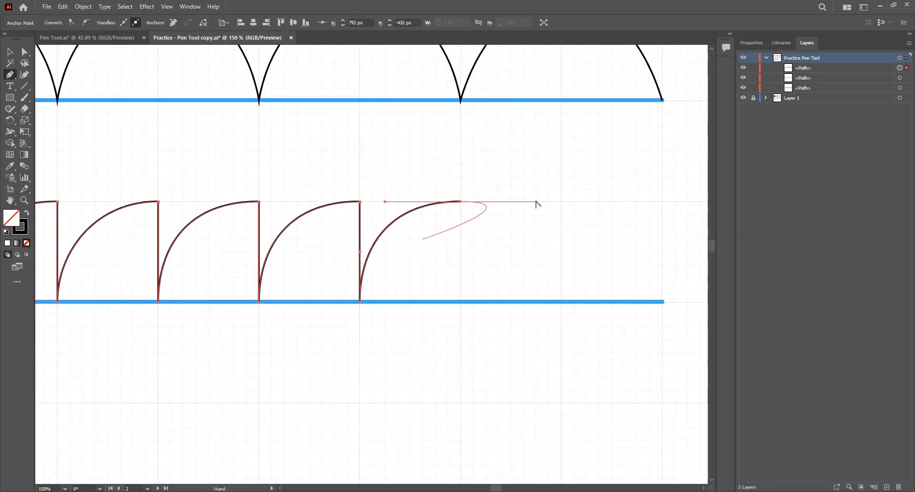
click(461, 301)
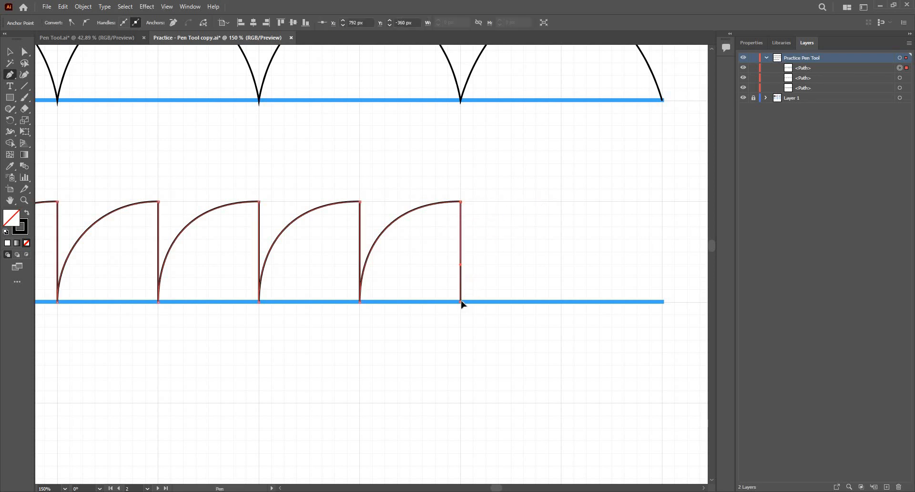
drag(460, 302, 475, 239)
Step: Draw the seventh Curved and Corner shape, arcing to X 864 px and dropping vertically to Y -360 px, ending with an upward handle
drag(561, 201, 562, 264)
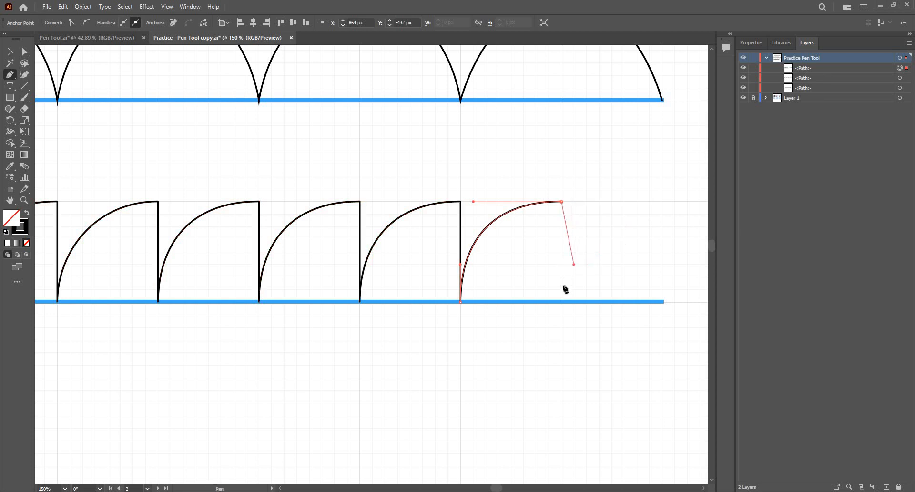
click(561, 302)
drag(575, 277, 438, 257)
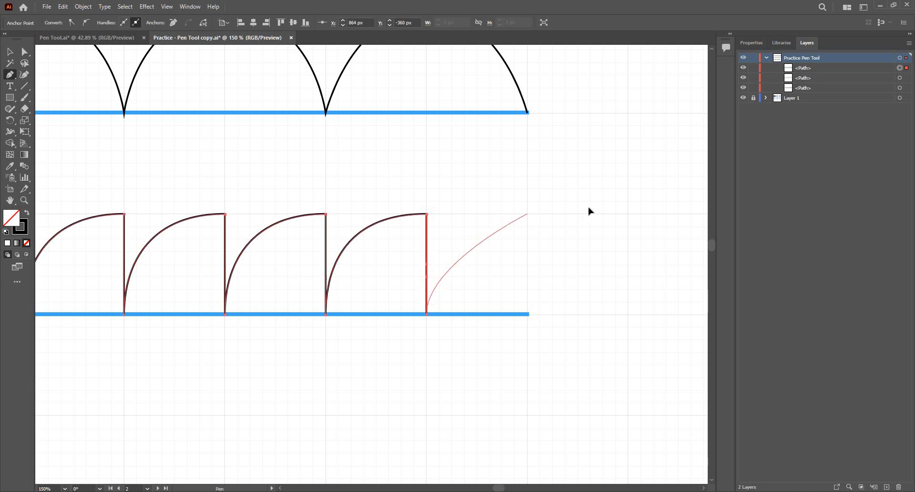
Step: Complete the Curved and Corner row with an eighth shape, arcing to X 936 px and dropping vertically to the baseline's end
drag(527, 214, 603, 214)
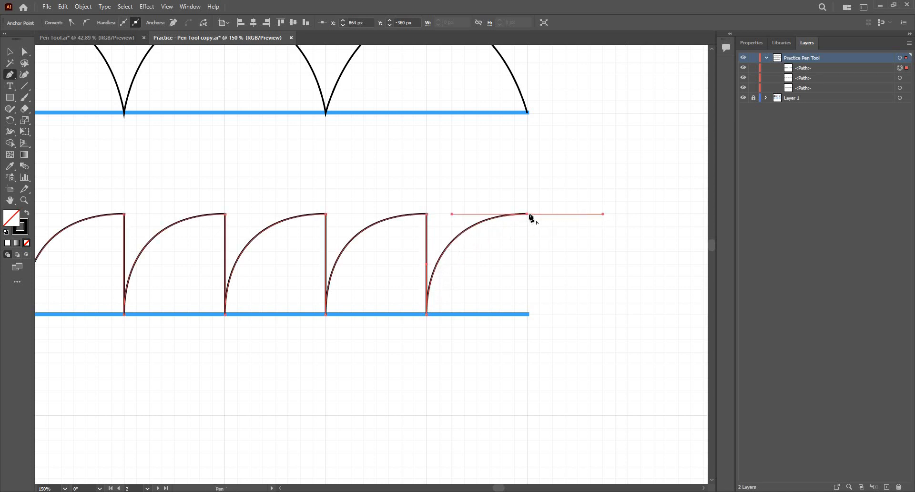
drag(547, 264, 527, 277)
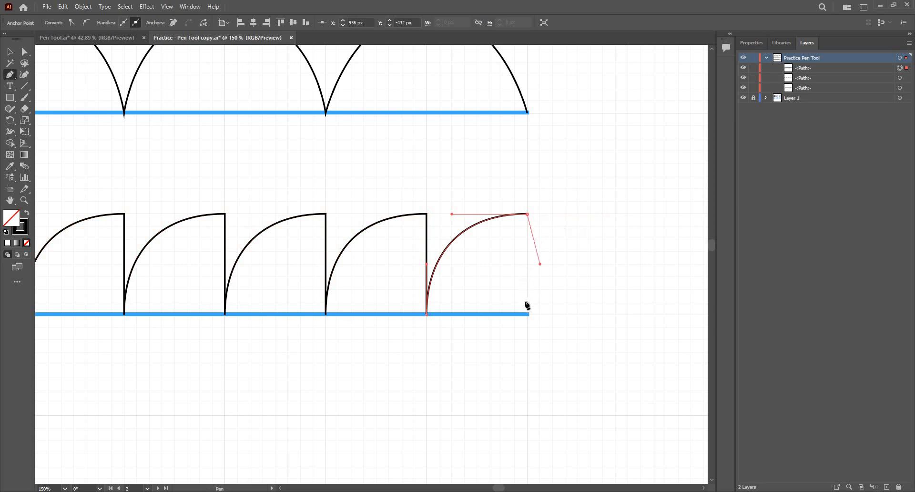
click(528, 314)
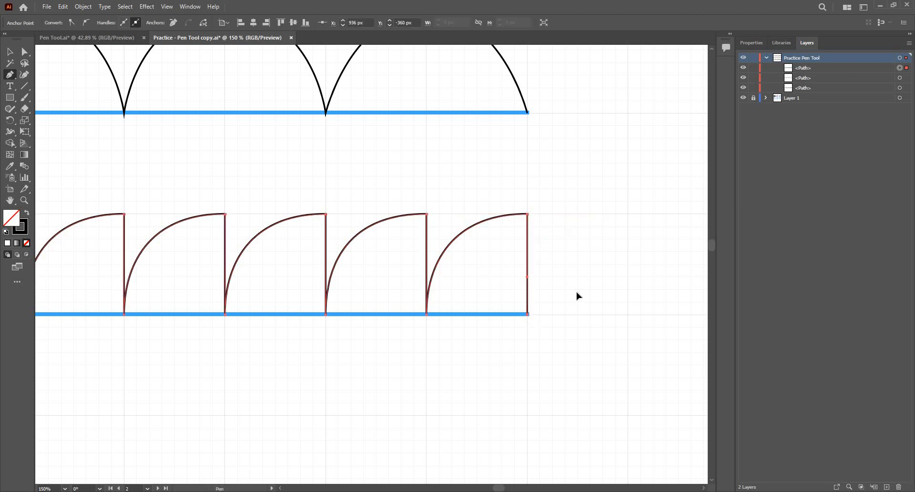
key(v)
Step: Examine the finished rows and the red sample shapes of the Curved changing direction row
scroll(576, 296, down, 1)
scroll(386, 311, down, 3)
scroll(423, 322, up, 1)
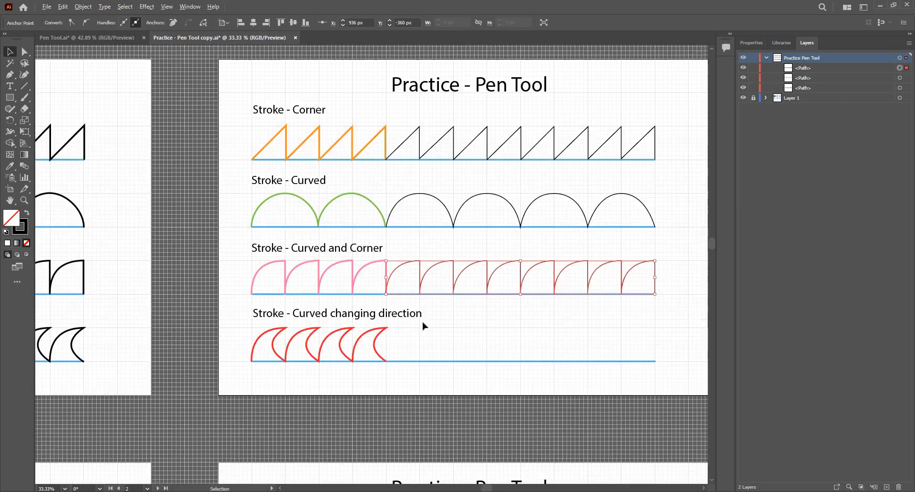
scroll(406, 360, up, 1)
scroll(407, 361, up, 3)
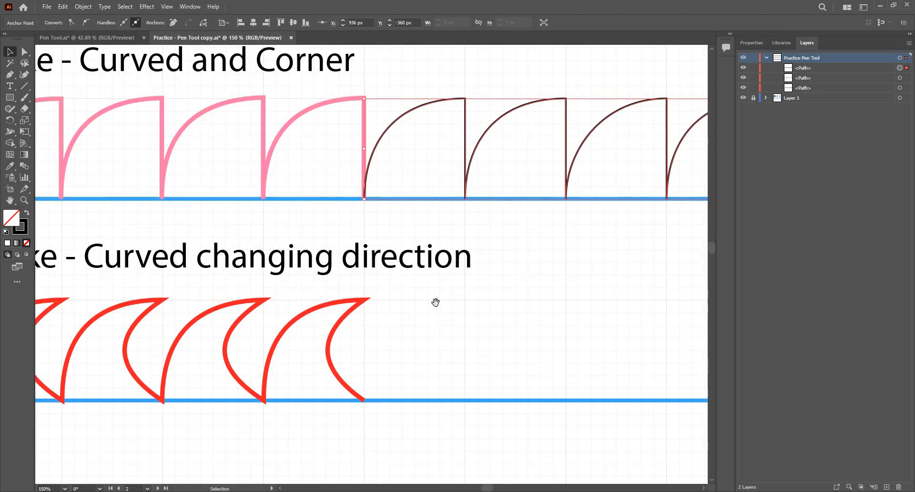
drag(438, 296, 530, 233)
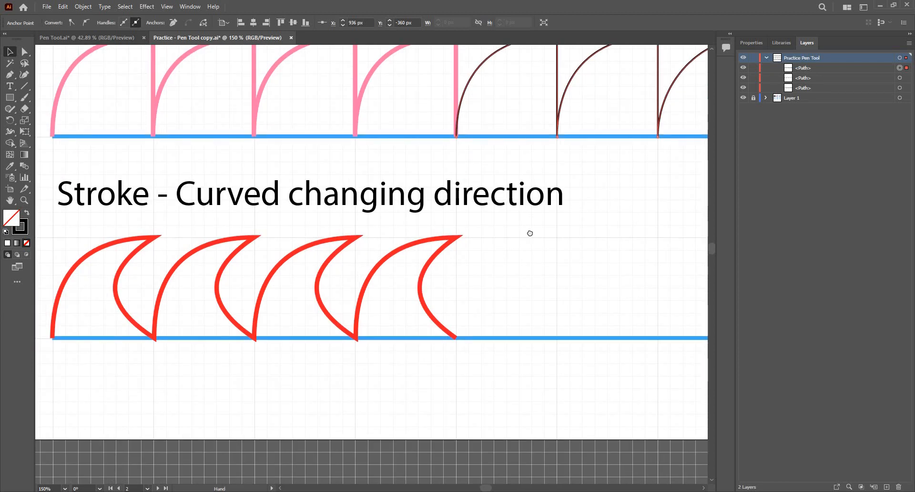
scroll(143, 273, down, 2)
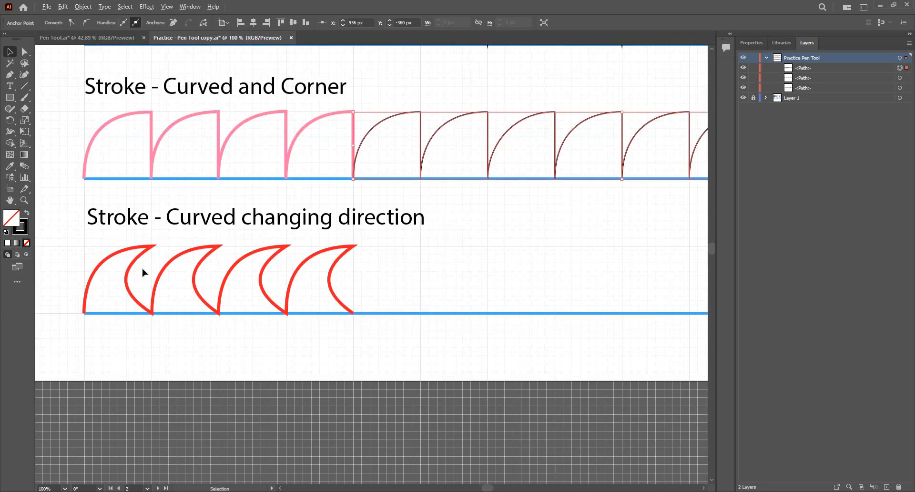
scroll(143, 272, down, 2)
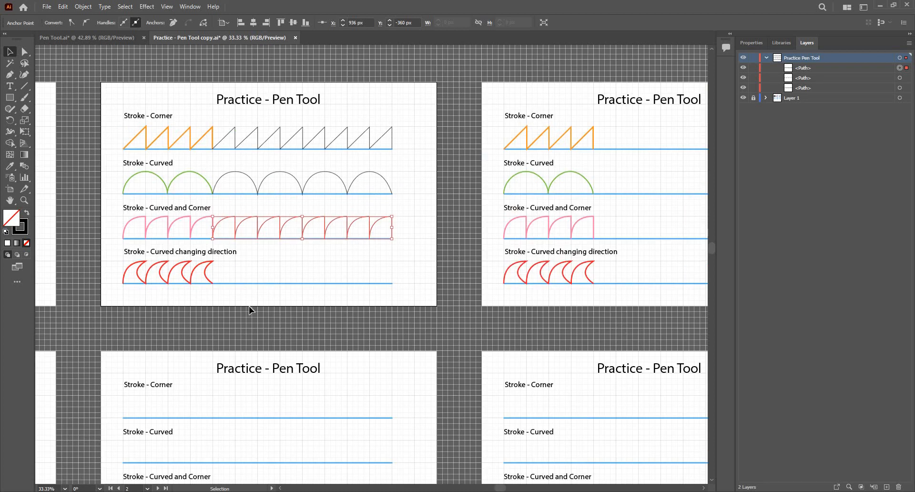
scroll(269, 307, down, 1)
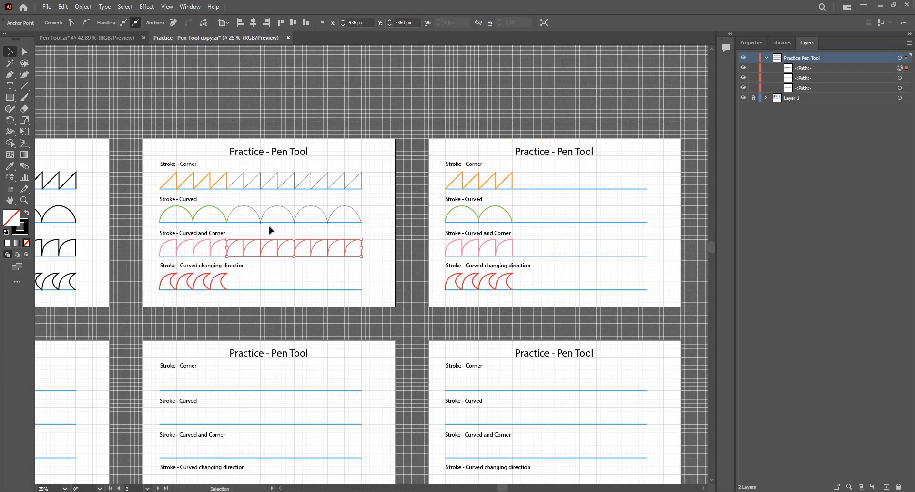
scroll(262, 234, up, 4)
mouse_move(190, 319)
mouse_down()
mouse_move(412, 220)
mouse_move(414, 207)
mouse_up()
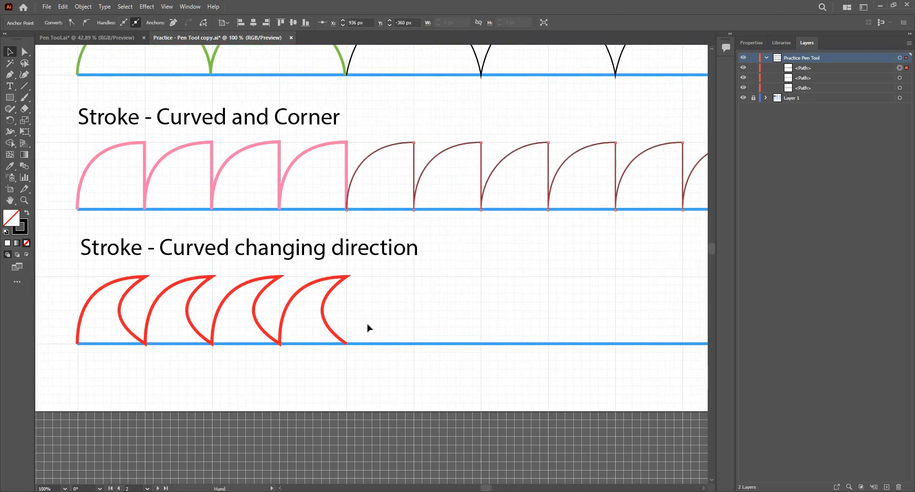
scroll(362, 332, up, 1)
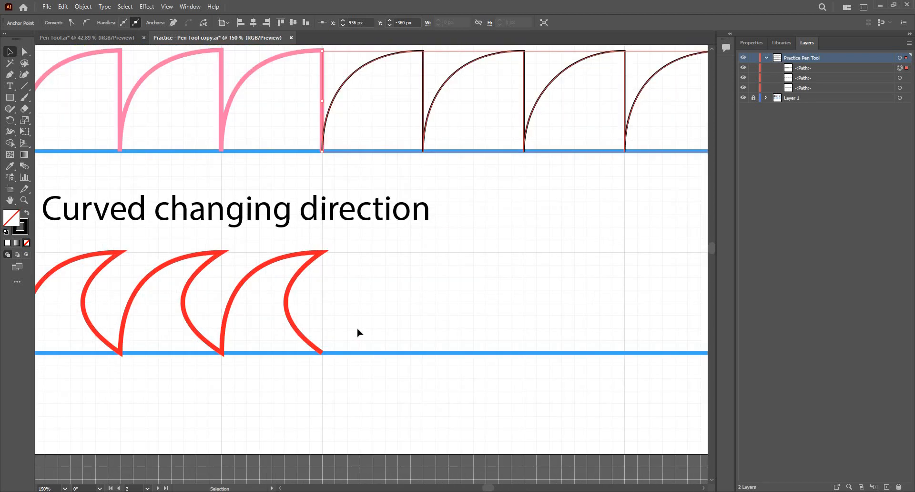
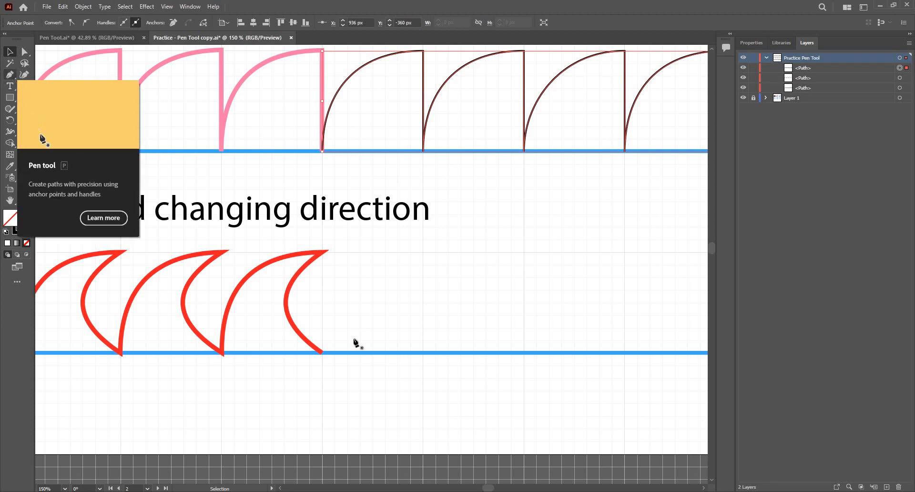
Step: Draw an arc from the red path's baseline end to X 432 px, Y -288 px, followed by a vertical edge down to Y -216 px
key(p)
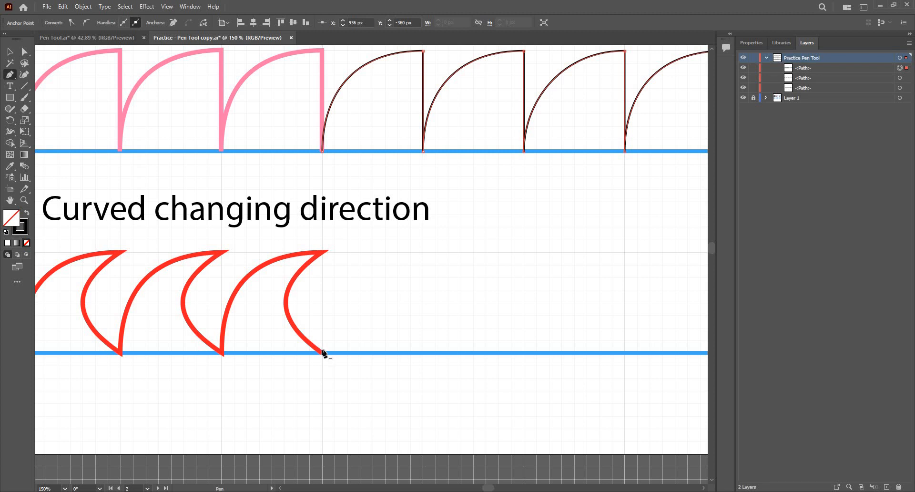
click(323, 351)
key(ctrl+z)
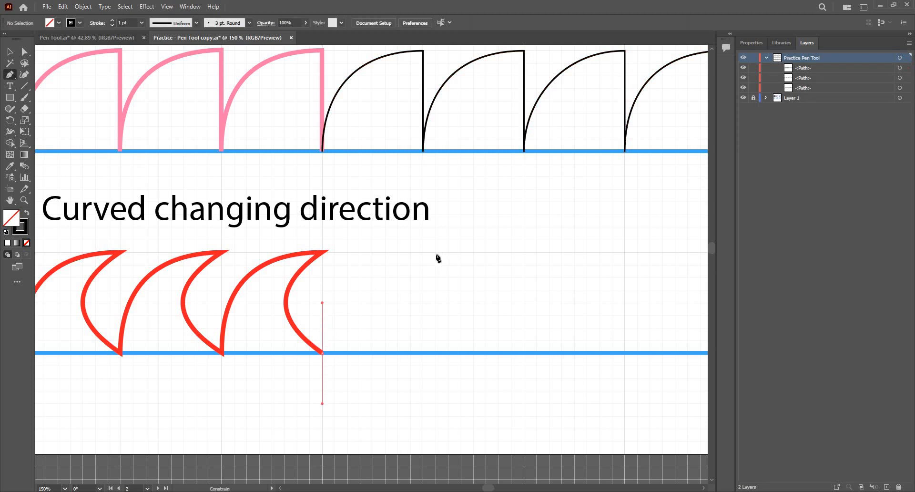
click(423, 252)
drag(423, 253, 500, 255)
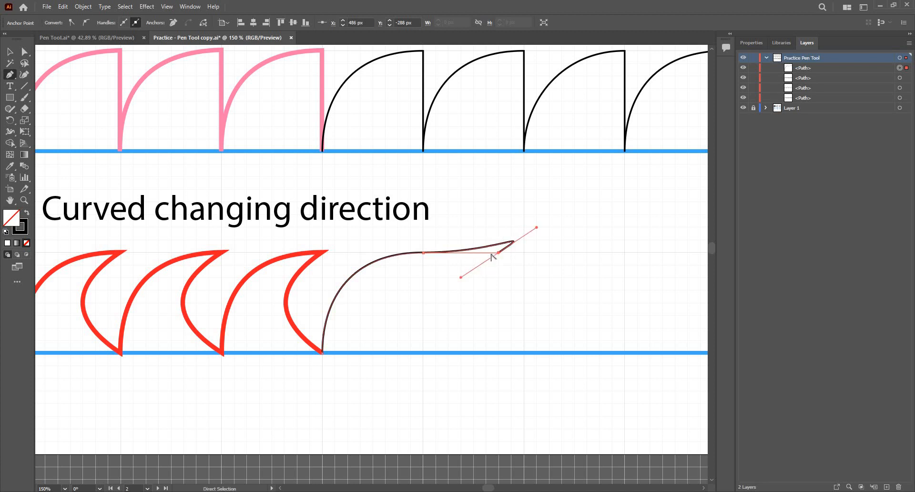
drag(498, 252, 425, 303)
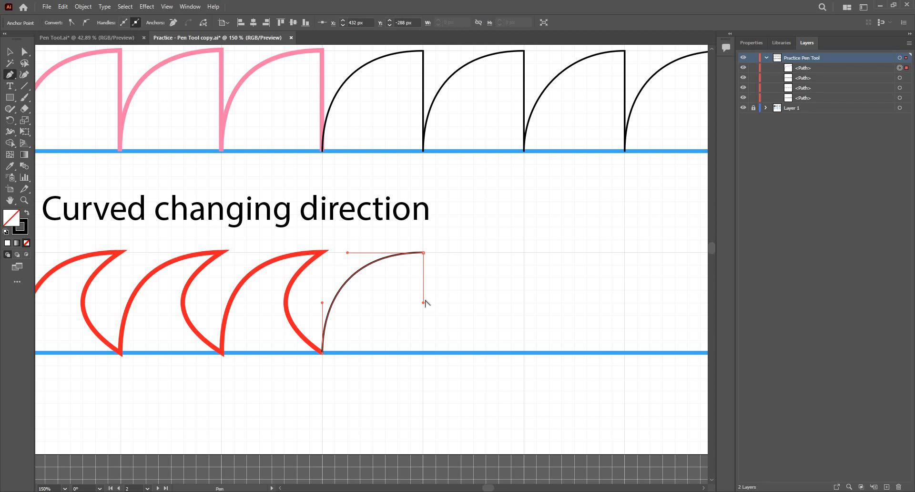
click(424, 352)
key(v)
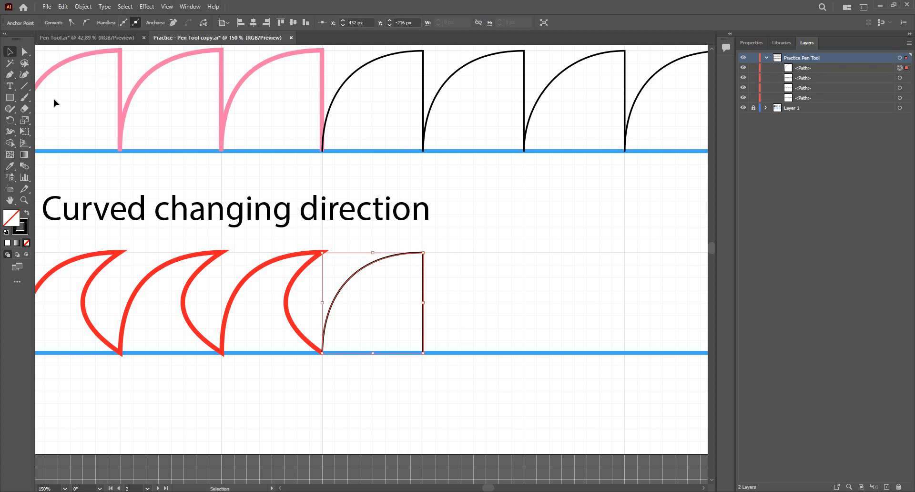
Step: Bend the new vertical edge inward into a crescent with the Anchor Point Tool, extending a handle diagonally down from its upper anchor
click(11, 74)
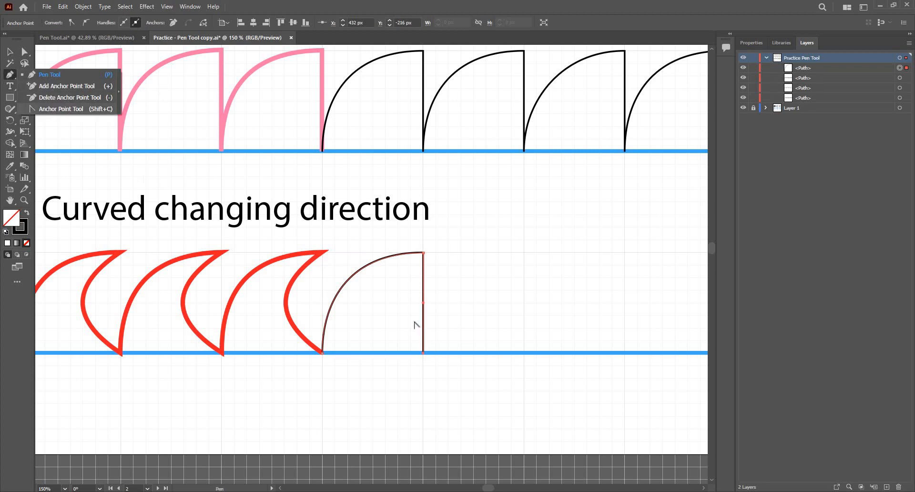
key(shift+c)
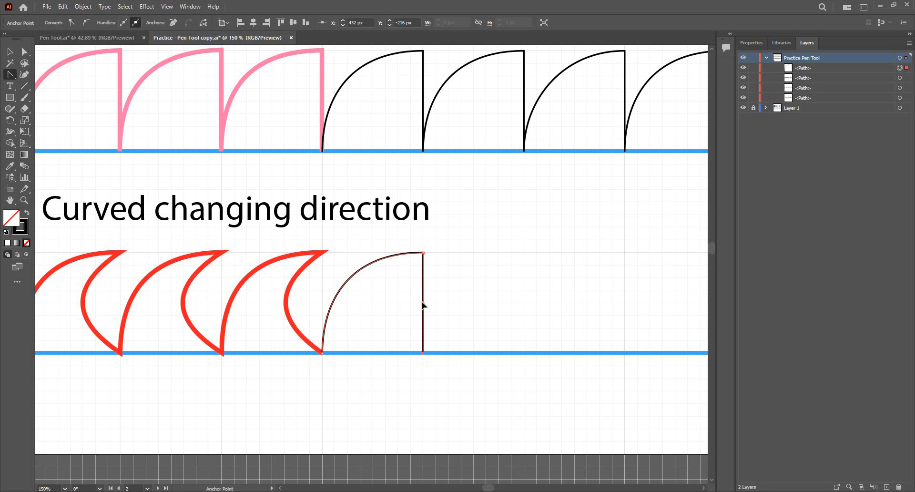
drag(424, 253, 352, 303)
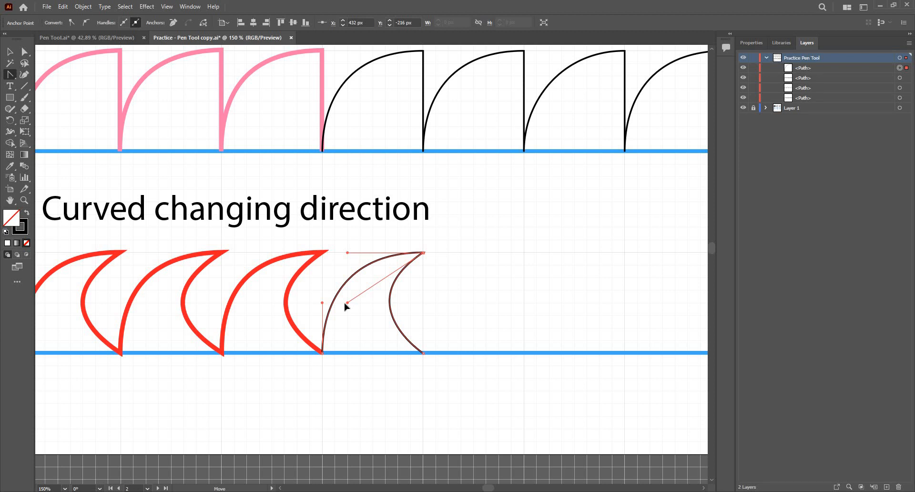
drag(338, 306, 338, 305)
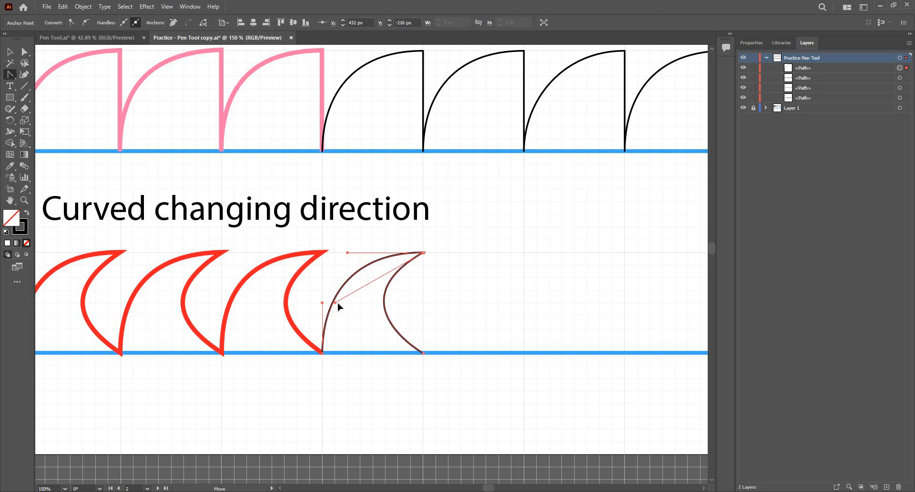
Step: Turn off Snap to Grid and shift the crescent's diagonal handle slightly inward with the Anchor Point Tool
click(382, 311)
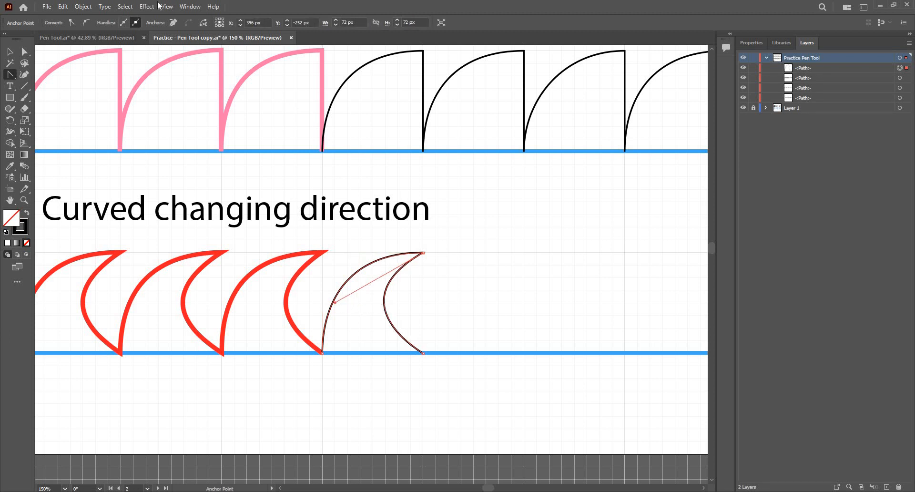
key(alt+v)
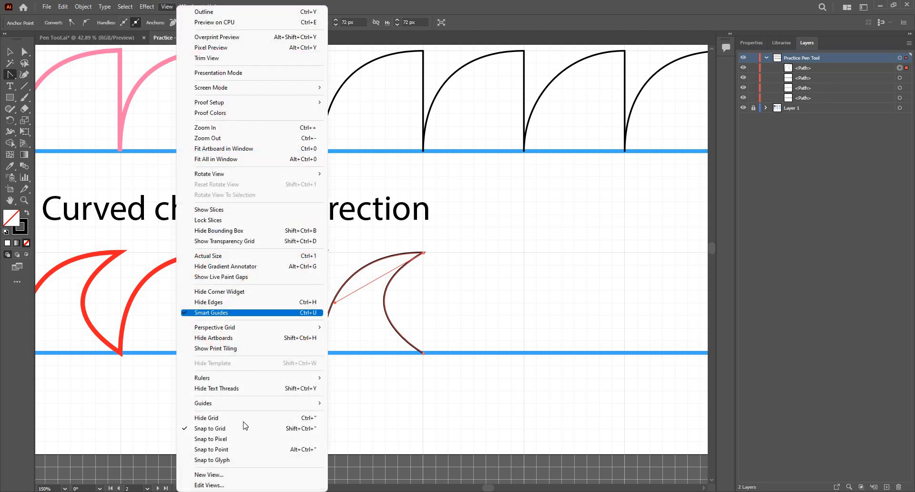
key(Return)
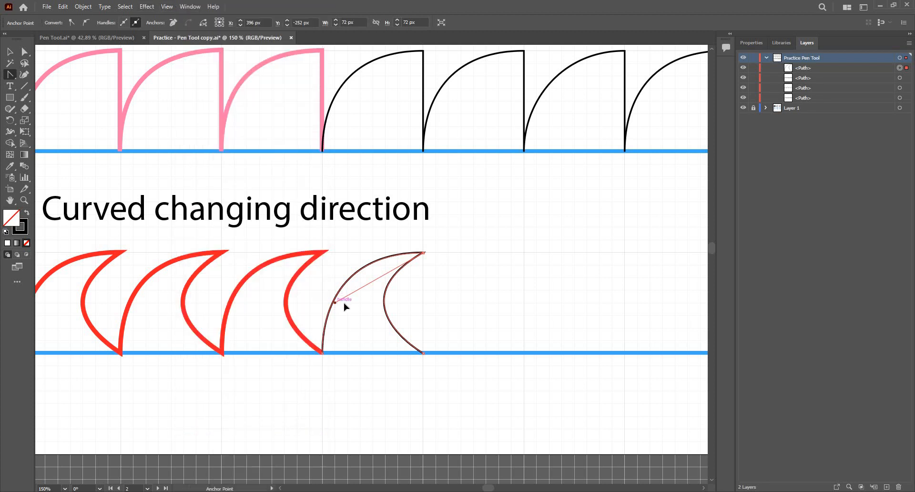
drag(335, 302, 339, 302)
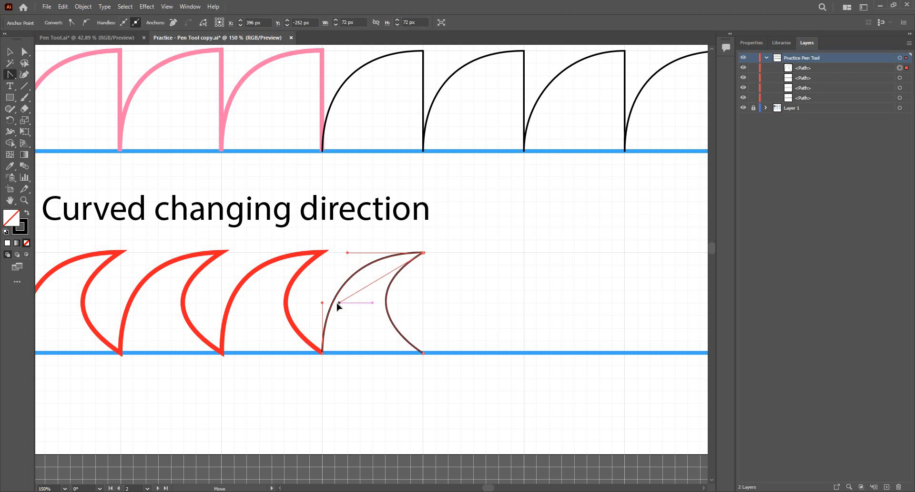
Step: Continue the Curved changing direction path with a second arc to about X 504 px, Y -288 px, dropping vertically to Y -216 px
drag(439, 305, 424, 310)
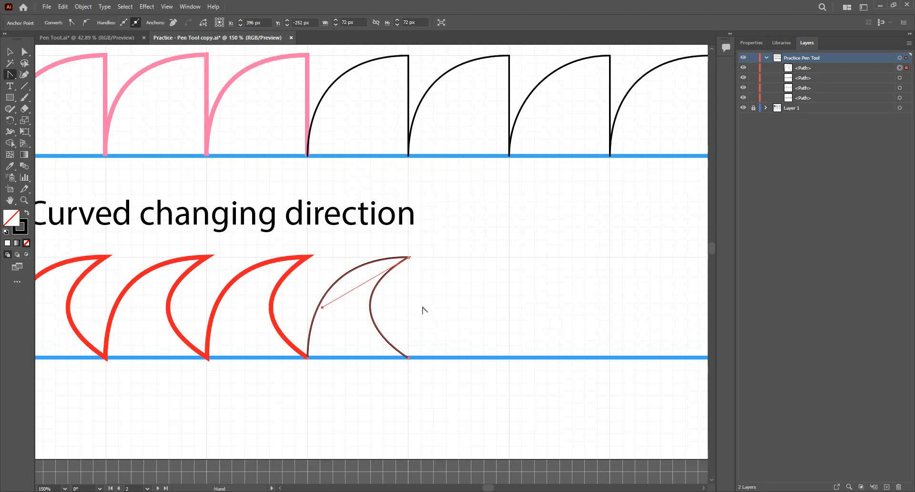
key(p)
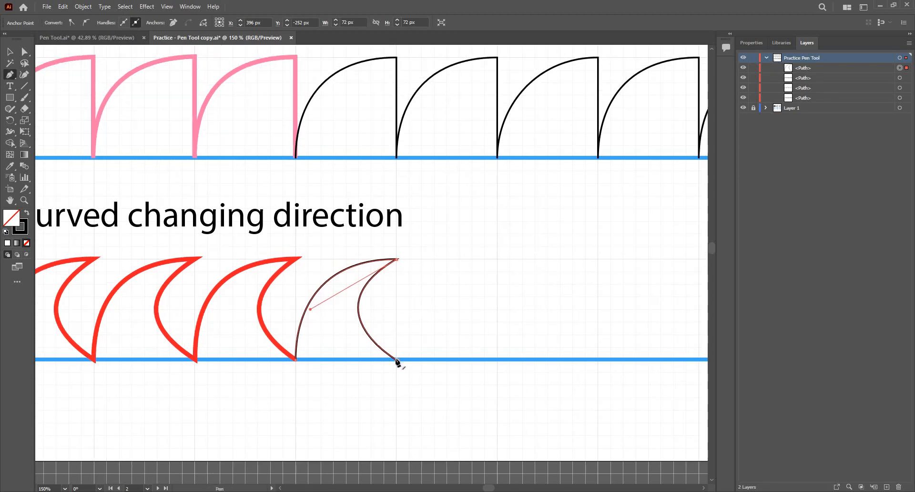
drag(397, 360, 396, 358)
drag(395, 318, 399, 311)
drag(498, 259, 577, 273)
drag(503, 268, 510, 266)
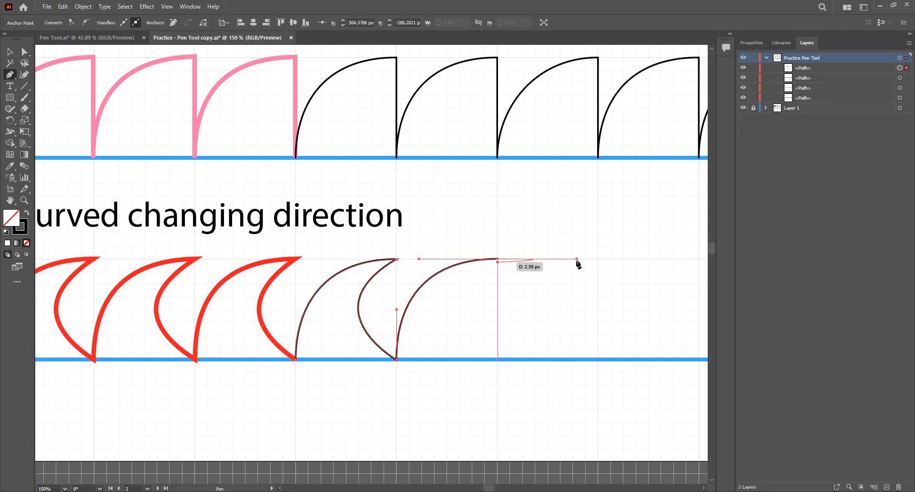
drag(505, 299, 498, 300)
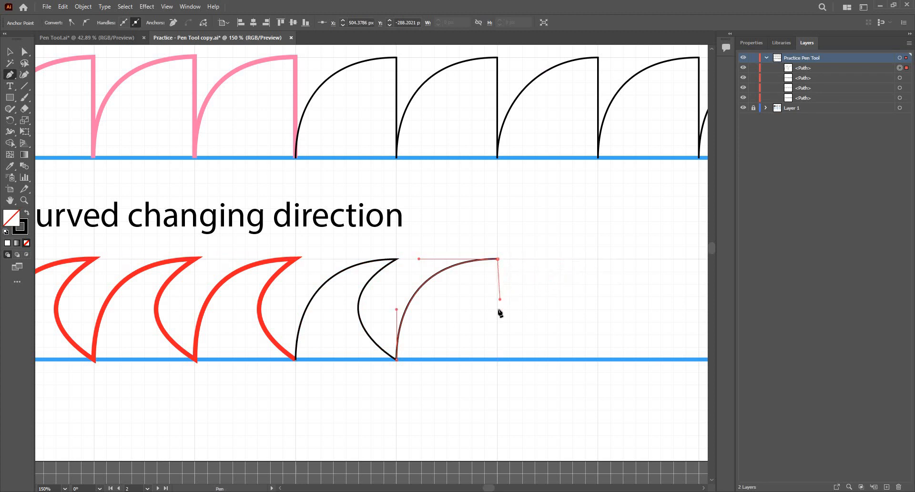
click(497, 360)
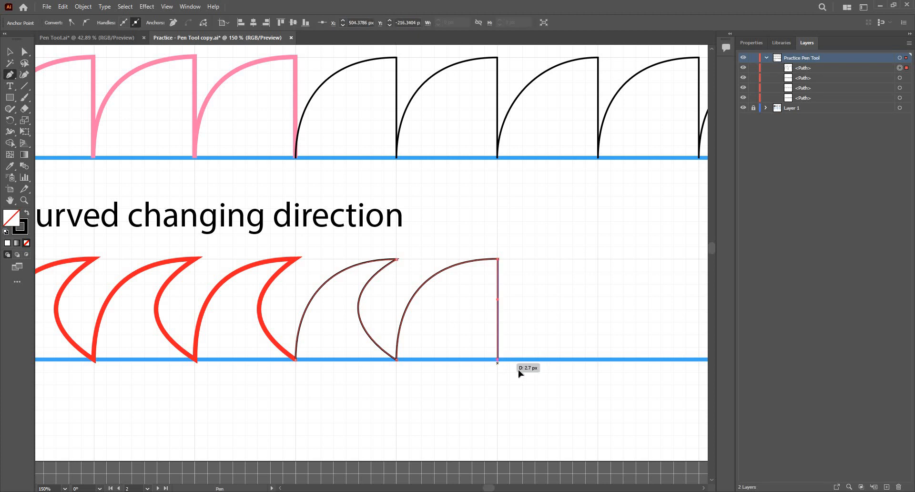
Step: Add a third shape with the Pen tool, arcing to about X 576 px, Y -288 px and dropping vertically to the baseline
key(v)
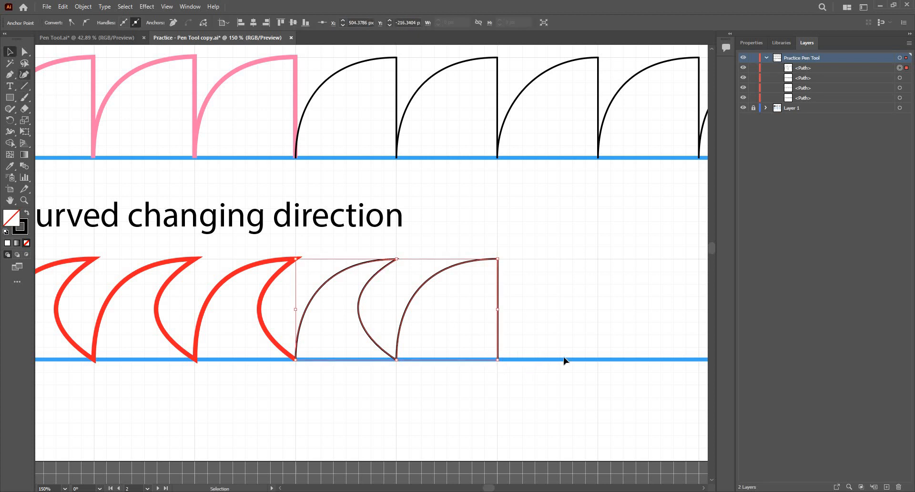
drag(503, 387, 367, 361)
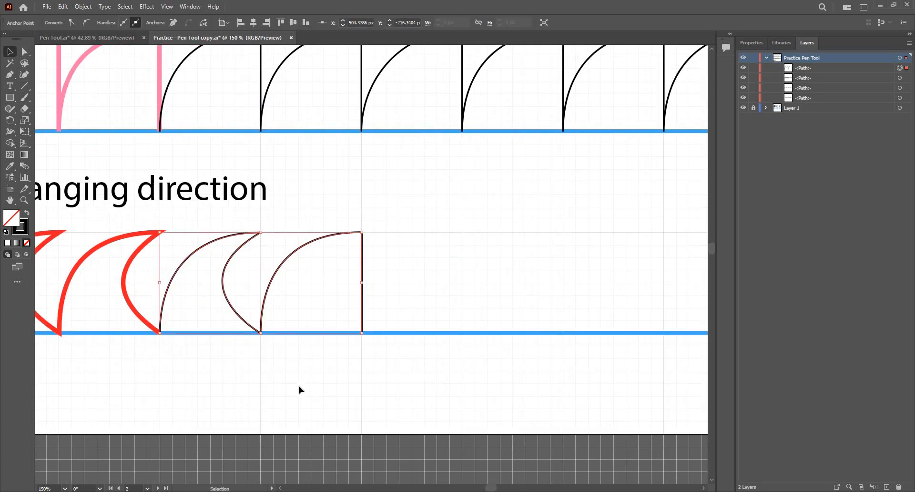
key(ctrl+minus)
key(ctrl+plus)
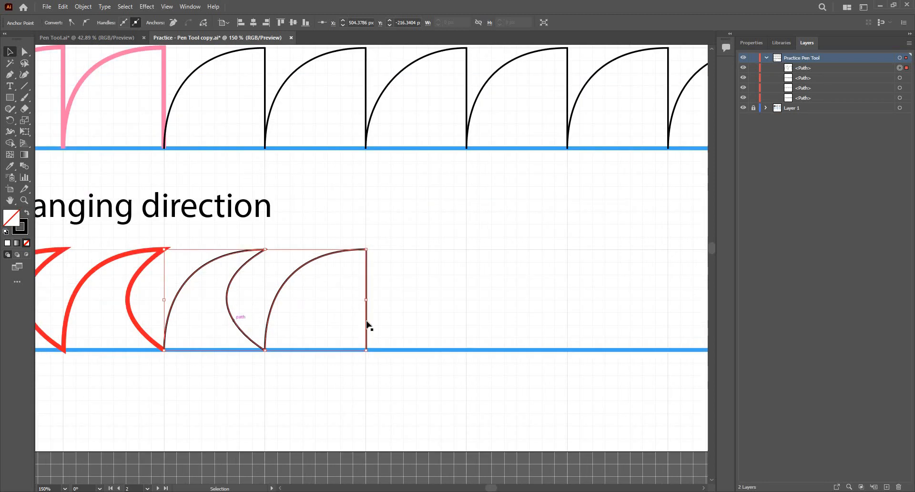
key(ctrl+plus)
click(10, 75)
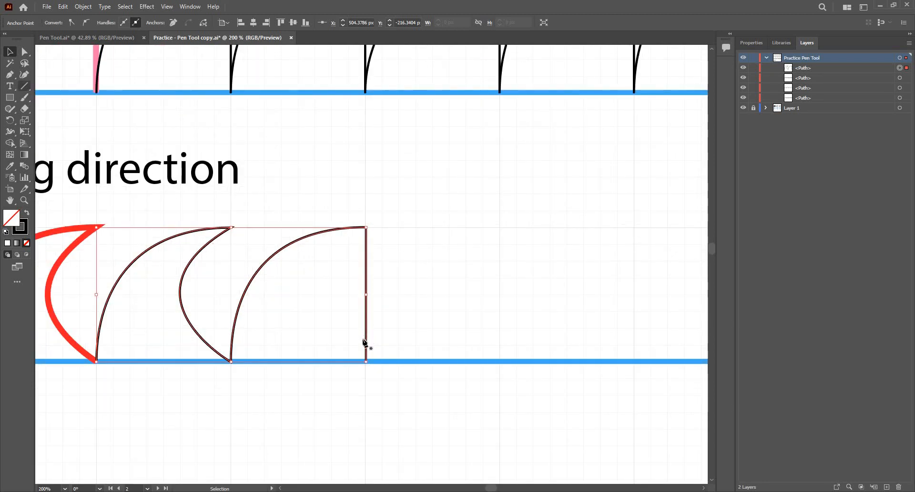
click(367, 347)
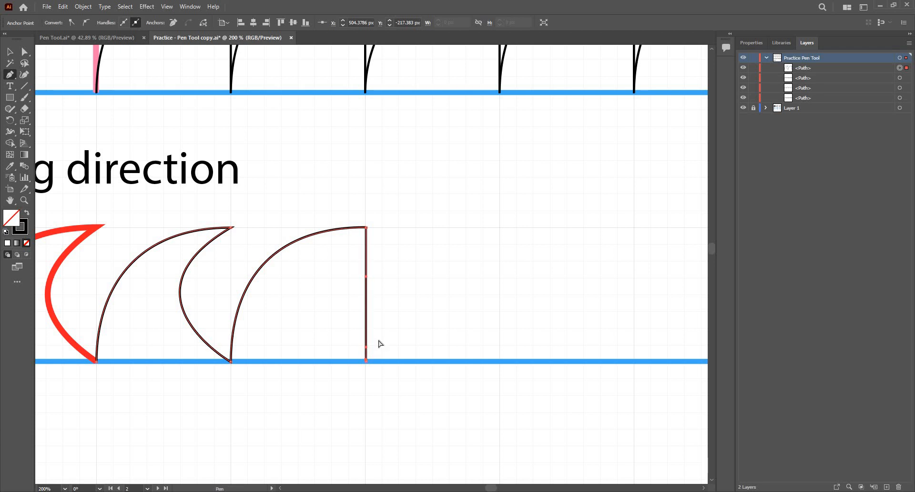
key(ctrl+z)
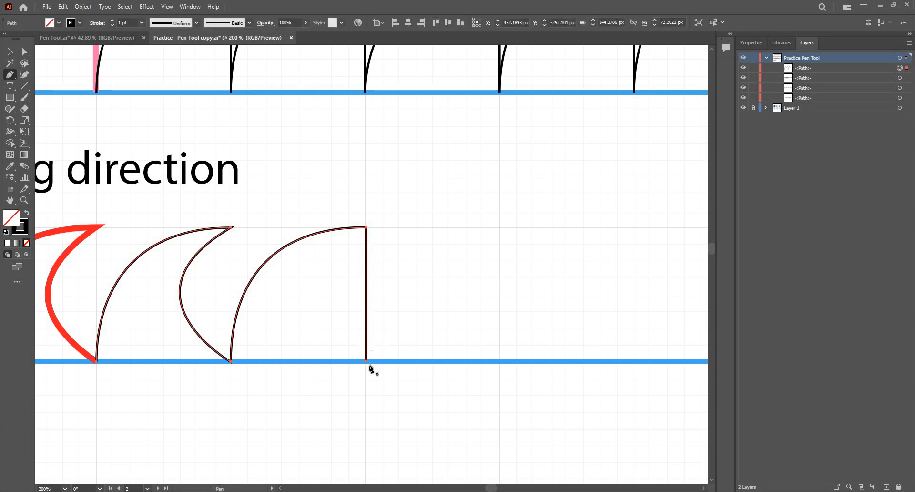
drag(370, 311, 366, 302)
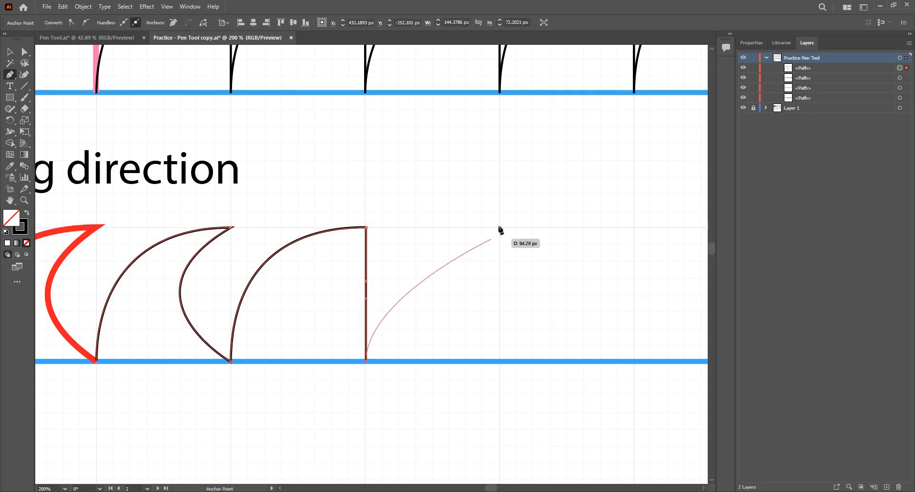
mouse_move(499, 227)
mouse_down()
mouse_move(612, 237)
mouse_move(471, 300)
mouse_move(498, 296)
mouse_up()
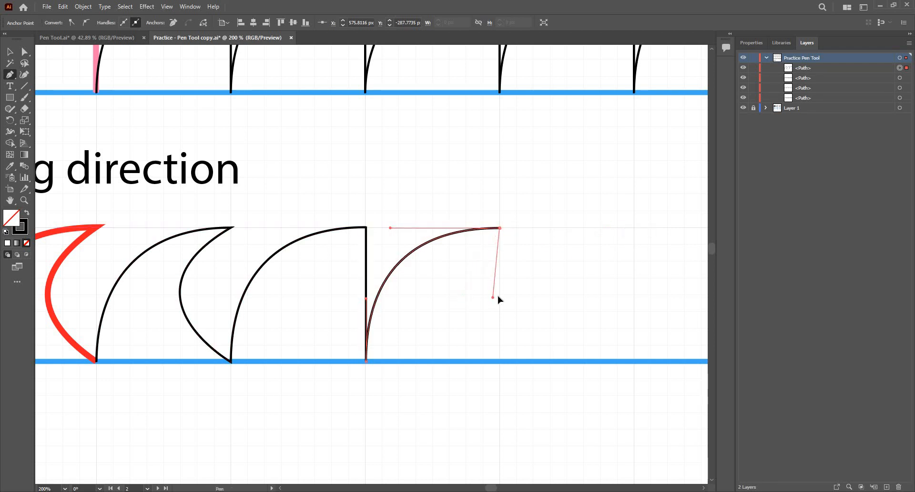
click(499, 361)
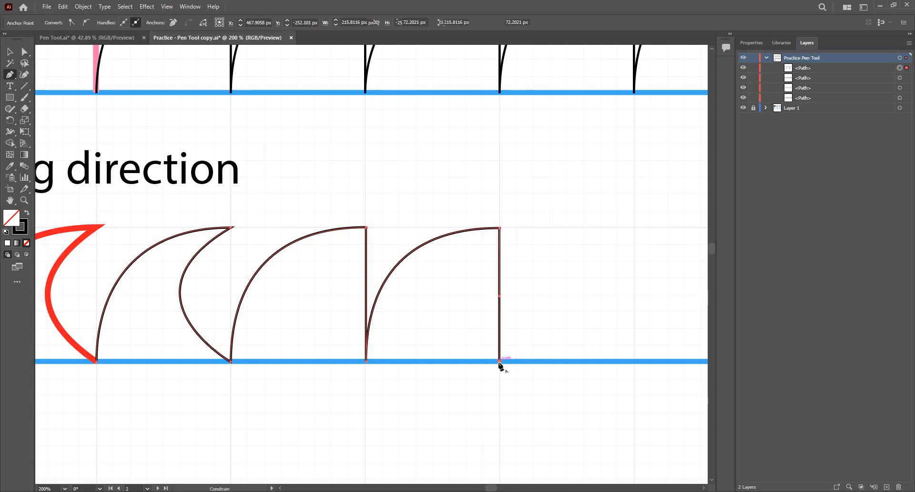
Step: Add a fourth shape, arcing to about X 648 px, Y -288 px and dropping vertically to Y -216 px
drag(499, 362, 500, 291)
drag(550, 319, 415, 307)
mouse_move(500, 215)
mouse_down()
mouse_move(601, 225)
mouse_move(500, 278)
mouse_up()
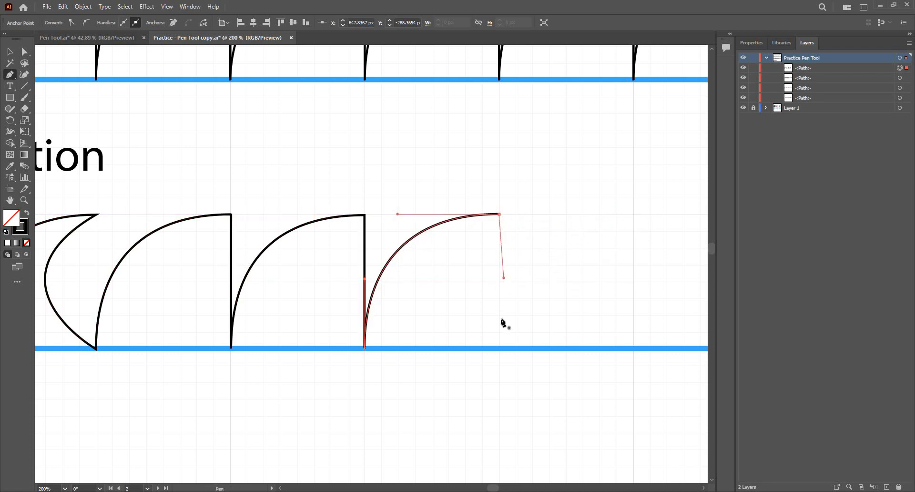
drag(500, 349, 504, 300)
click(499, 214)
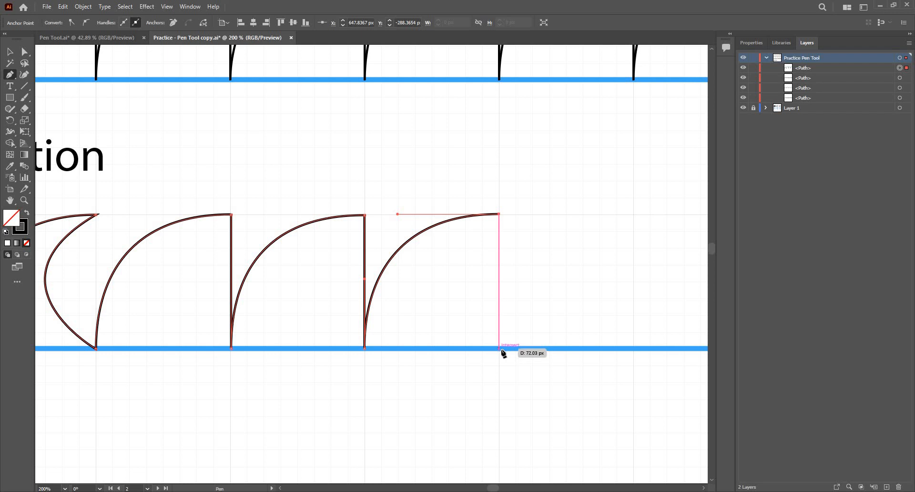
click(500, 349)
Step: Add a fifth shape, arcing to about X 720 px, Y -288 px and dropping vertically to about Y -217 px
key(space)
drag(606, 311, 541, 330)
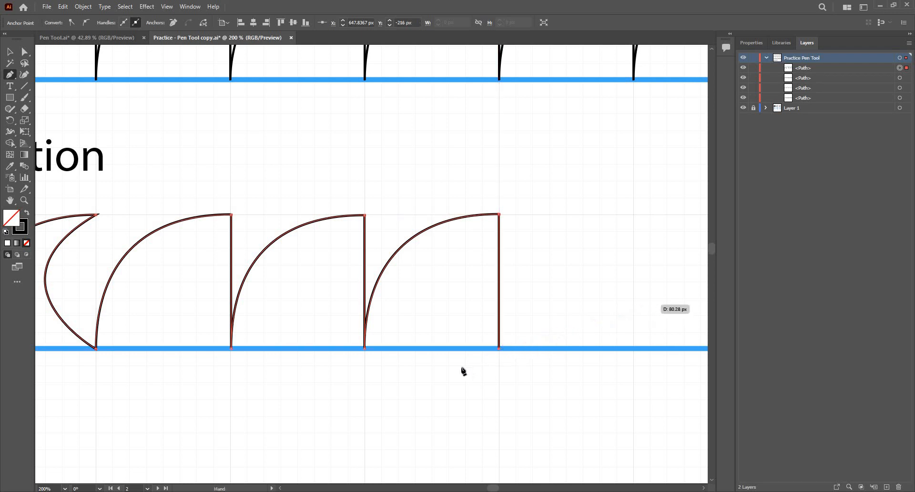
drag(434, 368, 435, 303)
drag(568, 233, 677, 233)
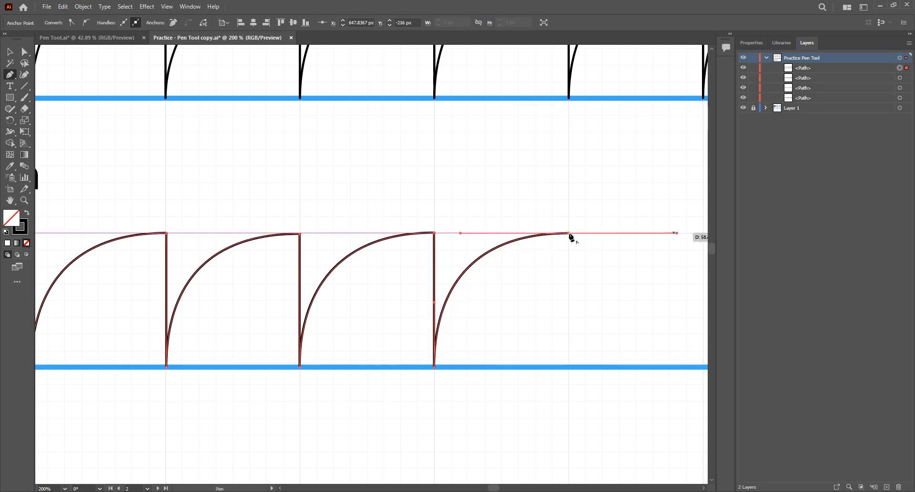
click(569, 234)
drag(599, 322, 522, 291)
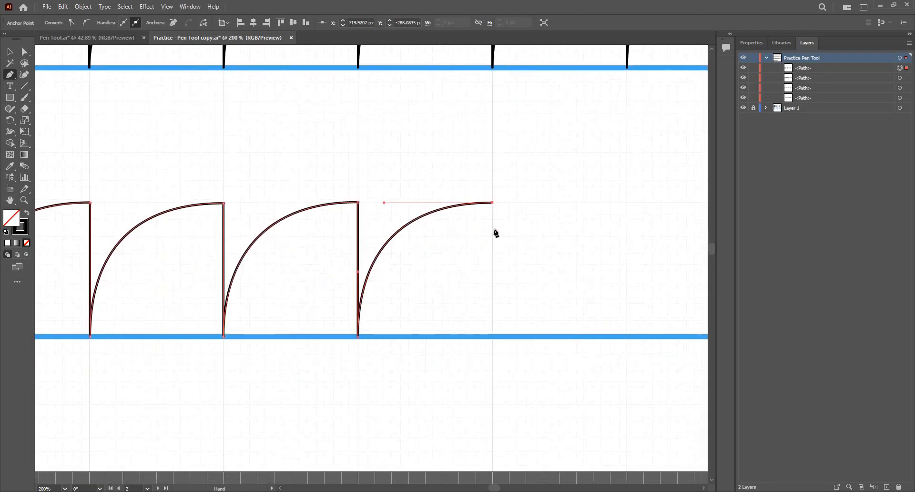
click(493, 334)
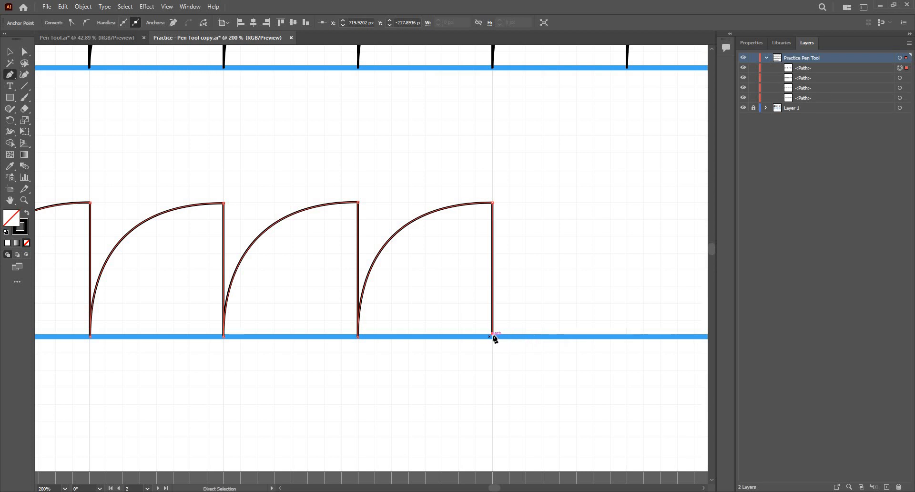
key(ctrl+z)
click(493, 335)
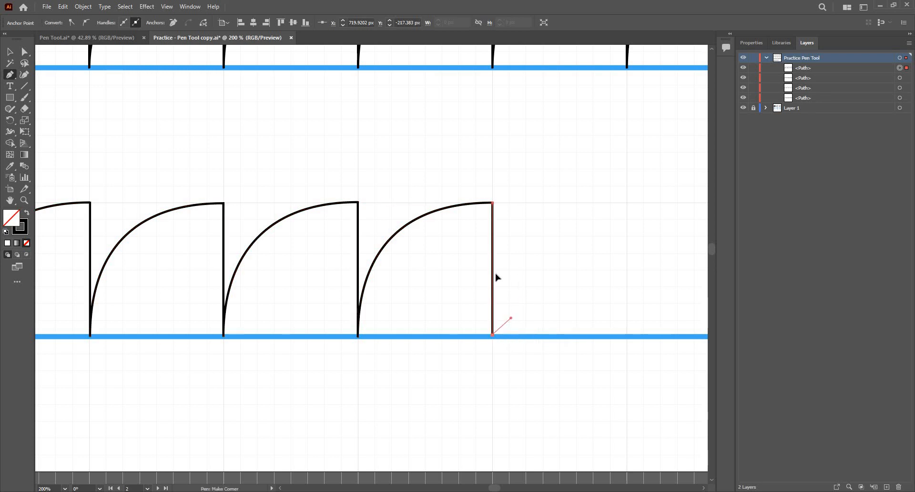
Step: Draw the sixth arc from the baseline to about X 792 px, Y -288 px, redoing its upper anchor until it meets the gridlines
drag(493, 270, 398, 295)
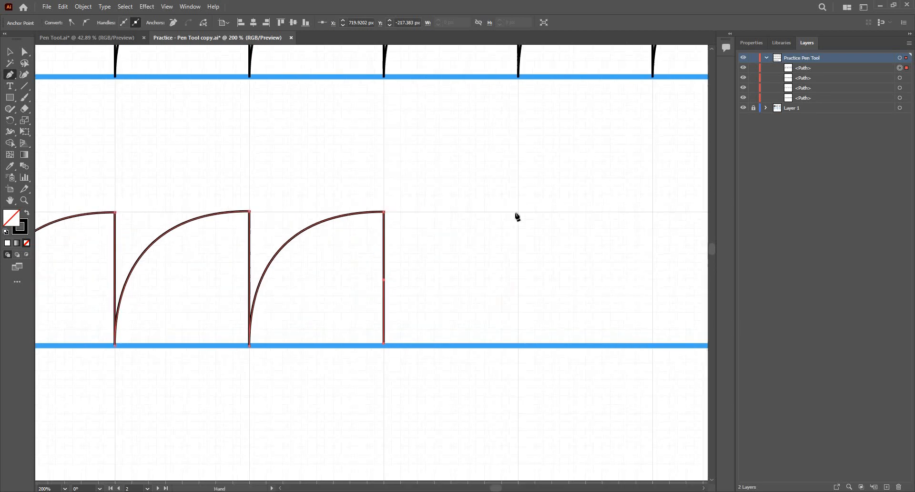
mouse_move(519, 210)
mouse_down()
mouse_move(623, 217)
mouse_move(612, 224)
mouse_up()
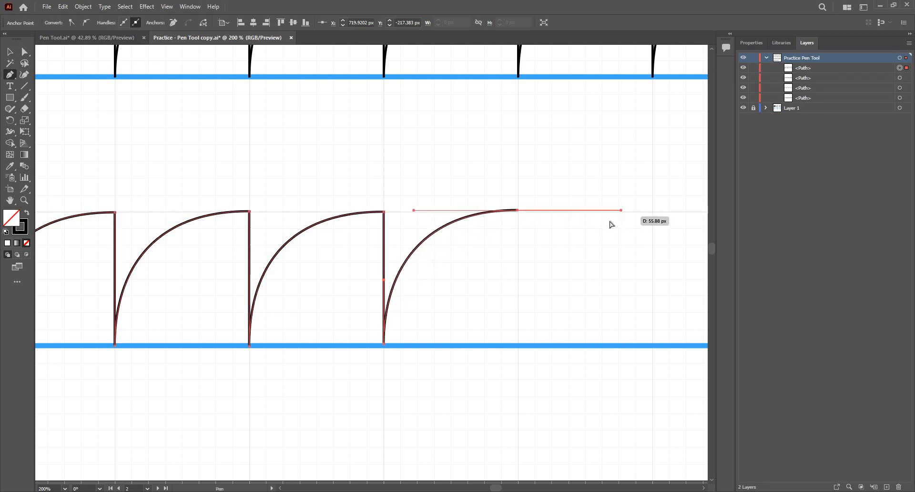
key(ctrl+z)
drag(519, 211, 621, 219)
scroll(515, 210, up, 4)
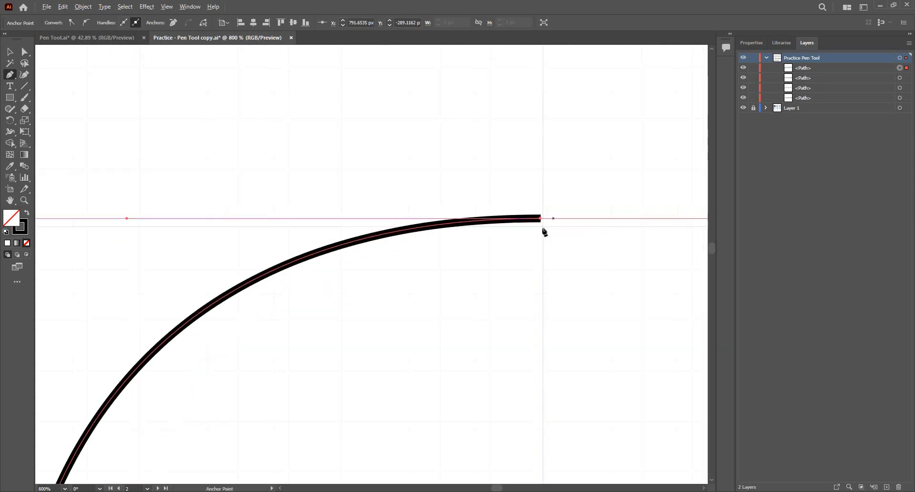
key(ctrl+z)
drag(544, 228, 625, 227)
drag(680, 222, 591, 261)
scroll(591, 261, down, 3)
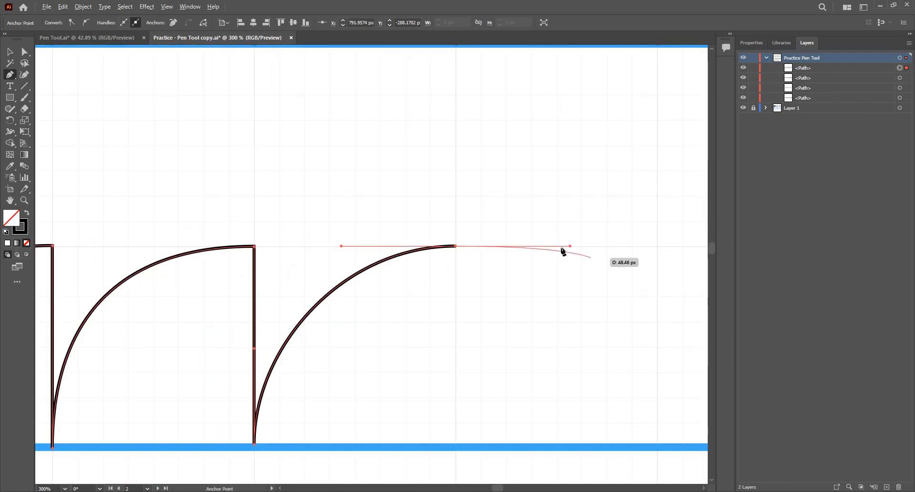
Step: Lengthen the sixth arc's incoming handle to round the curve, and close the shape with a vertical edge down to about Y -216 px
drag(570, 246, 595, 249)
key(ctrl+z)
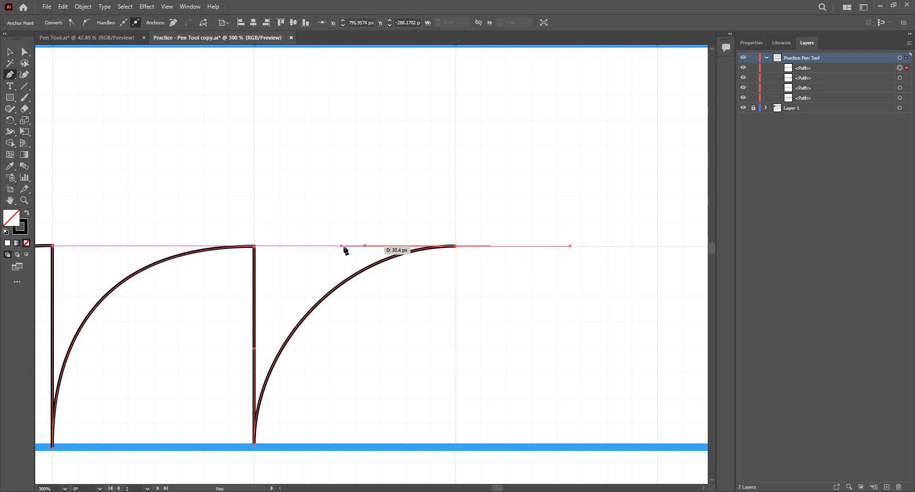
drag(341, 247, 306, 250)
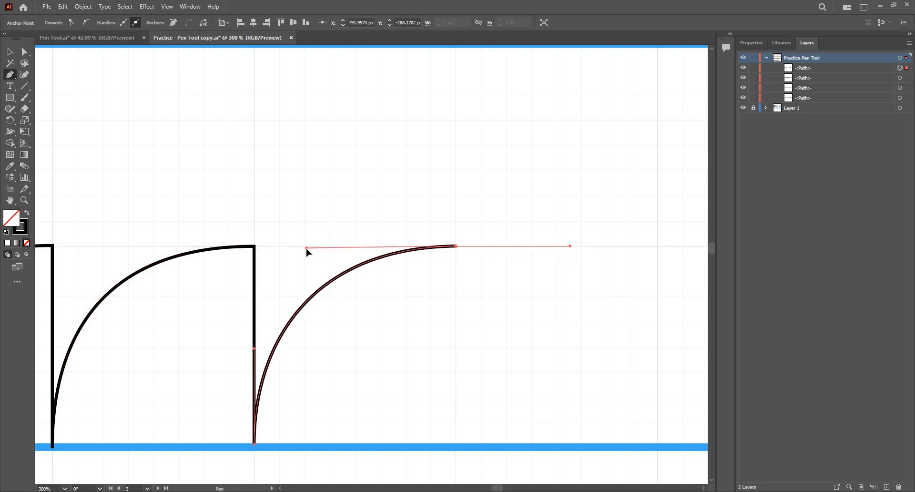
click(456, 246)
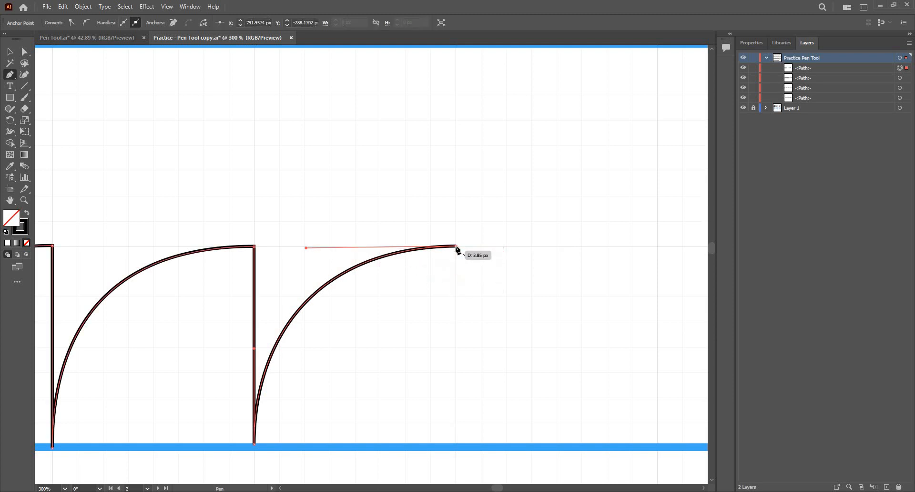
click(456, 446)
Step: Add a seventh shape, arcing from the baseline to about X 864 px, Y -288 px and dropping vertically to about Y -216 px
key(ctrl+minus)
key(ctrl+minus)
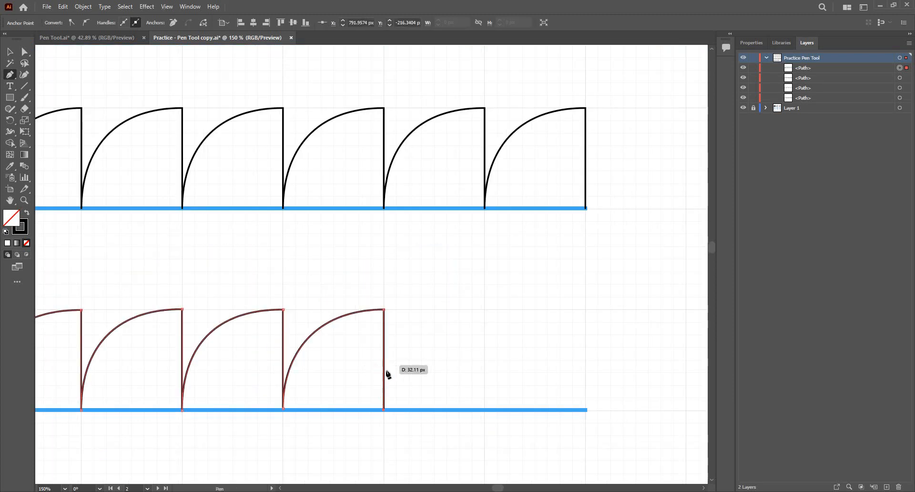
drag(384, 410, 388, 361)
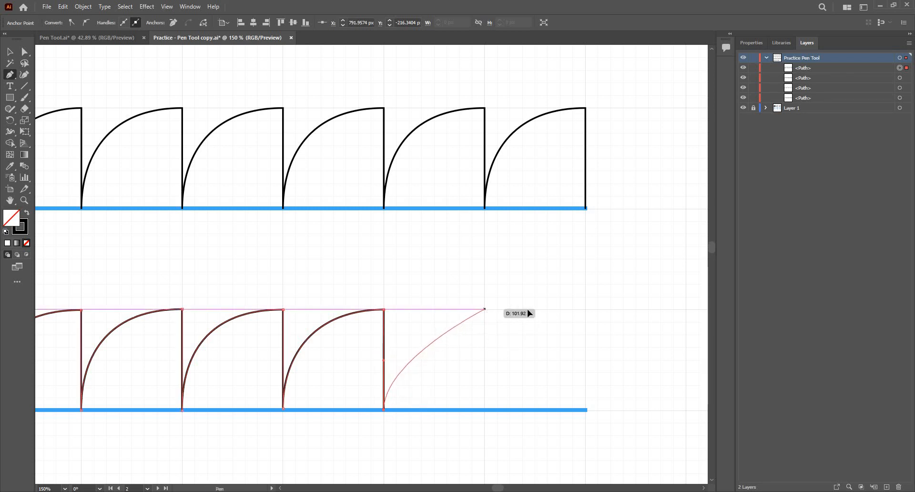
drag(528, 310, 551, 316)
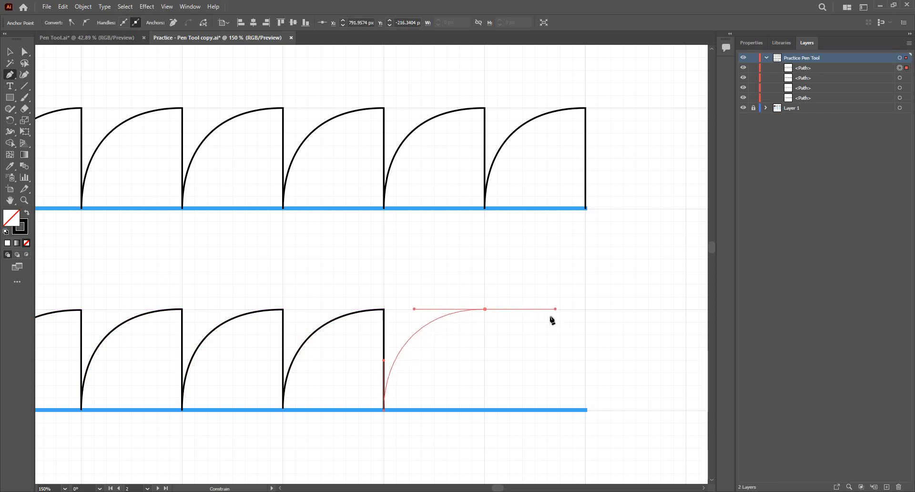
drag(491, 314, 488, 311)
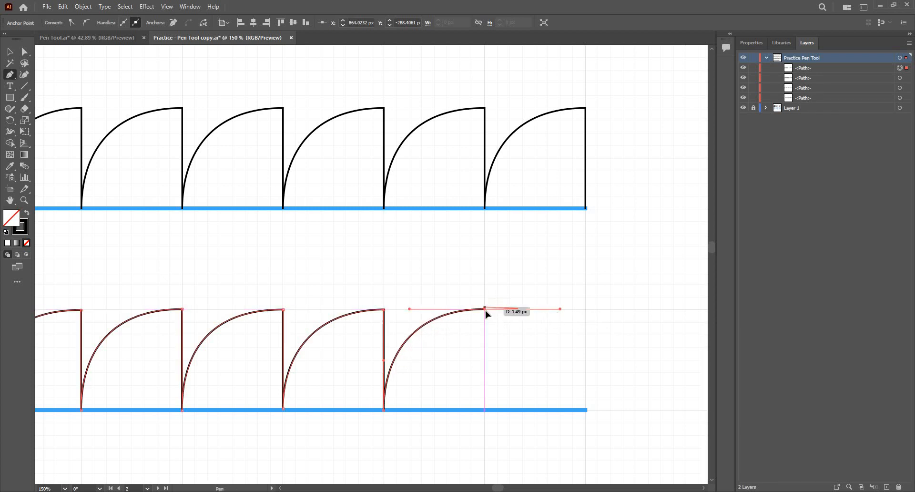
click(485, 309)
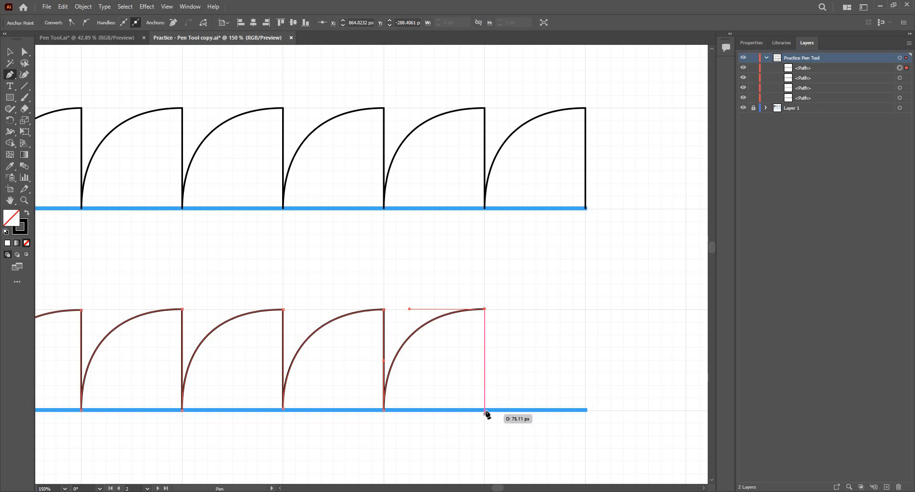
click(485, 411)
Step: Add the eighth and last shape, arcing to about X 936 px, Y -288 px and dropping vertically to Y -216 px
drag(499, 414, 439, 352)
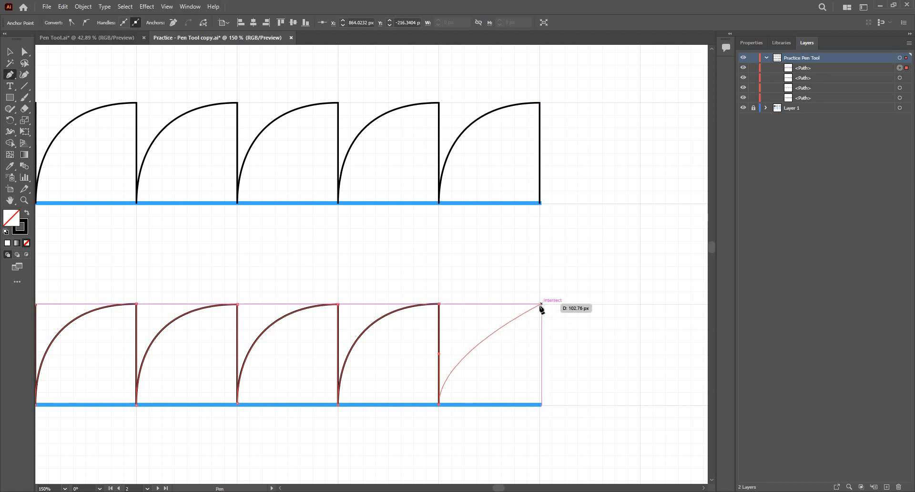
drag(540, 304, 539, 352)
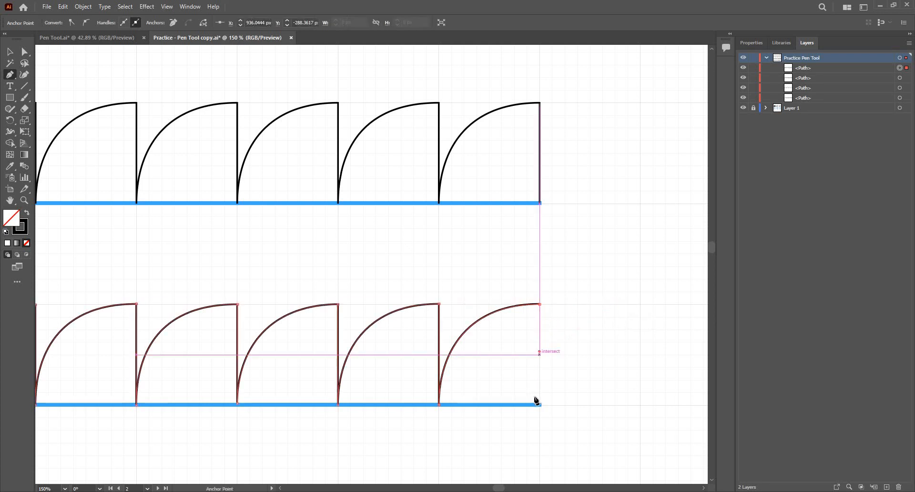
click(540, 405)
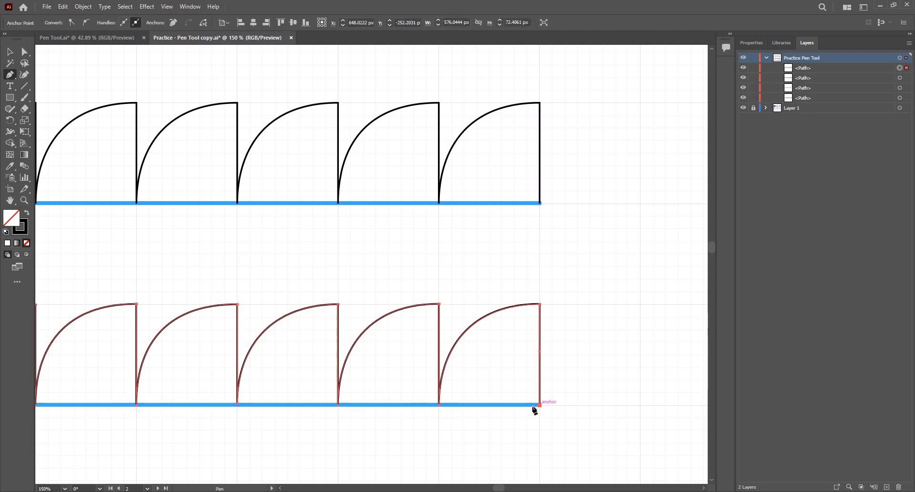
Step: Bend the second shape's vertical edge inward with the Anchor Point tool and refine its curve into a crescent
key(ctrl+0)
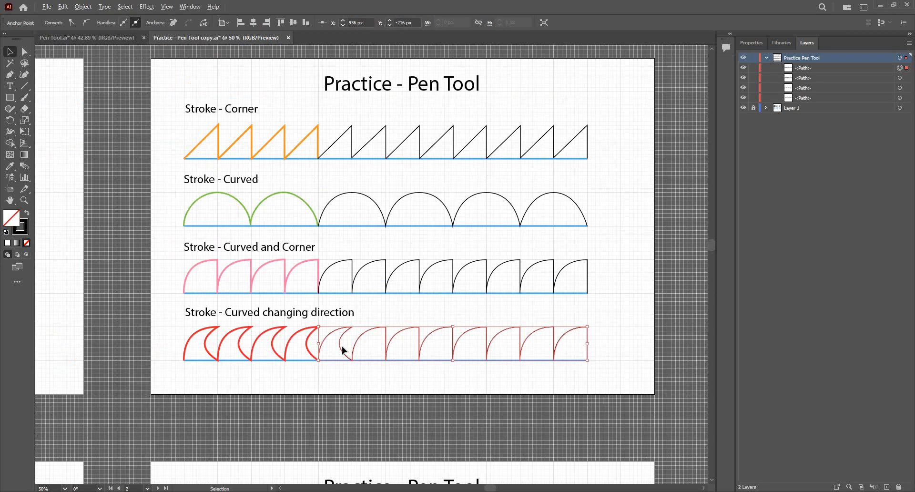
key(ctrl+1)
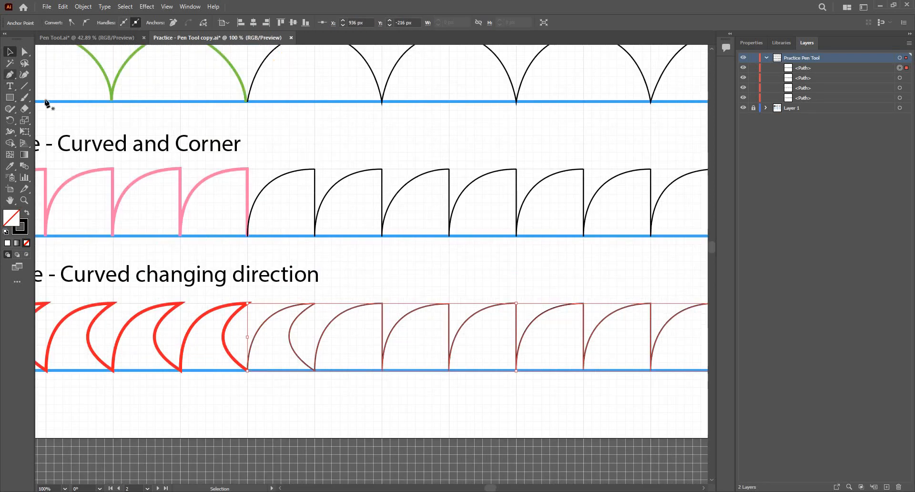
key(p)
drag(16, 80, 48, 108)
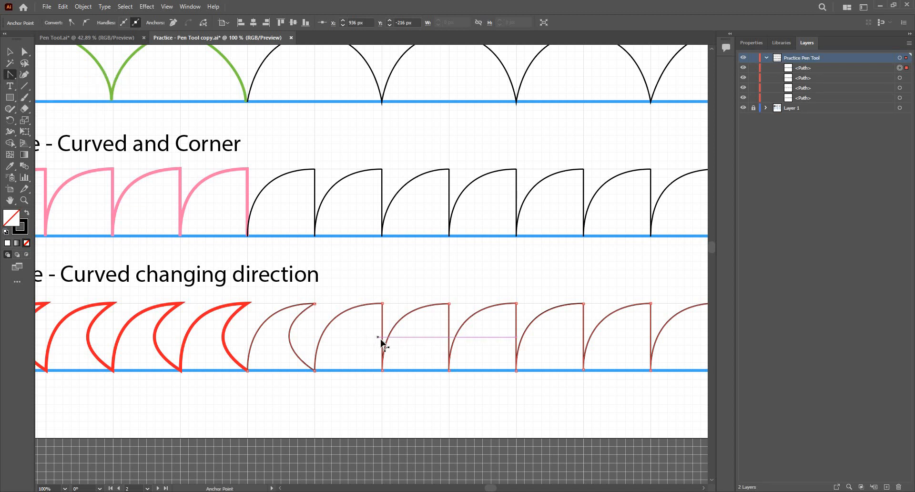
drag(382, 338, 362, 344)
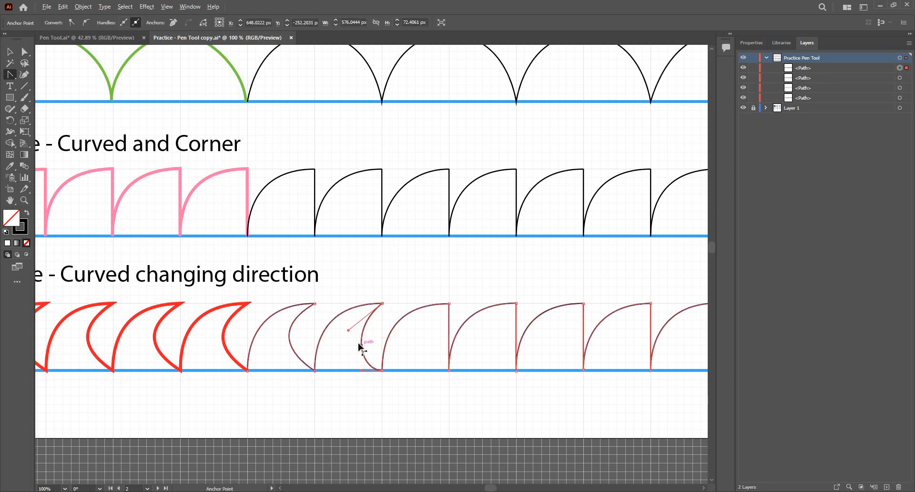
scroll(362, 344, up, 2)
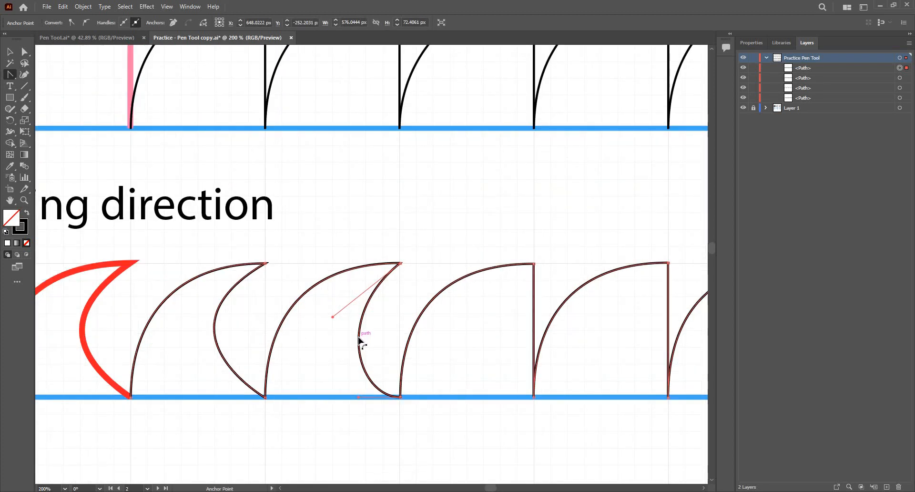
drag(358, 335, 350, 331)
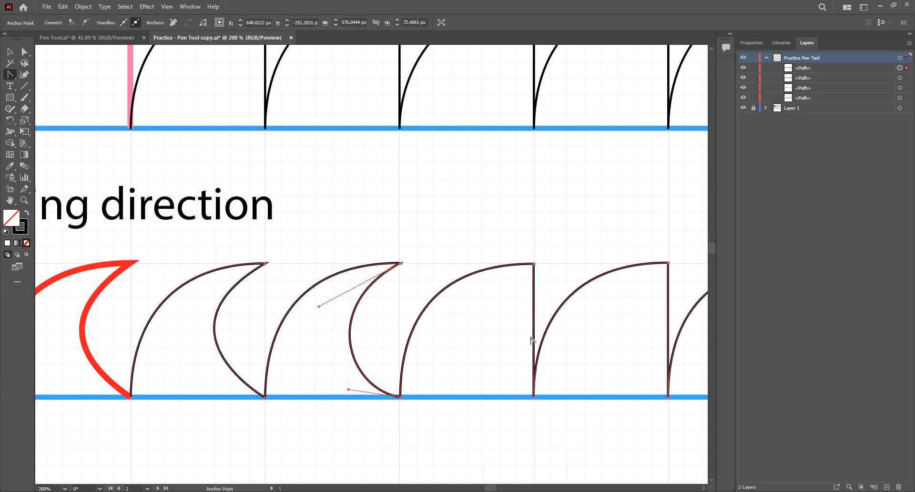
Step: Bend the vertical edges of the third and fourth shapes inward into crescents
drag(535, 333, 486, 330)
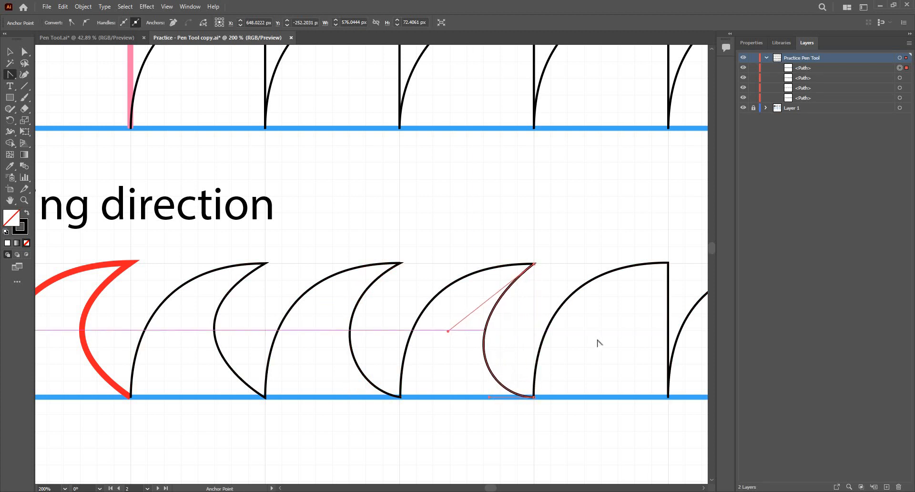
scroll(537, 339, right, 3)
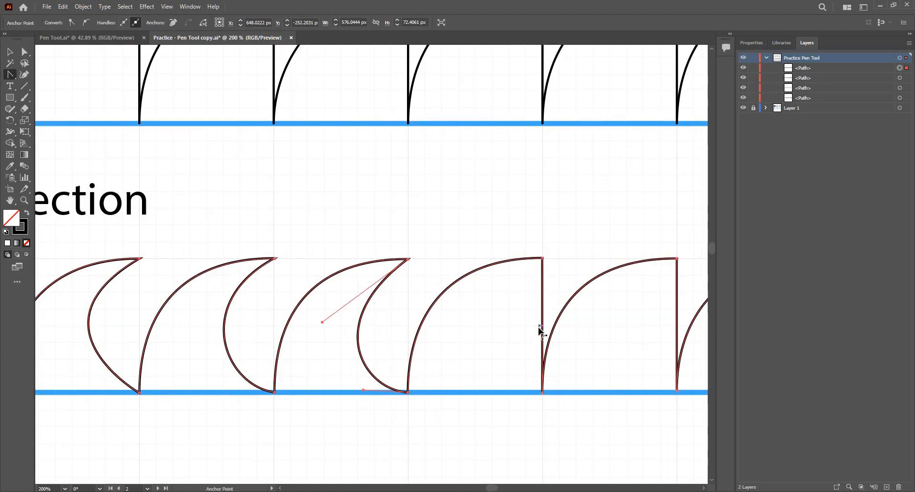
drag(542, 329, 403, 325)
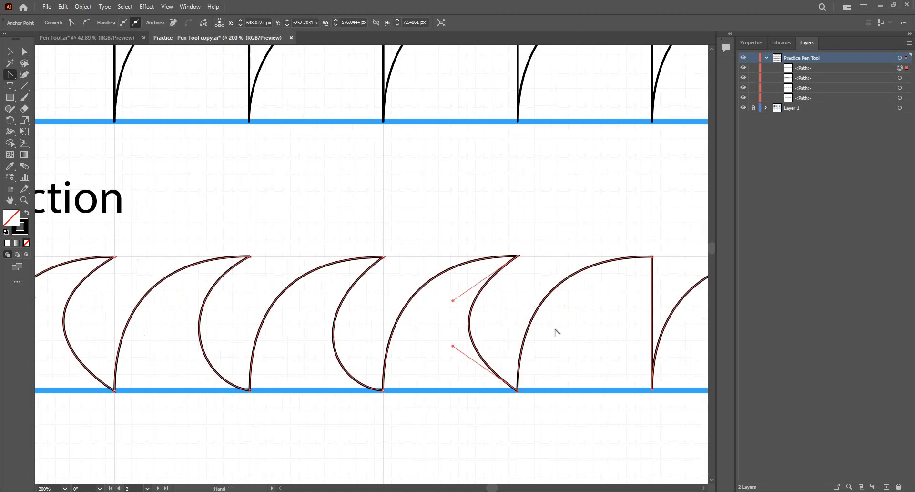
Step: Bend the vertical edges of the fifth, sixth and seventh shapes inward into matching crescents, undoing a misshapen bend
drag(522, 327, 509, 327)
drag(690, 327, 548, 333)
key(ctrl+z)
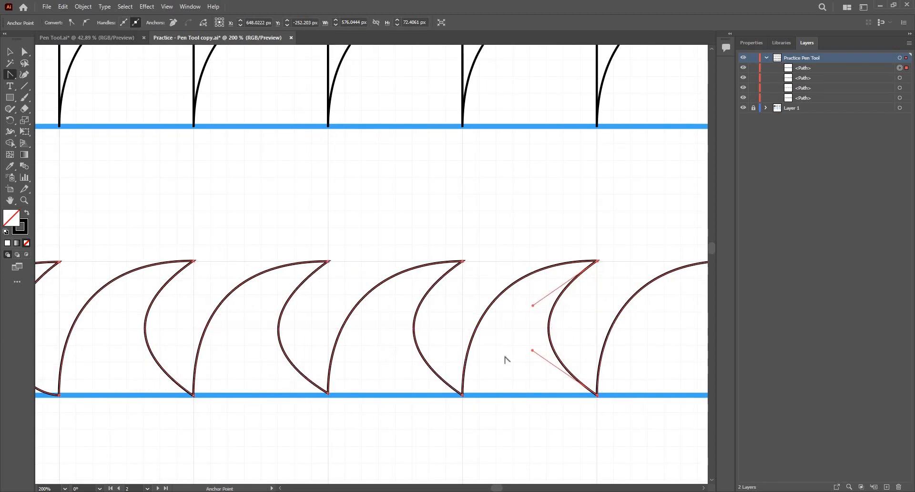
Step: Bend the eighth shape's vertical edge inward, reset its baseline anchor to a corner and reshape the curve into a crescent
drag(701, 336, 514, 350)
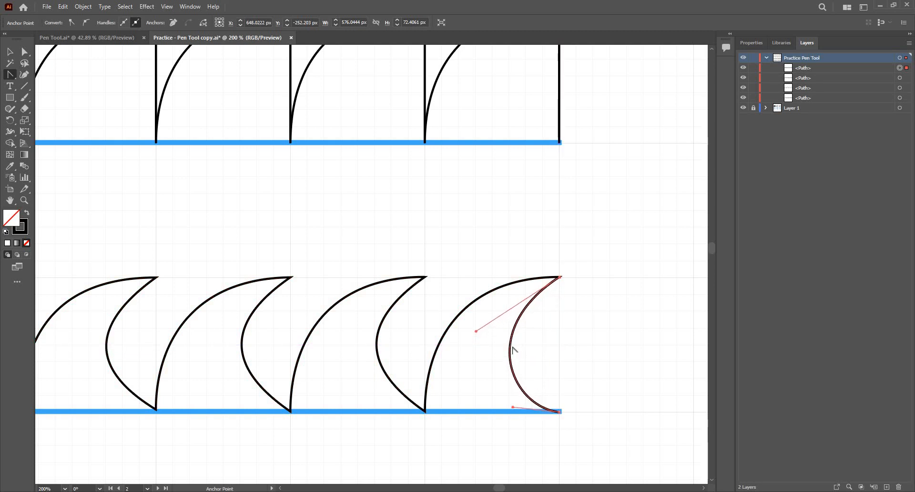
click(560, 412)
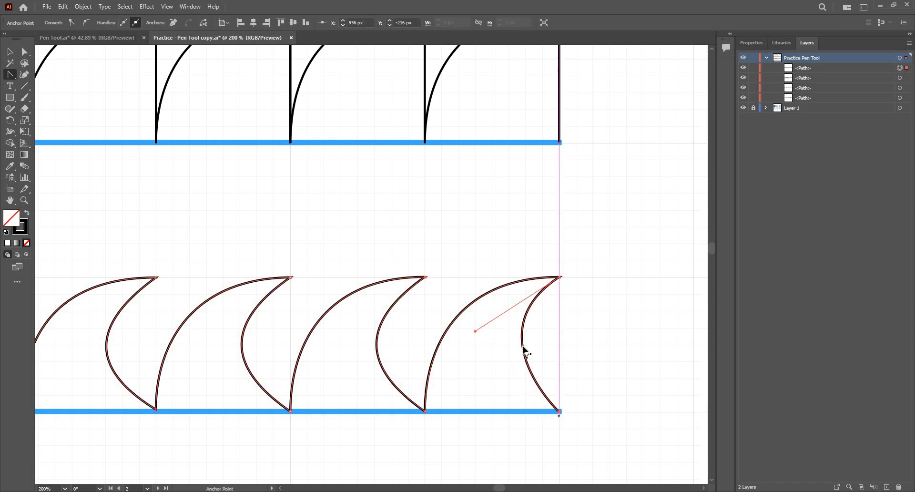
drag(510, 353, 510, 356)
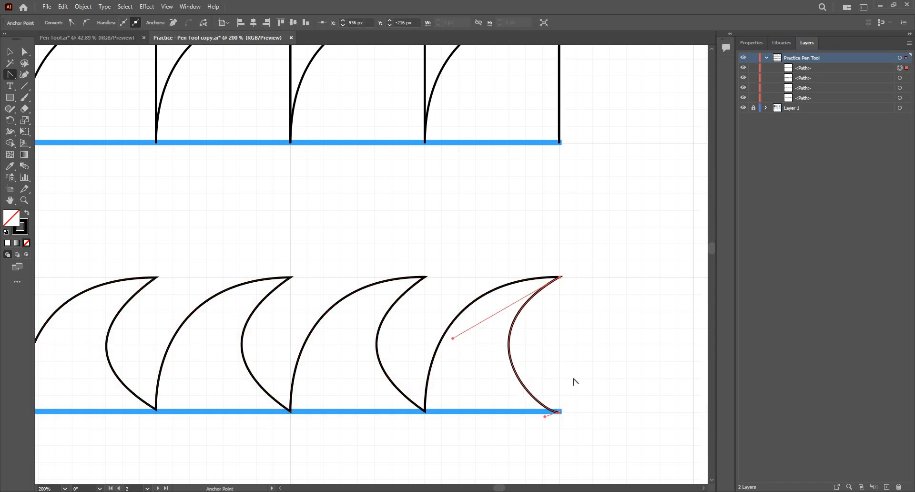
Step: Switch to the Selection tool and deselect the finished Curved changing direction row
scroll(567, 376, down, 1)
scroll(462, 399, down, 3)
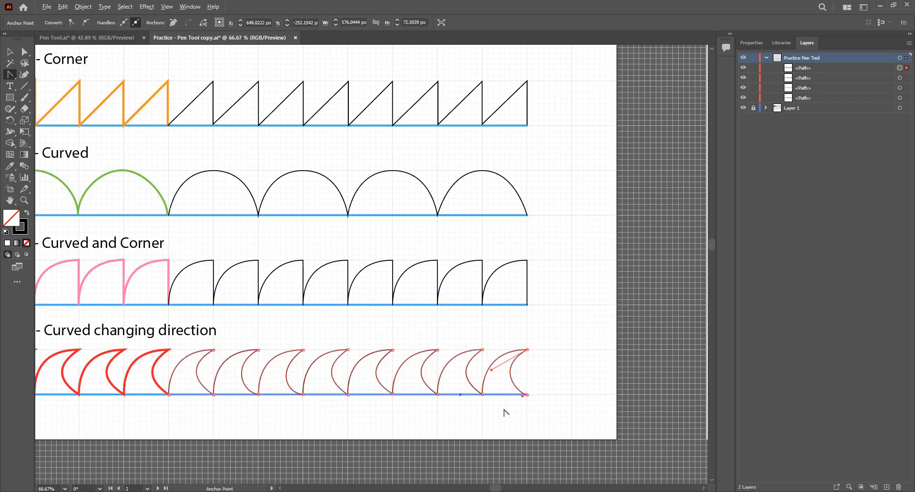
key(alt+v)
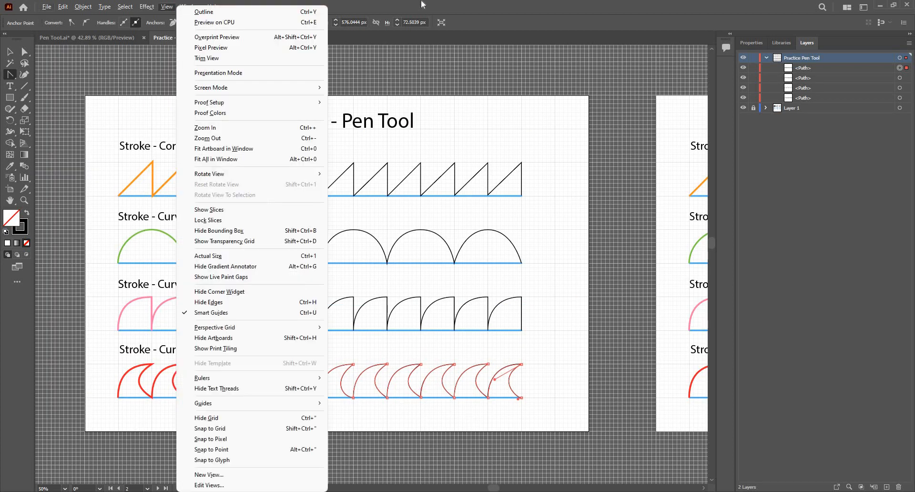
click(410, 120)
key(v)
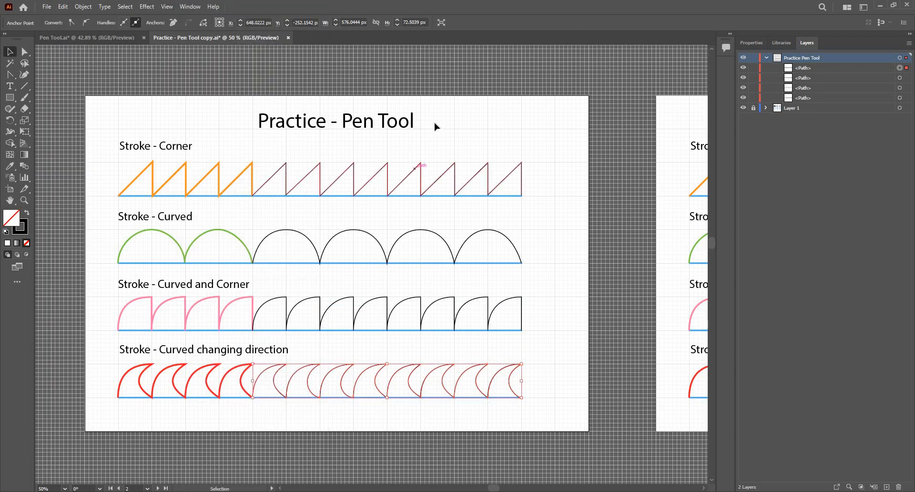
click(408, 150)
Step: Review the four rows of the completed practice sheet and compare them with the neighbouring sheet that has only the coloured samples
scroll(408, 150, down, 2)
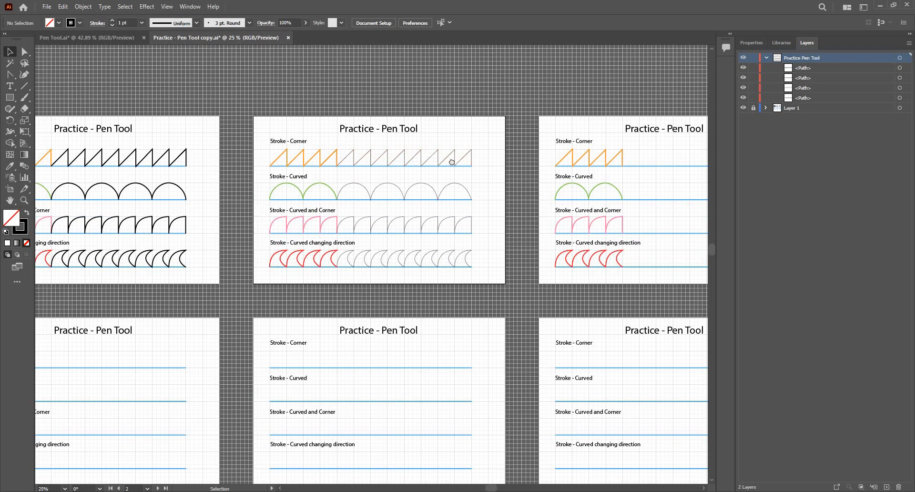
scroll(403, 168, up, 2)
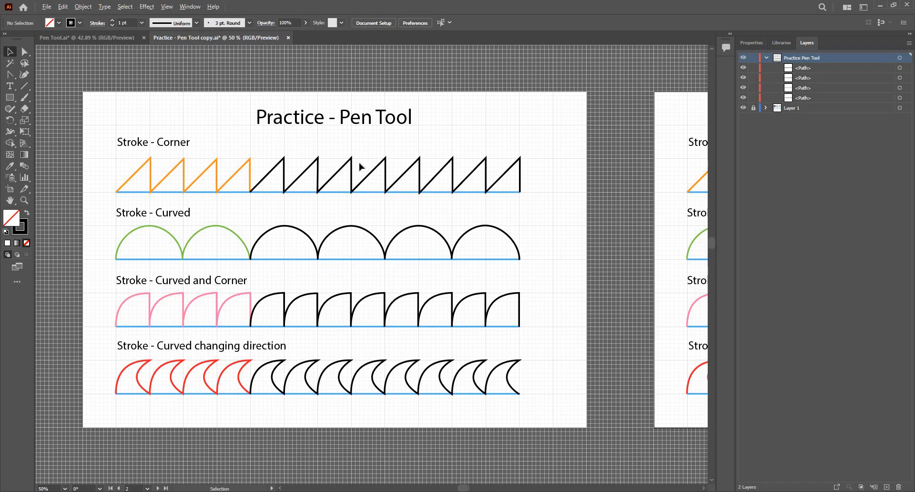
key(ctrl+0)
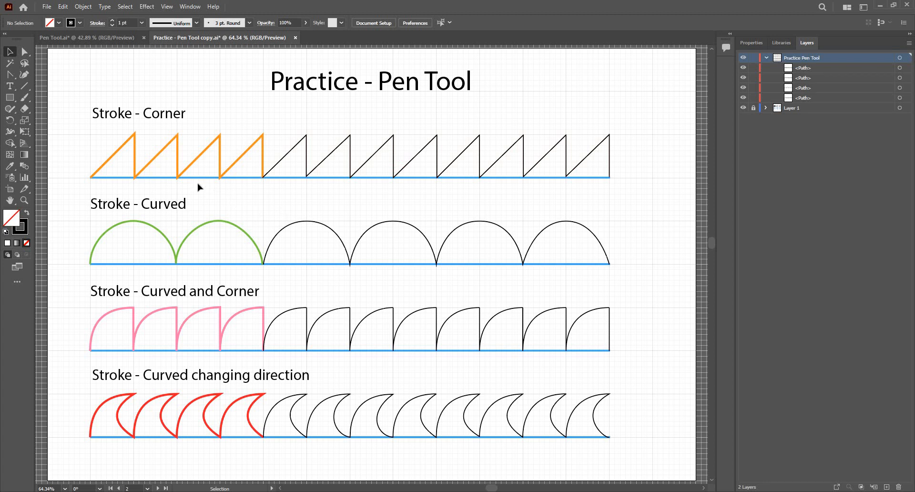
key(ctrl+minus)
key(ctrl+minus)
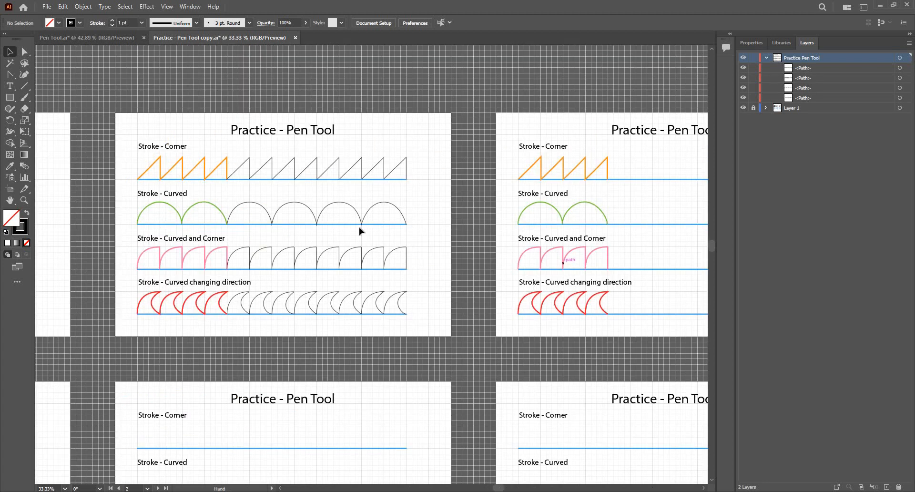
scroll(360, 231, right, 5)
scroll(365, 179, up, 2)
drag(478, 232, 365, 217)
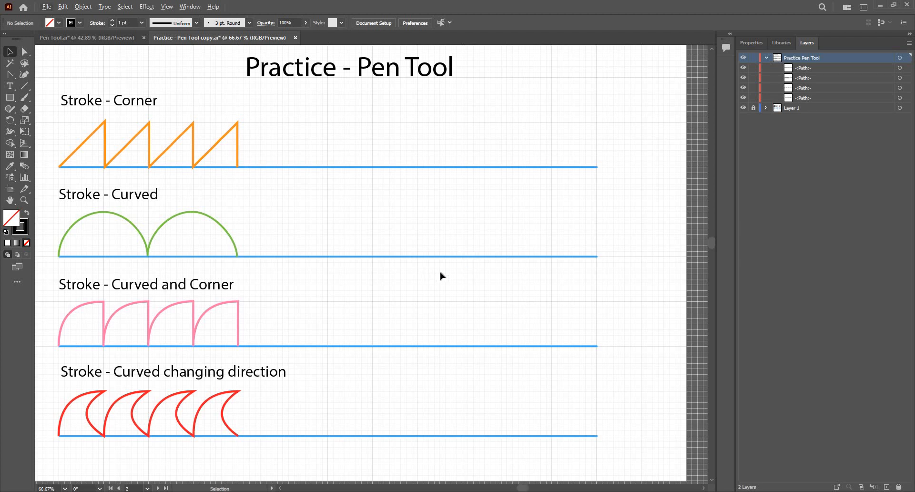
Step: Examine the practice sheets without samples, the ones without baselines and the overall artboard layout, and return to the completed sheet
scroll(440, 271, down, 3)
drag(456, 255, 572, 226)
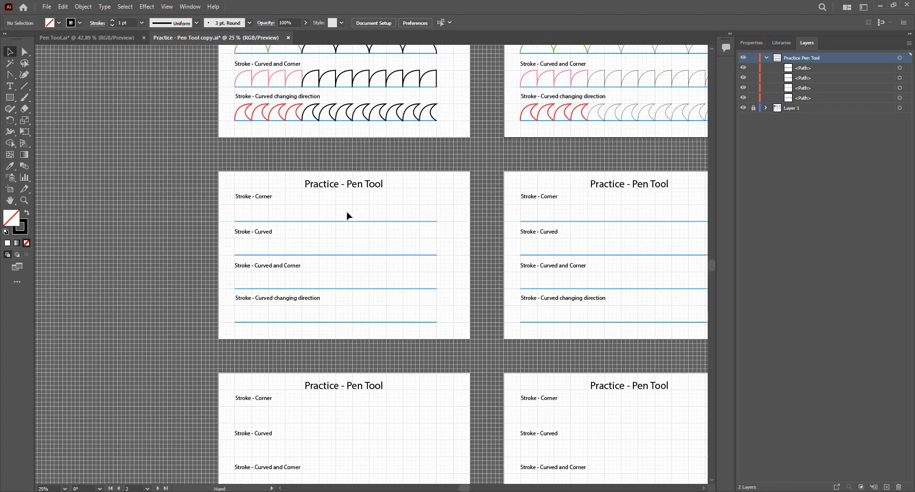
scroll(347, 214, up, 2)
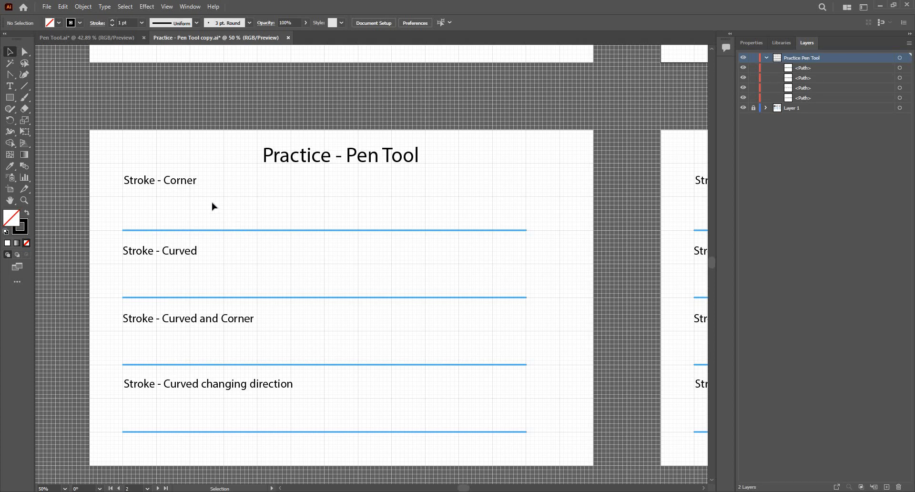
drag(445, 176, 261, 223)
scroll(397, 157, down, 2)
drag(371, 113, 363, 119)
drag(458, 203, 398, 136)
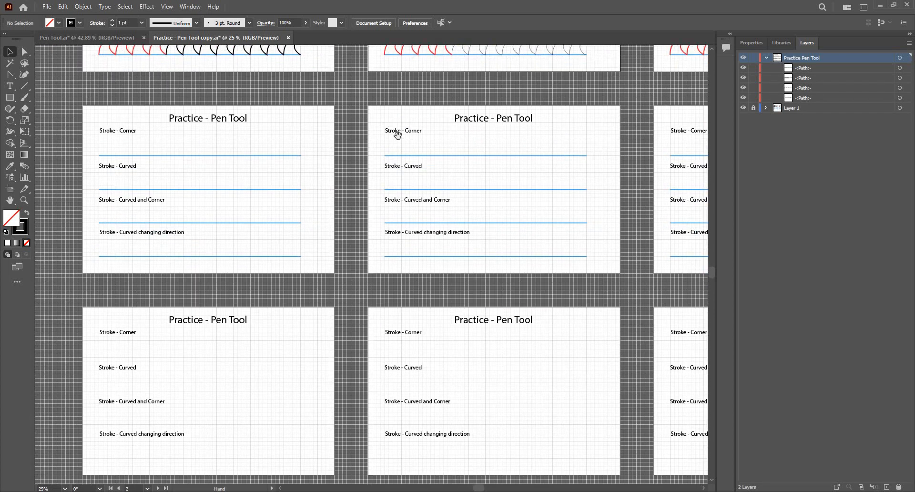
drag(237, 221, 246, 284)
scroll(286, 230, down, 2)
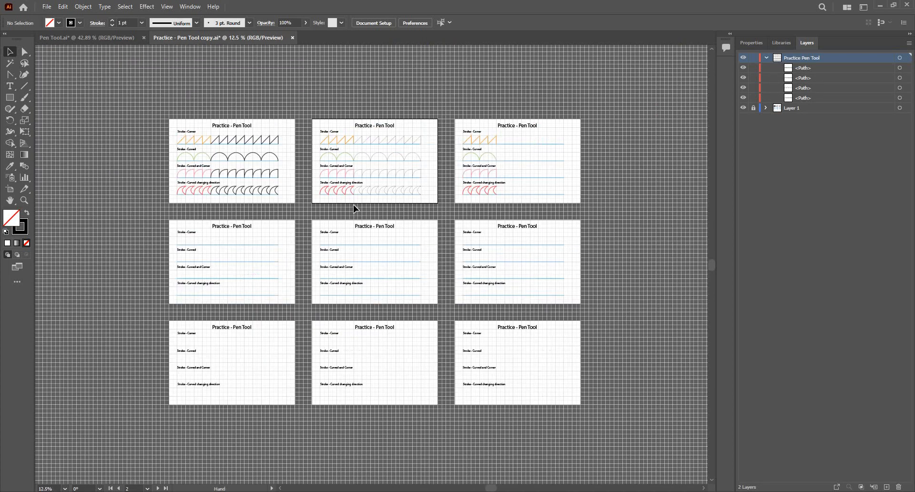
drag(353, 204, 358, 278)
scroll(429, 282, up, 4)
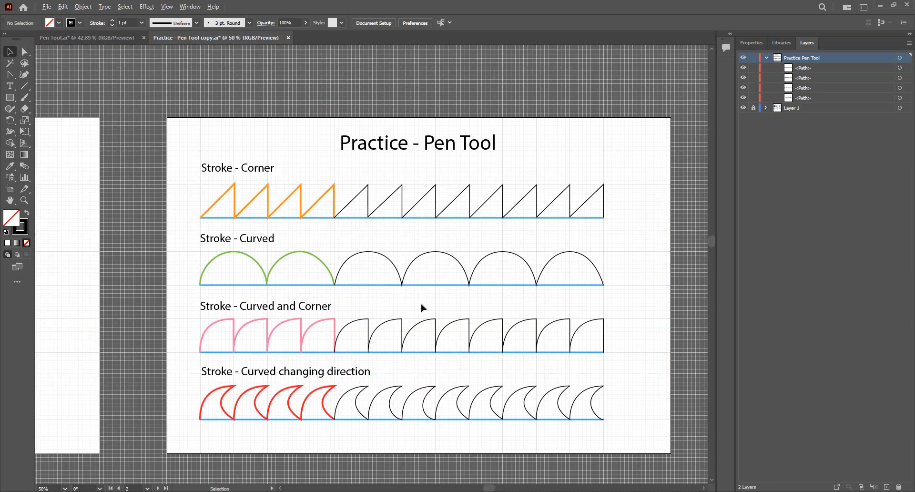